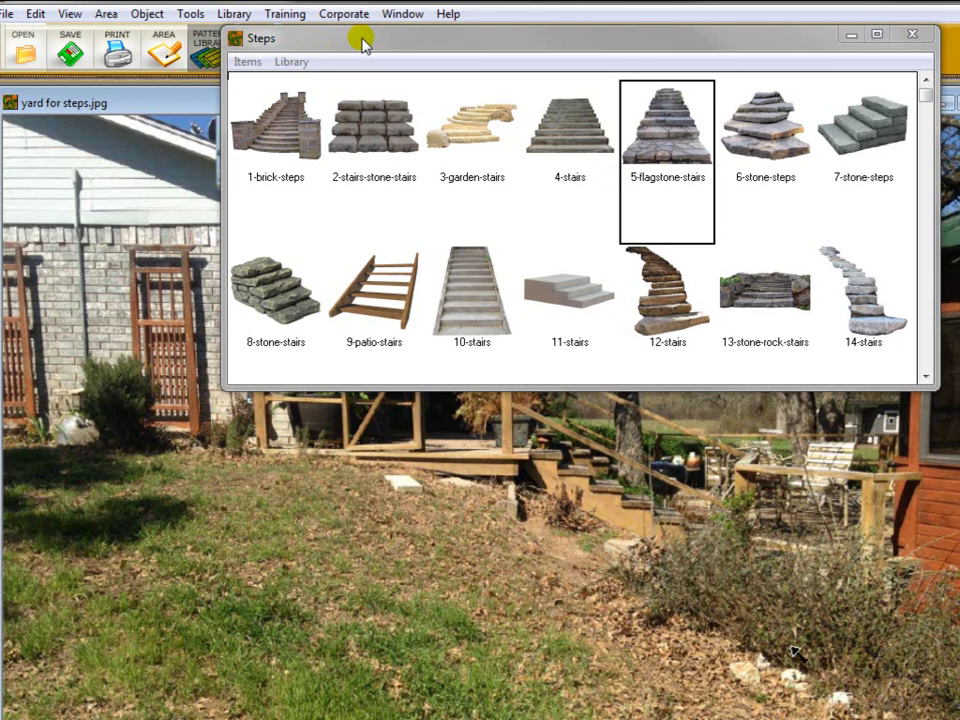
Try the 5-flagstone-stairs object in the yard, resized and positioned by the deck, and remove it again.
double_click(676, 150)
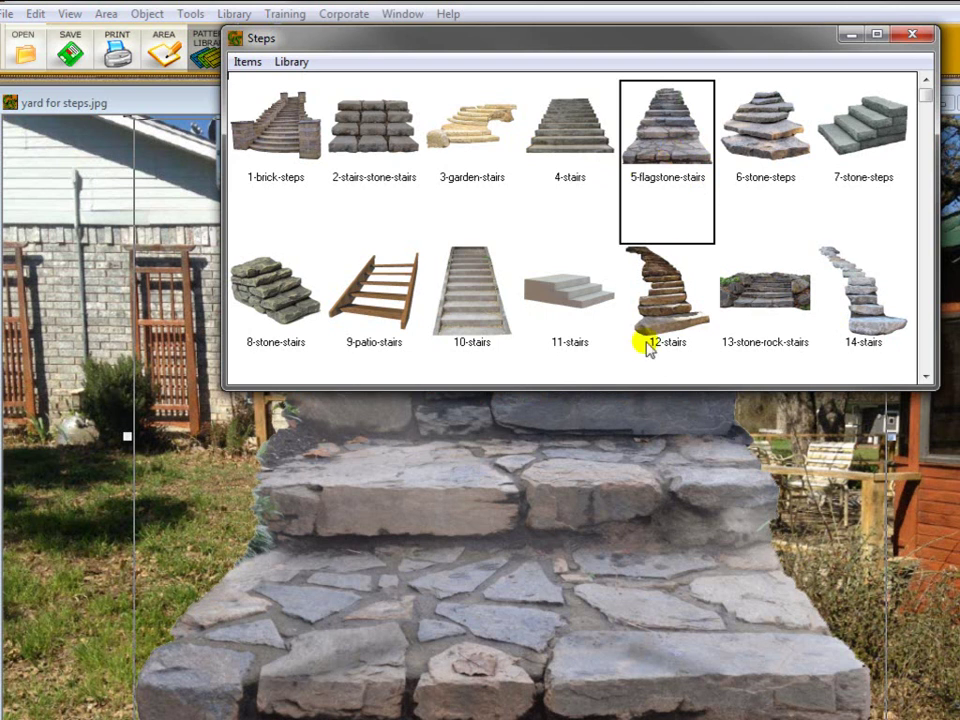
click(851, 35)
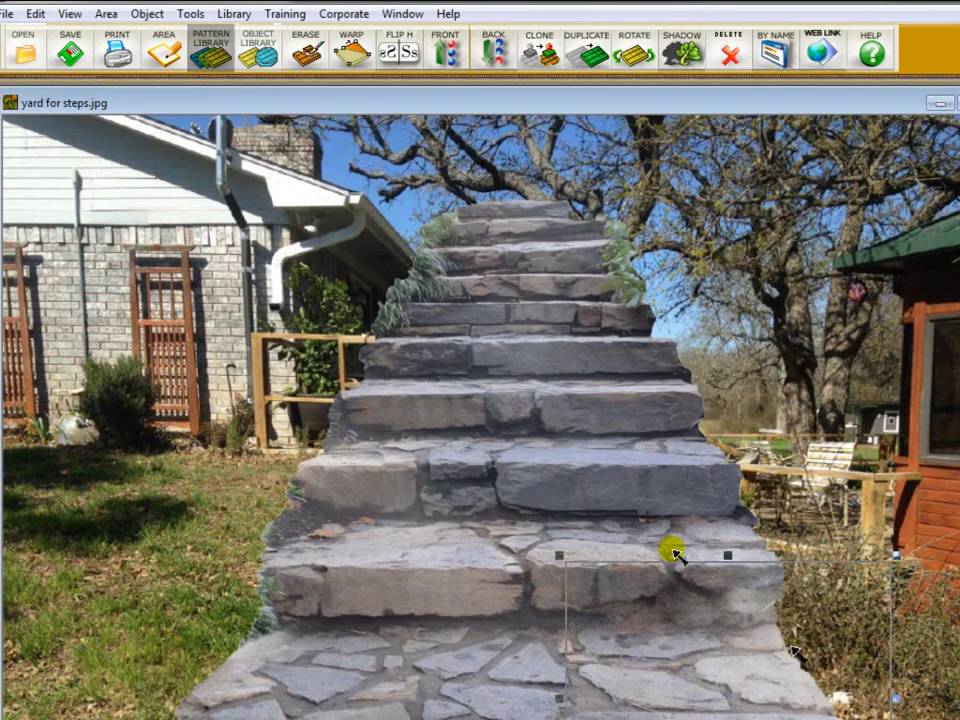
drag(713, 615, 411, 454)
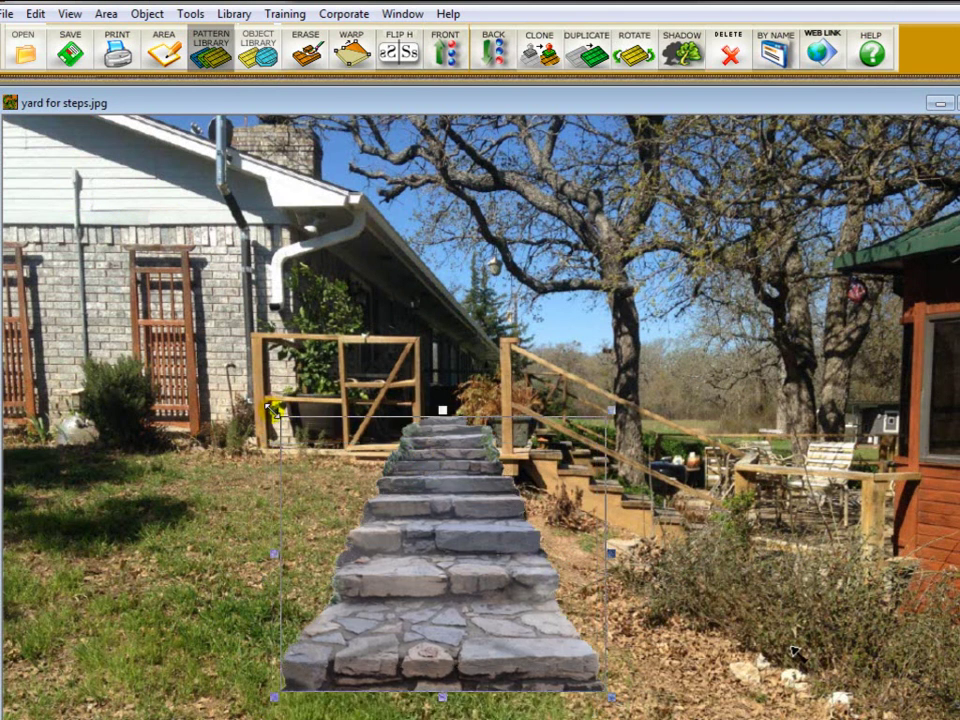
drag(276, 410, 216, 360)
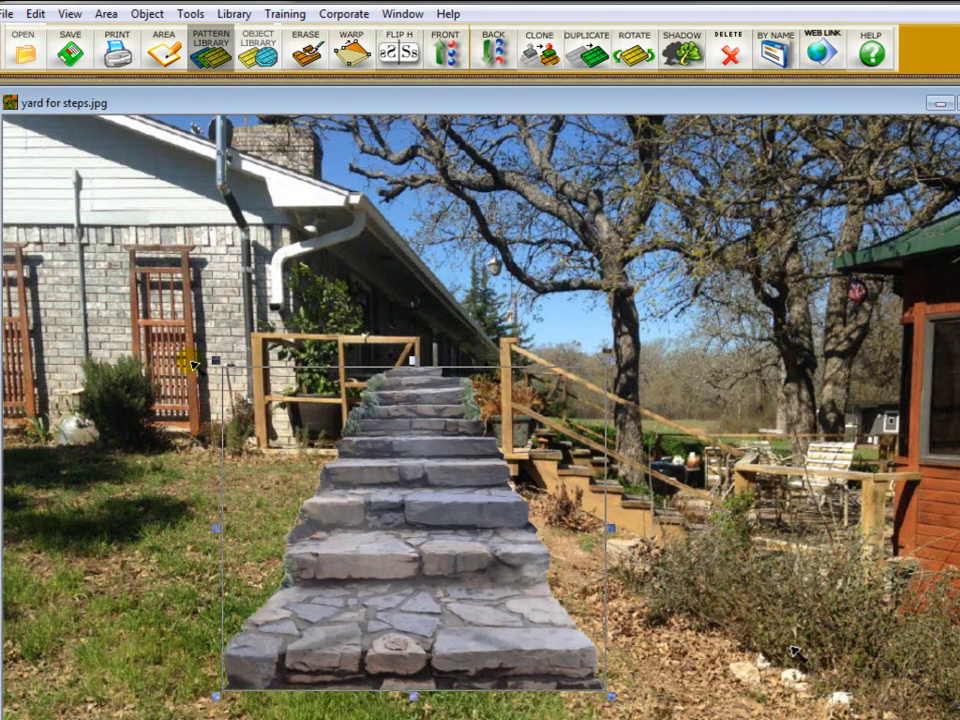
drag(421, 452, 429, 460)
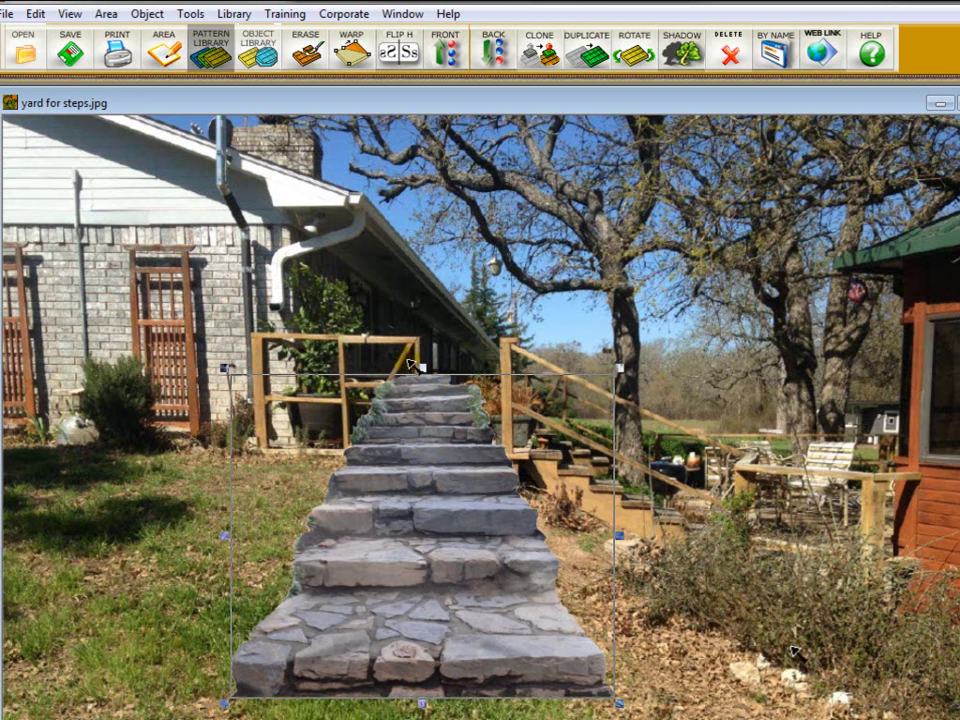
key(Delete)
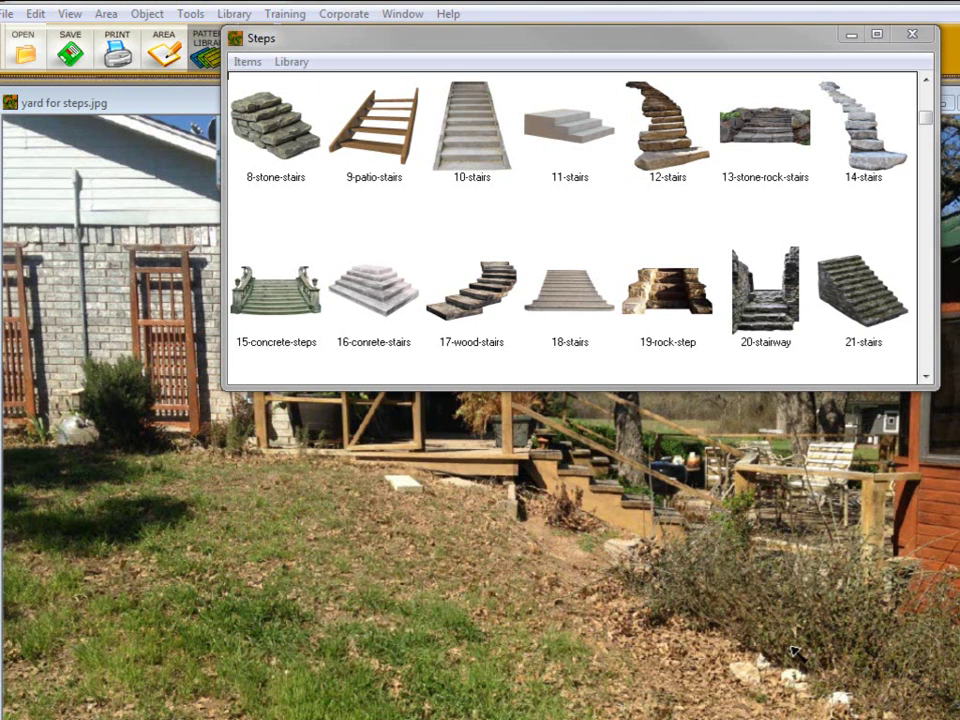
Insert the 17-wood-stairs object, enlarge it, and position its upper end against the edge of the deck.
click(480, 283)
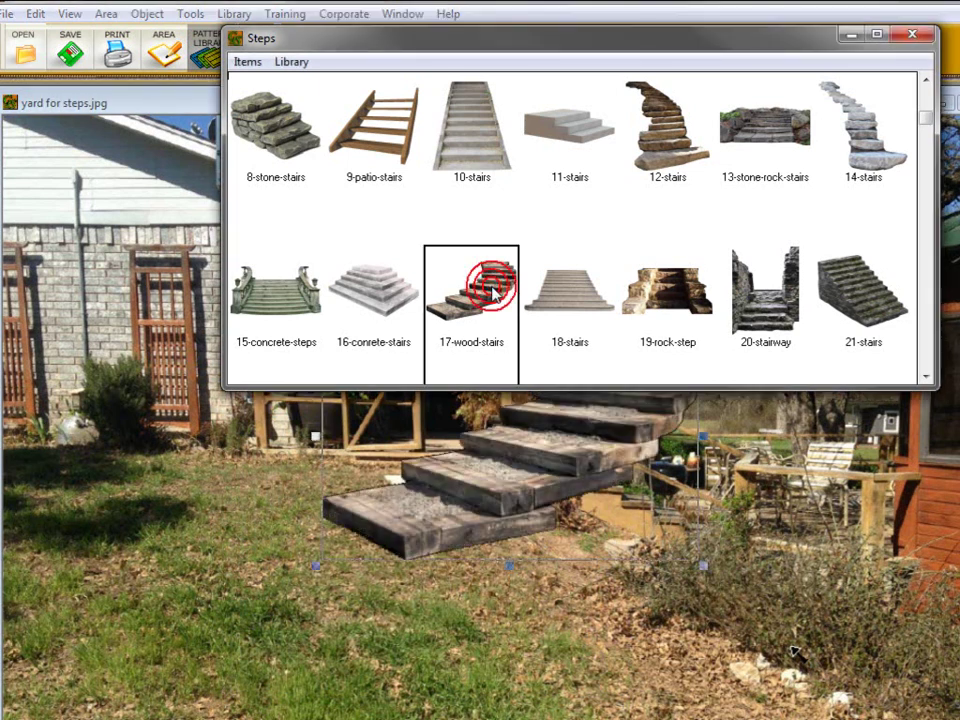
click(852, 34)
drag(597, 379, 434, 487)
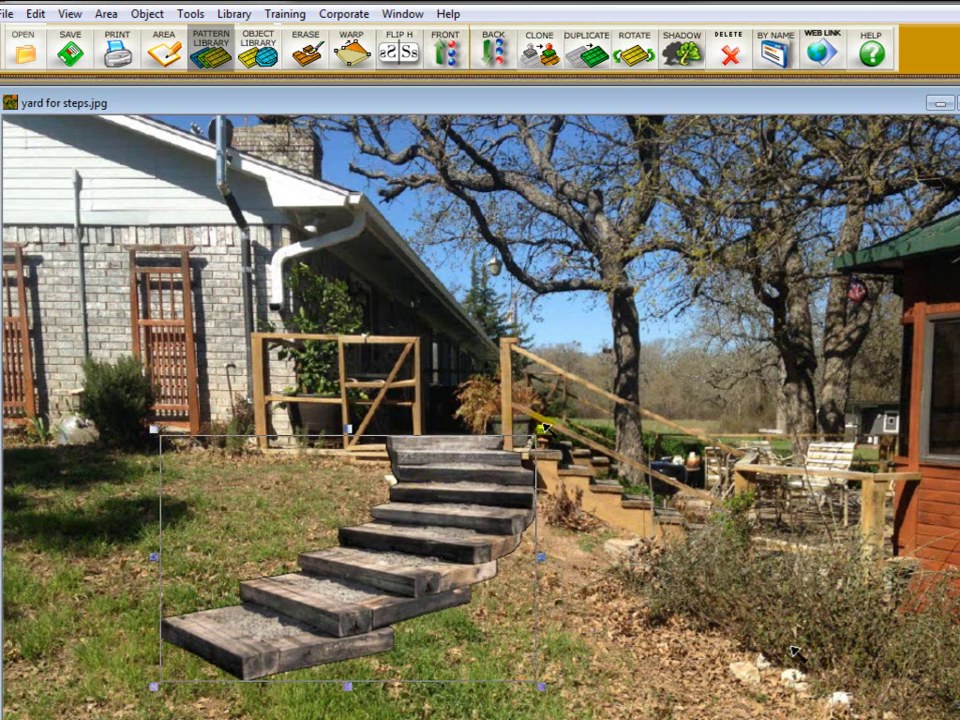
drag(540, 432, 626, 381)
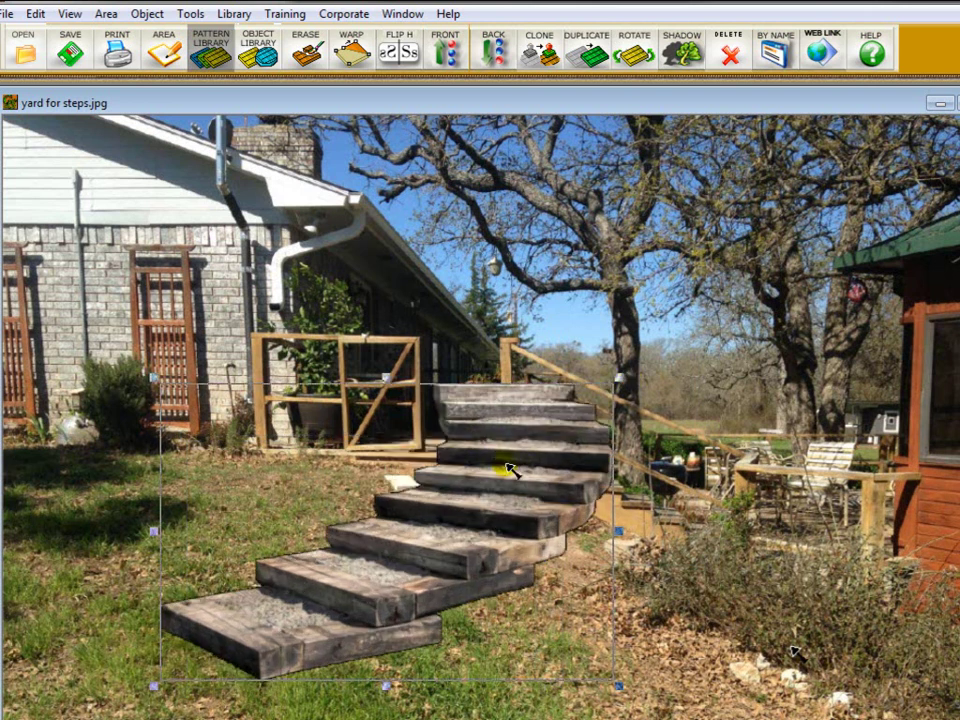
drag(480, 495, 452, 500)
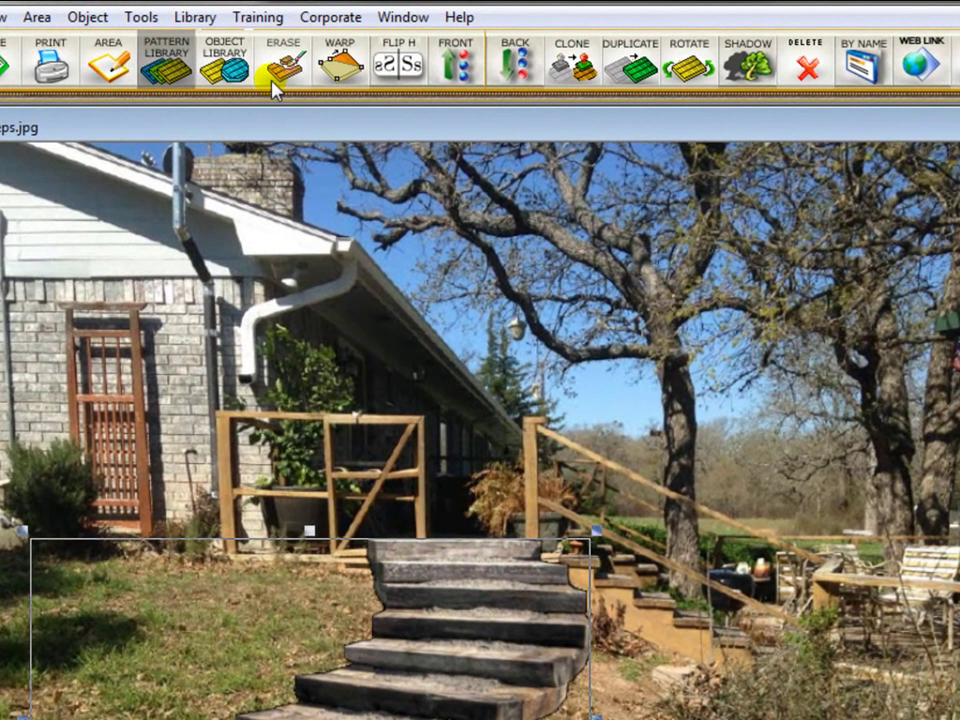
Erase the upper edge of the wood stairs along the deck line with a square eraser and accept the result.
click(297, 60)
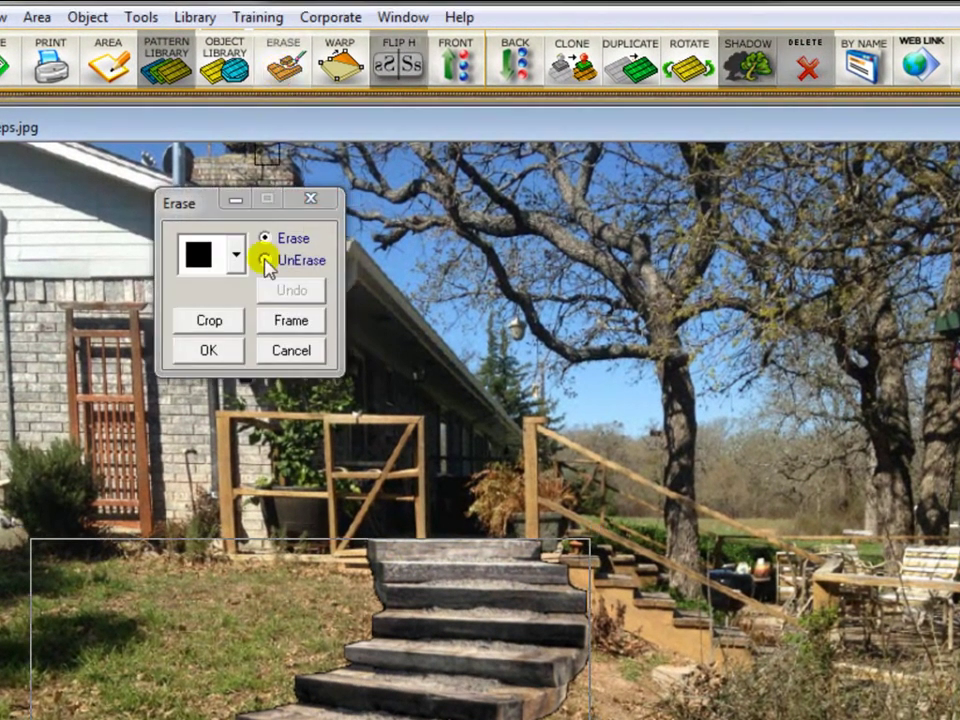
click(237, 255)
click(196, 330)
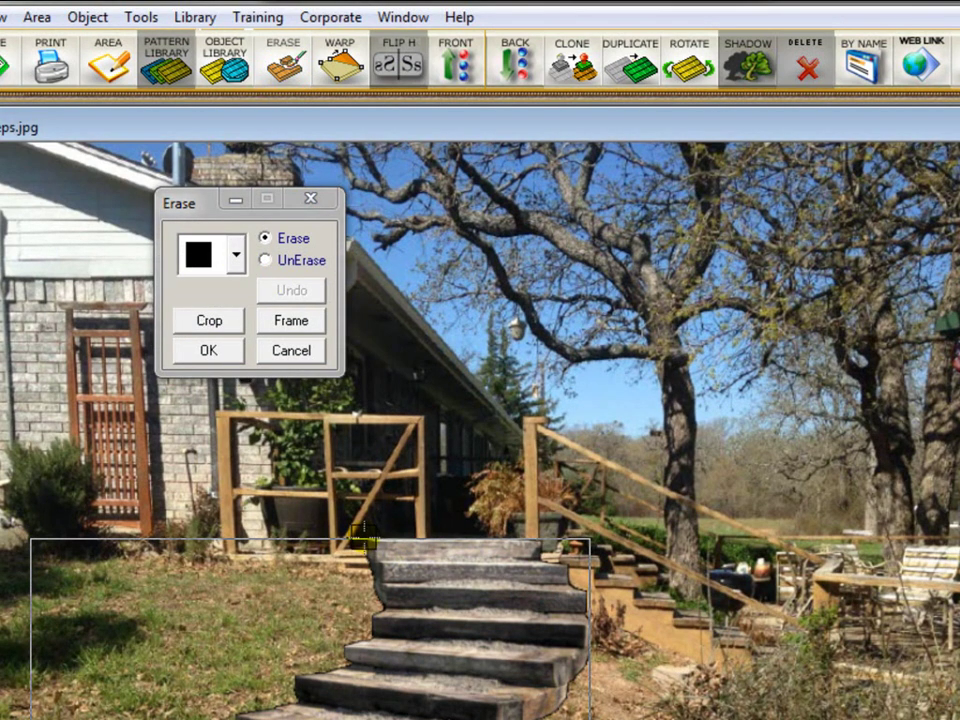
drag(363, 540, 668, 545)
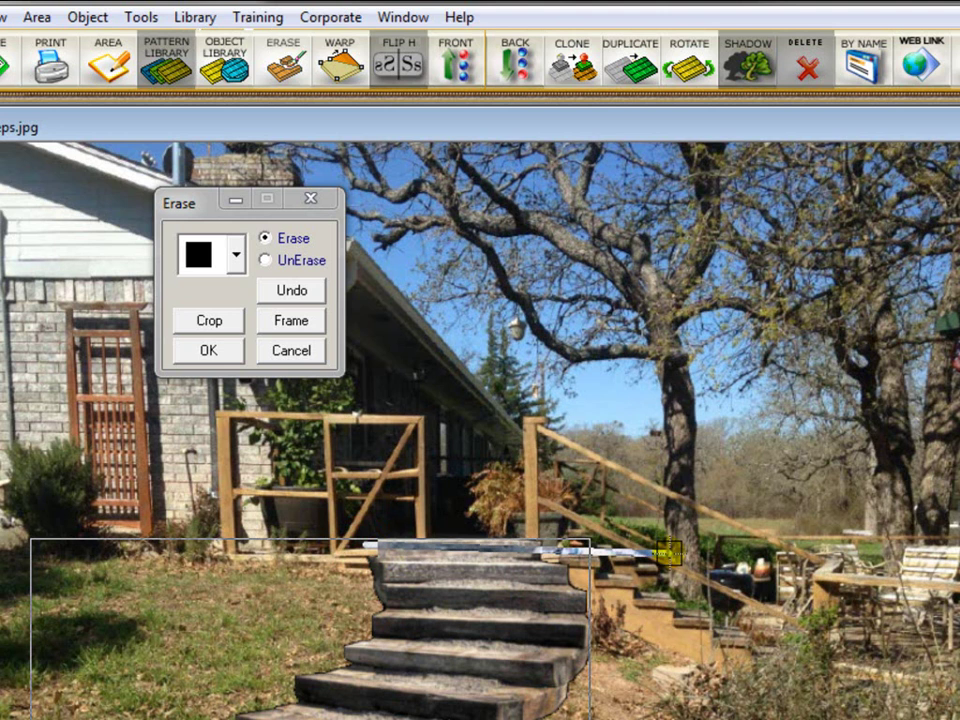
click(265, 260)
click(208, 350)
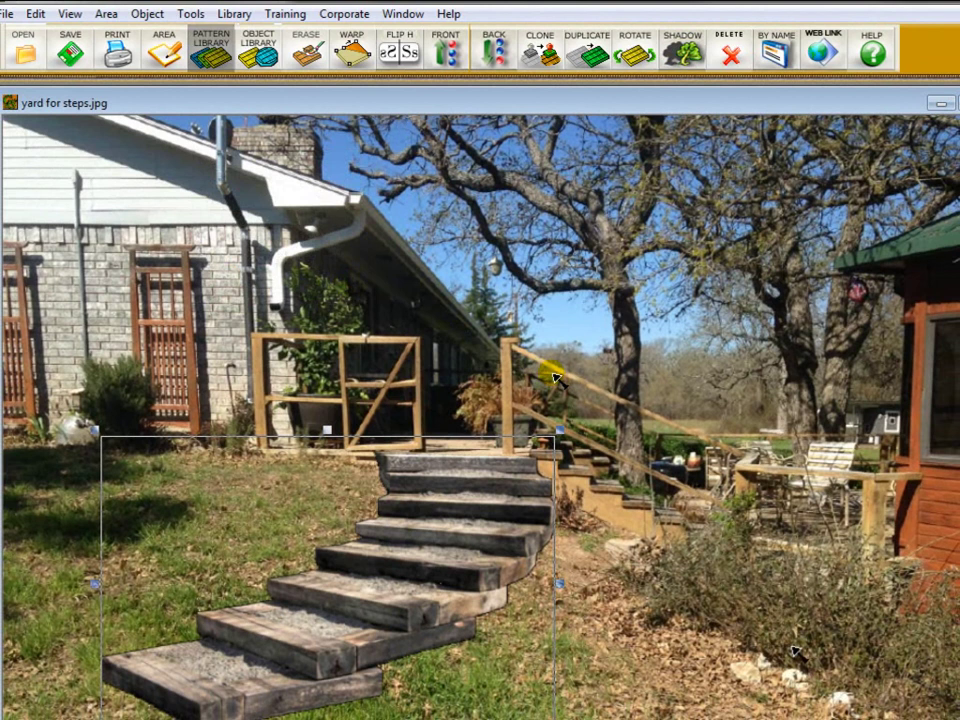
Lock the wood stairs in place by turning off Moveable in their bitmap properties, and deselect them.
double_click(500, 480)
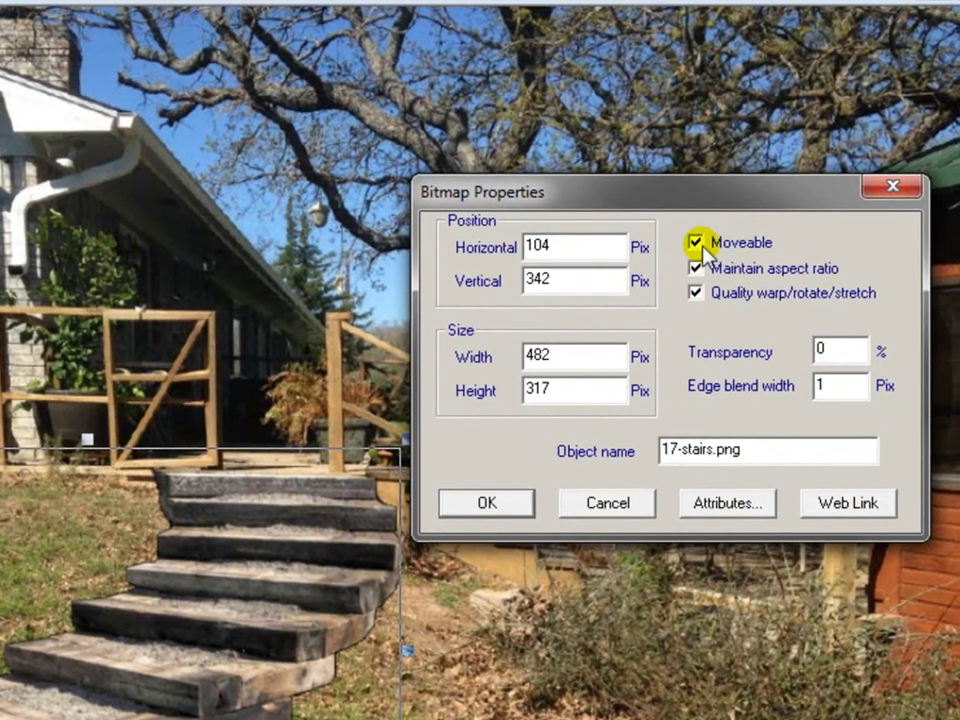
click(697, 243)
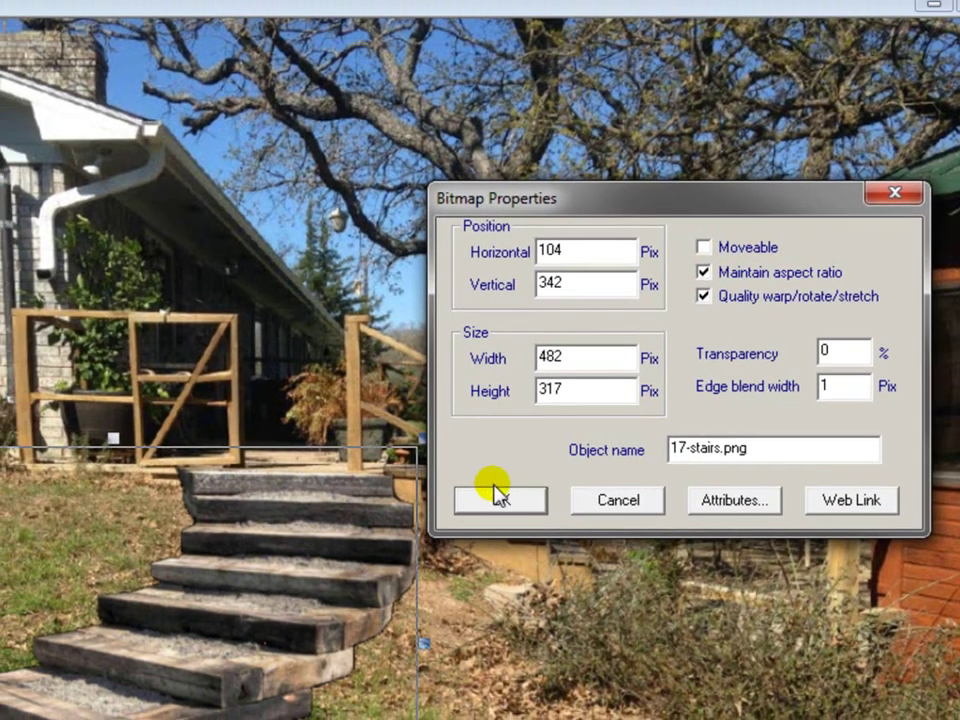
click(487, 502)
click(605, 337)
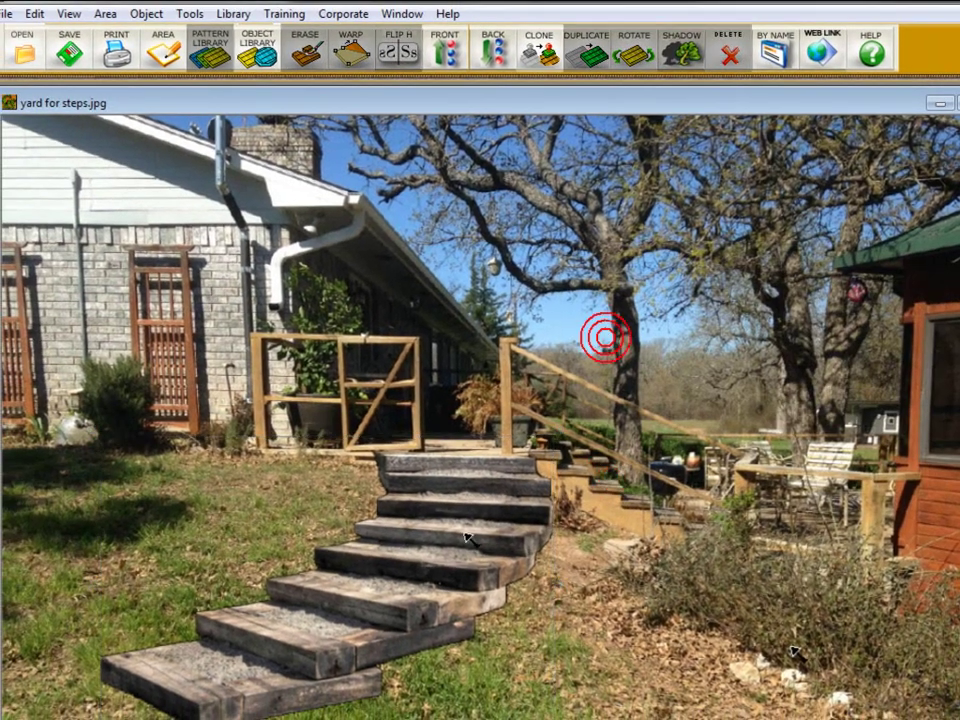
Outline the tread of the second-lowest wood stair as a closed area.
click(466, 537)
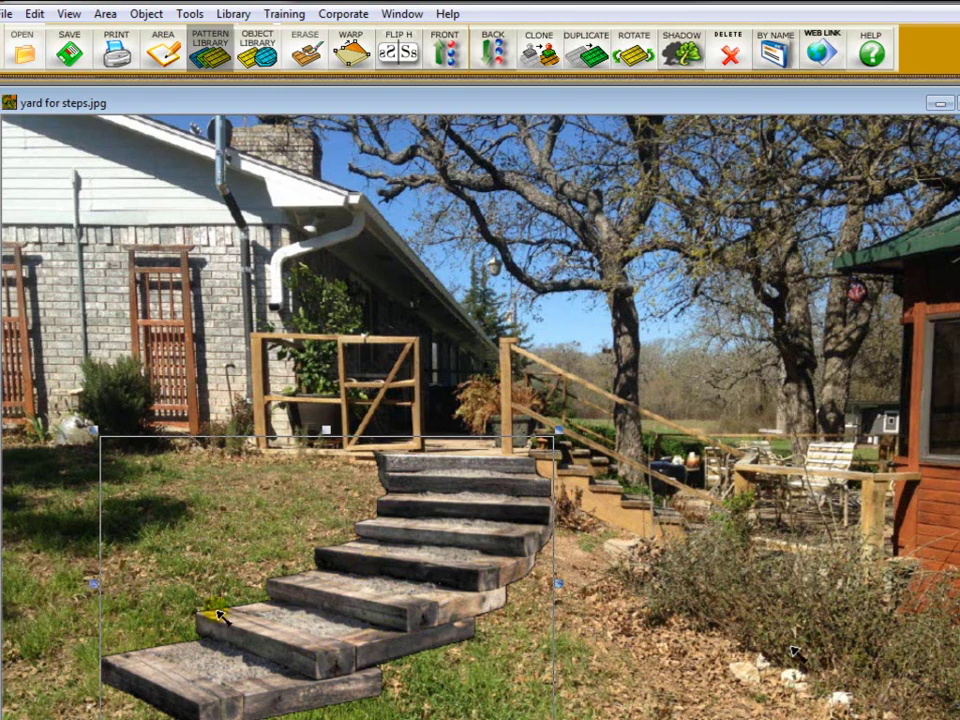
click(160, 50)
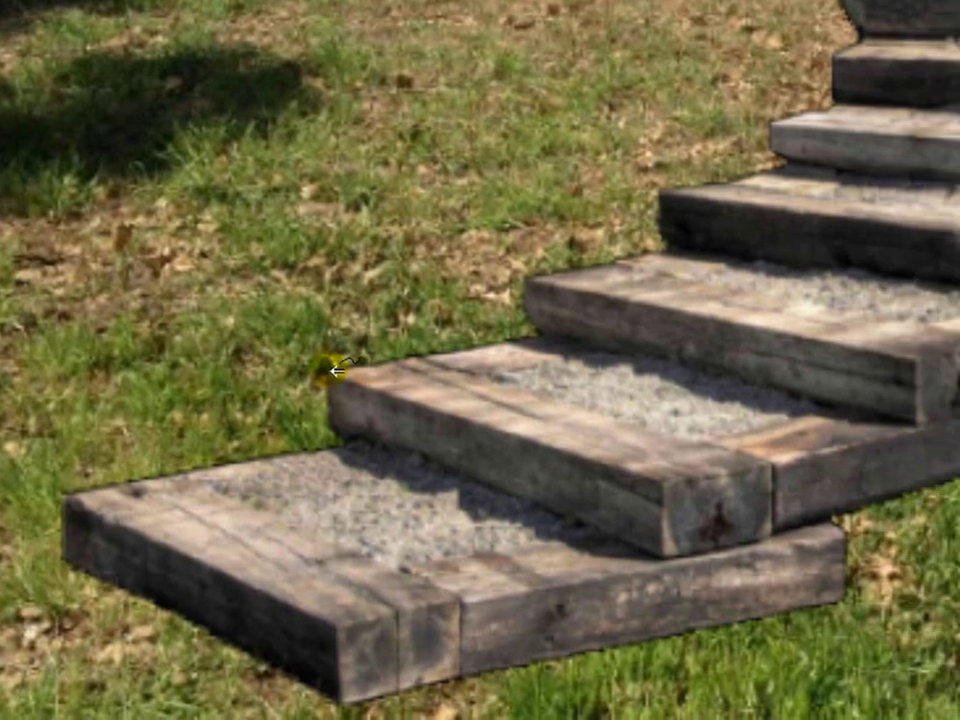
click(333, 369)
click(541, 331)
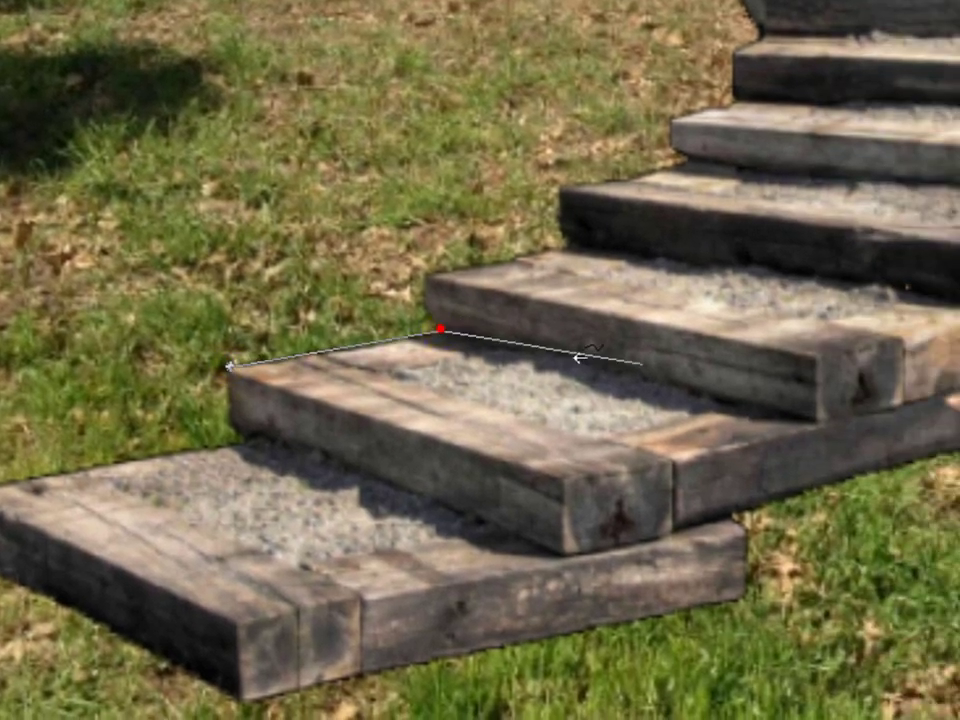
click(819, 414)
click(563, 481)
click(229, 365)
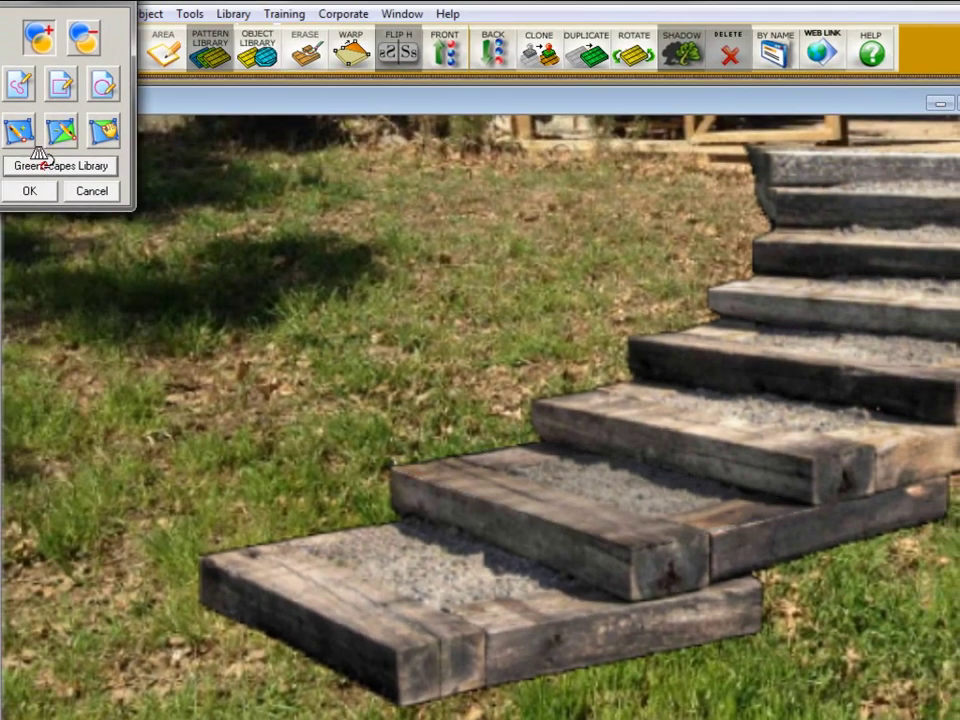
Fill the outlined tread with the Pavestone Old_Town_Blend Holland_Stone Basket_Weave paving pattern from the GreenScapes Library.
click(40, 160)
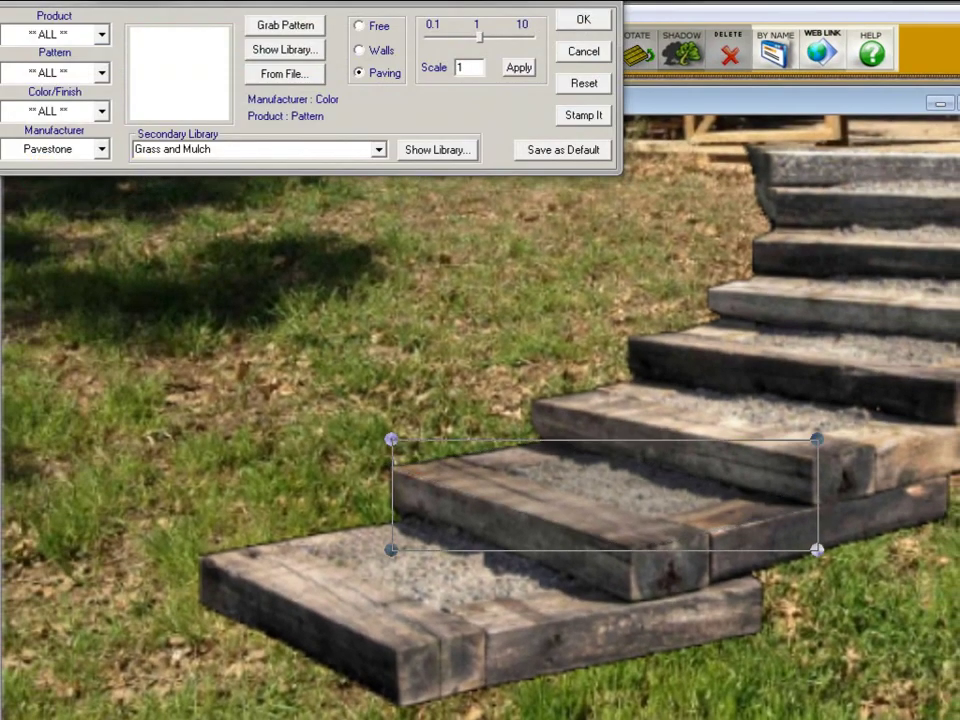
click(285, 49)
drag(649, 47, 729, 38)
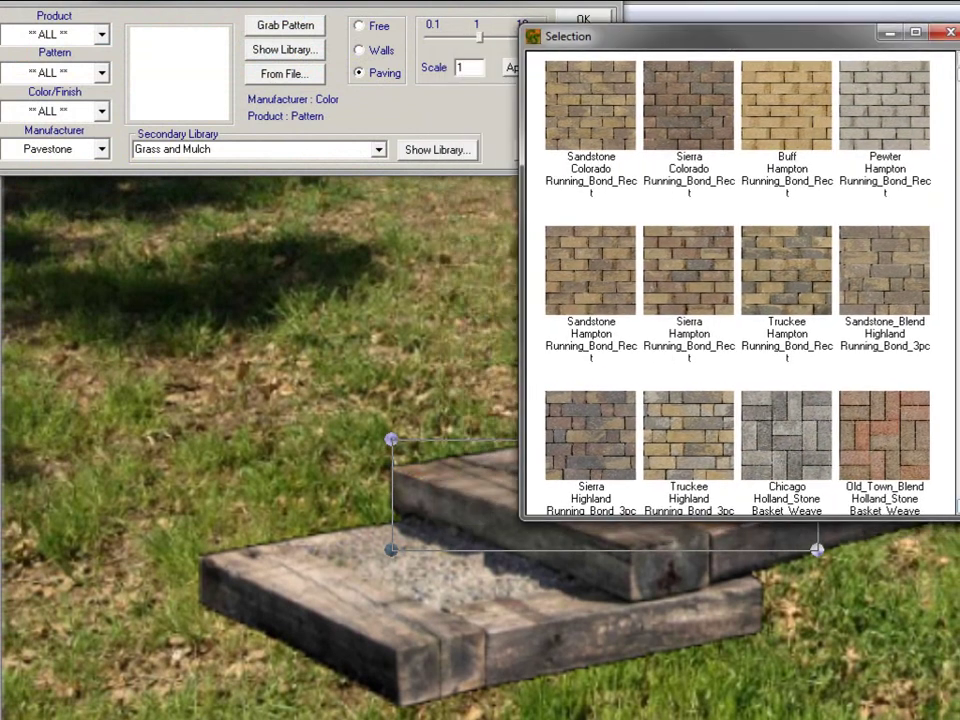
scroll(936, 499, down, 1)
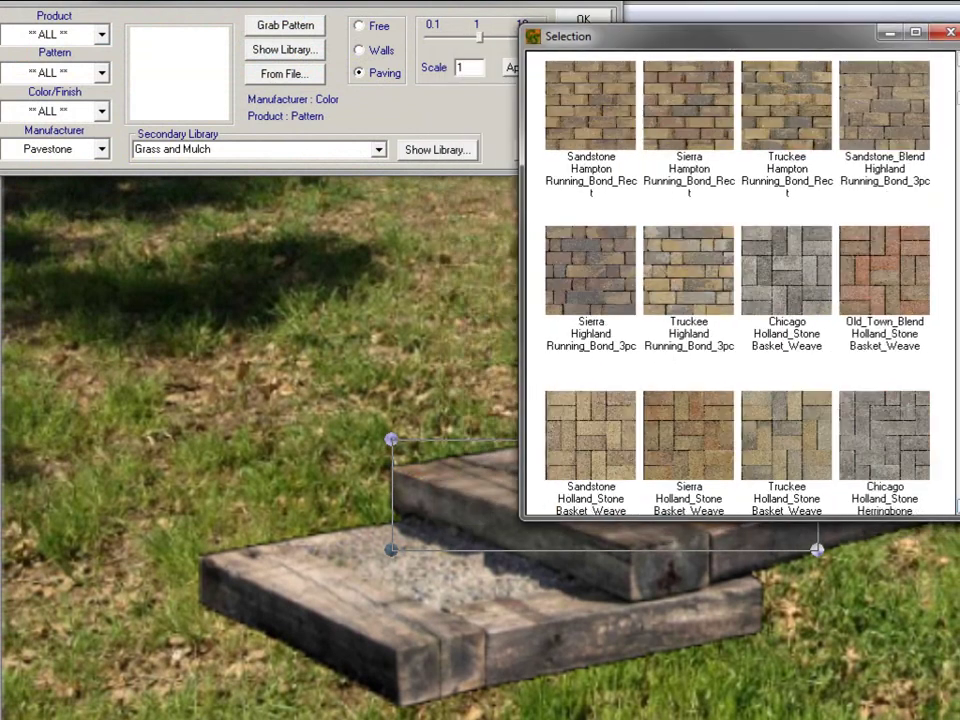
double_click(890, 287)
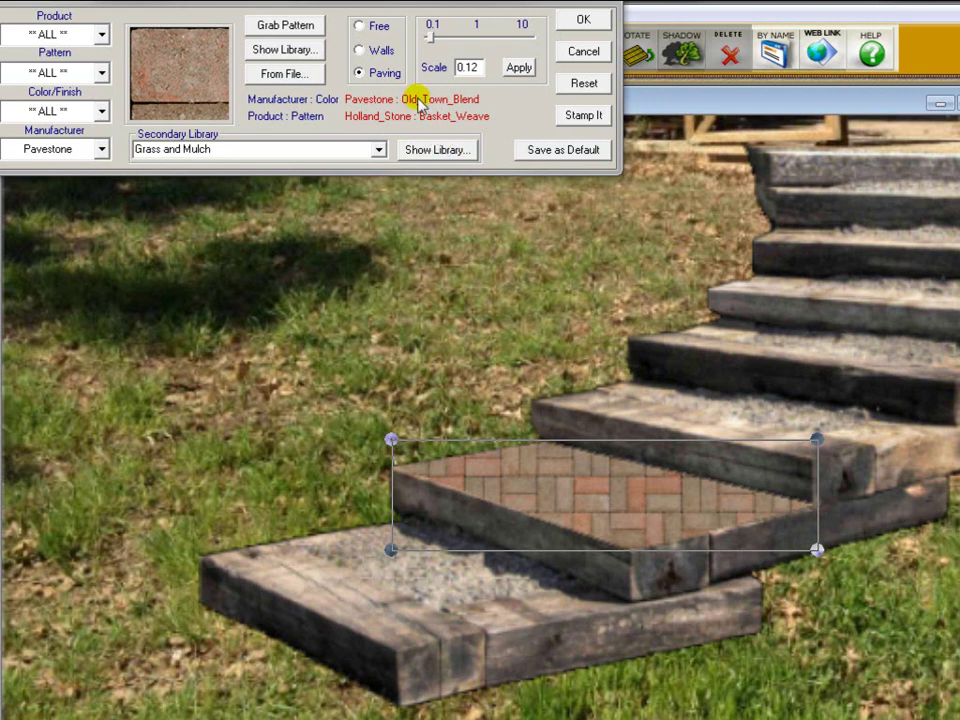
Set the pattern to Free perspective, fit its corners to the tread, scale it to 0.23, and apply it.
click(360, 26)
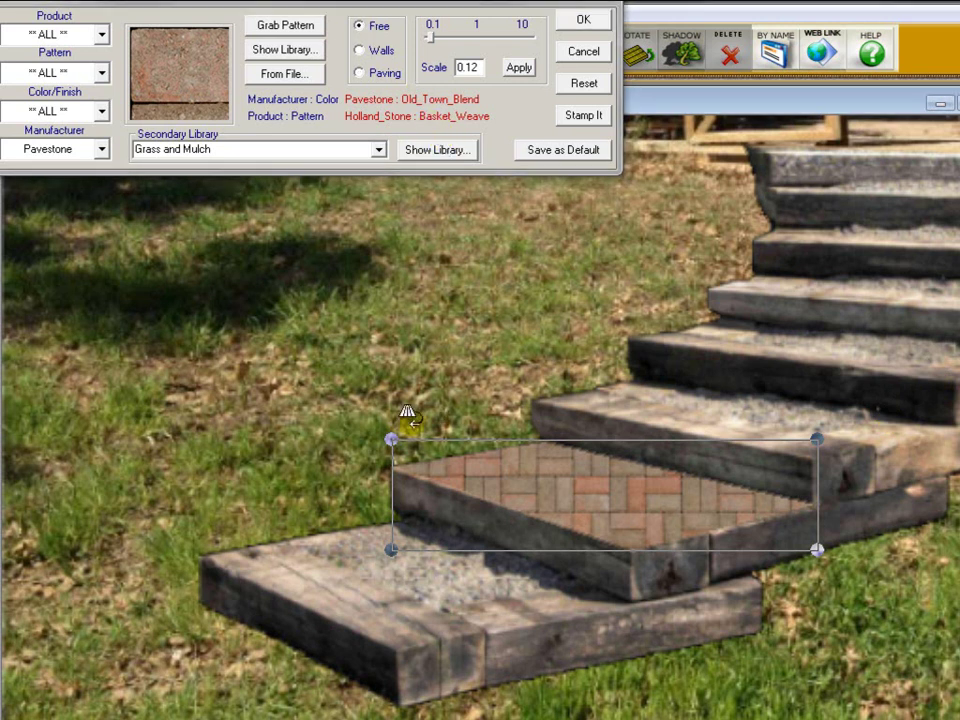
drag(392, 439, 546, 440)
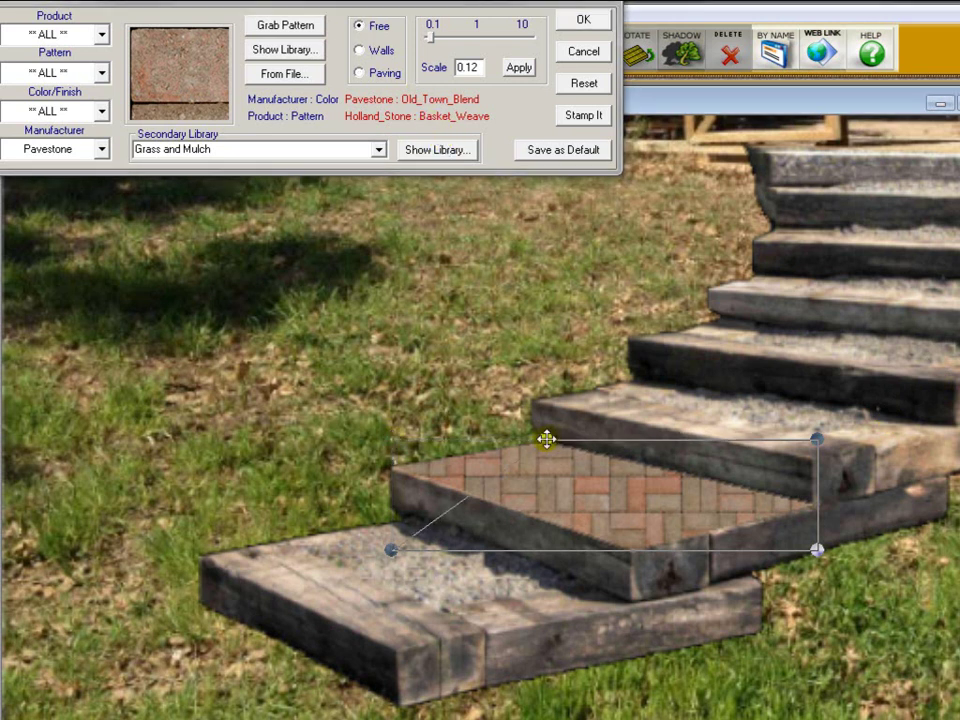
drag(391, 550, 385, 467)
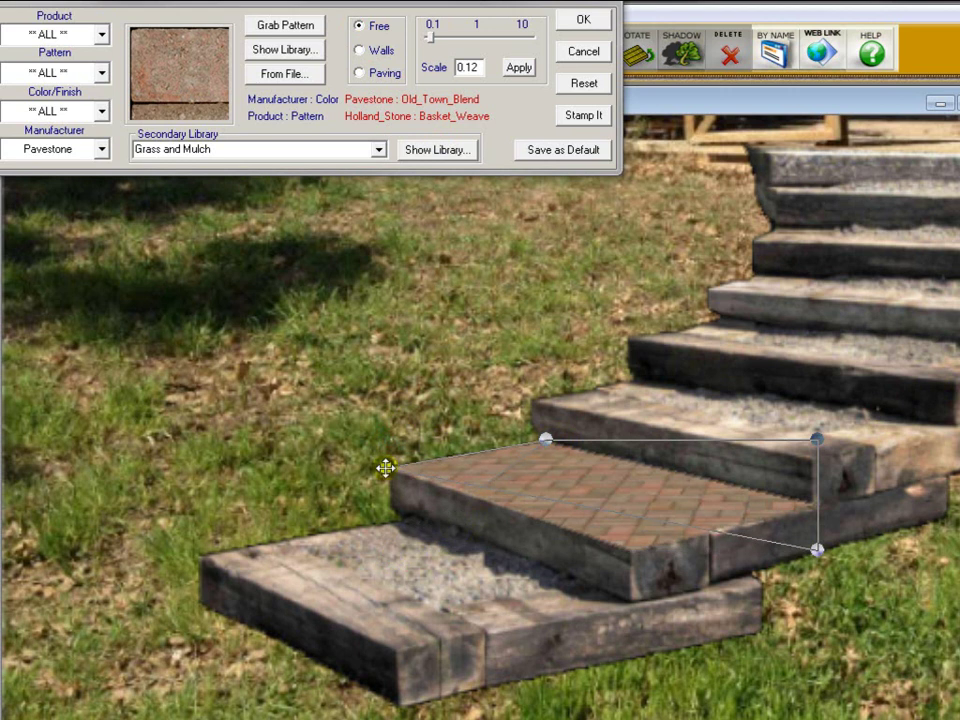
drag(816, 549, 635, 545)
drag(816, 438, 822, 506)
drag(428, 37, 445, 42)
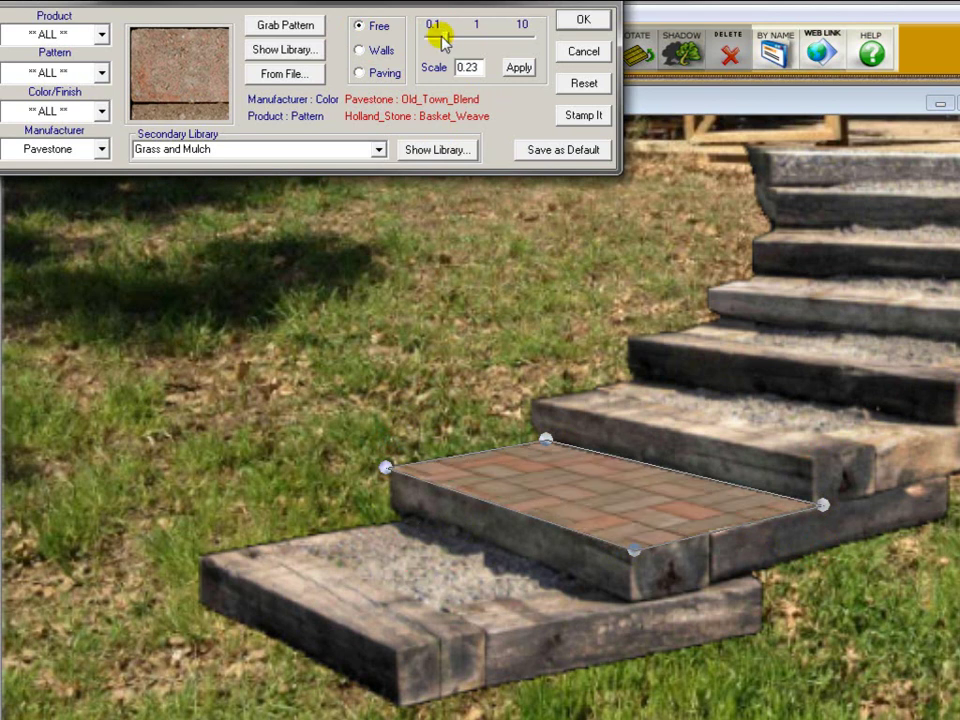
click(582, 22)
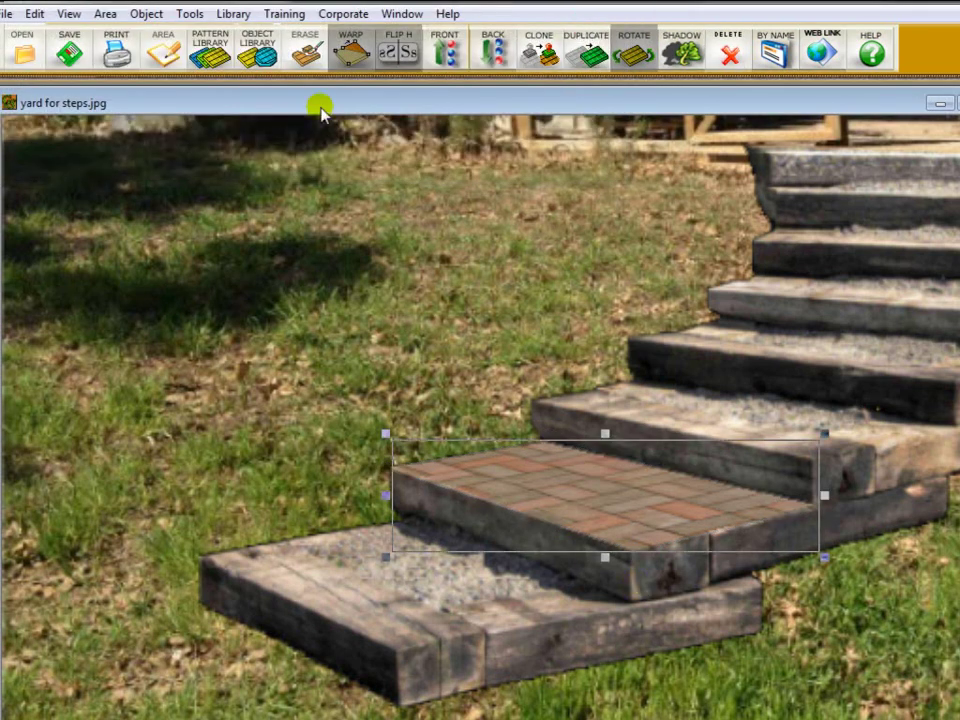
Outline the long front riser below the paved tread as a closed area.
click(157, 55)
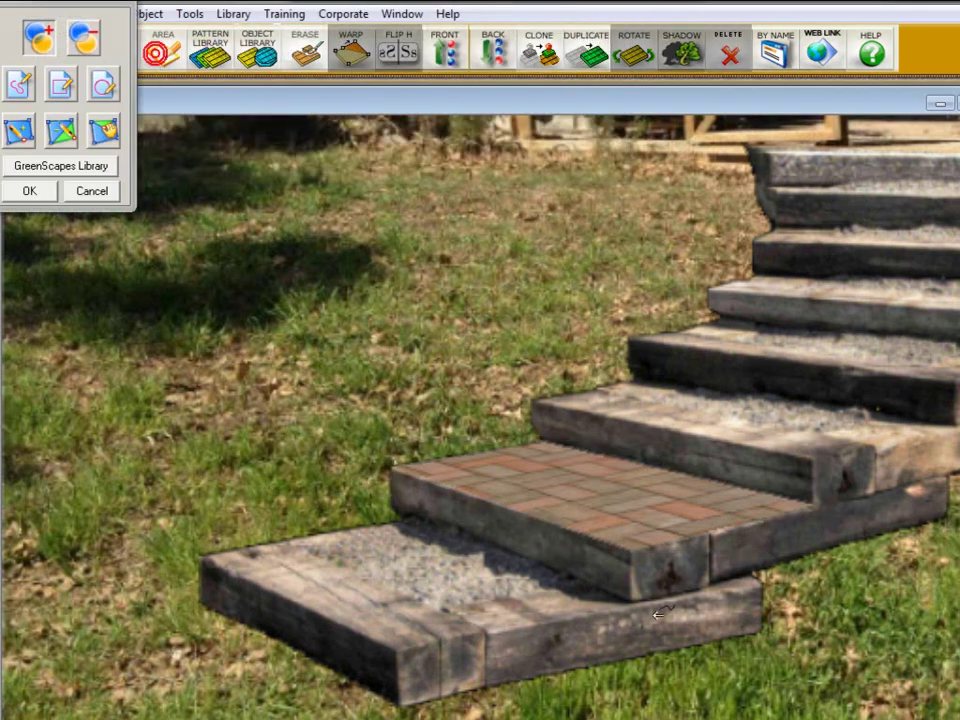
click(633, 549)
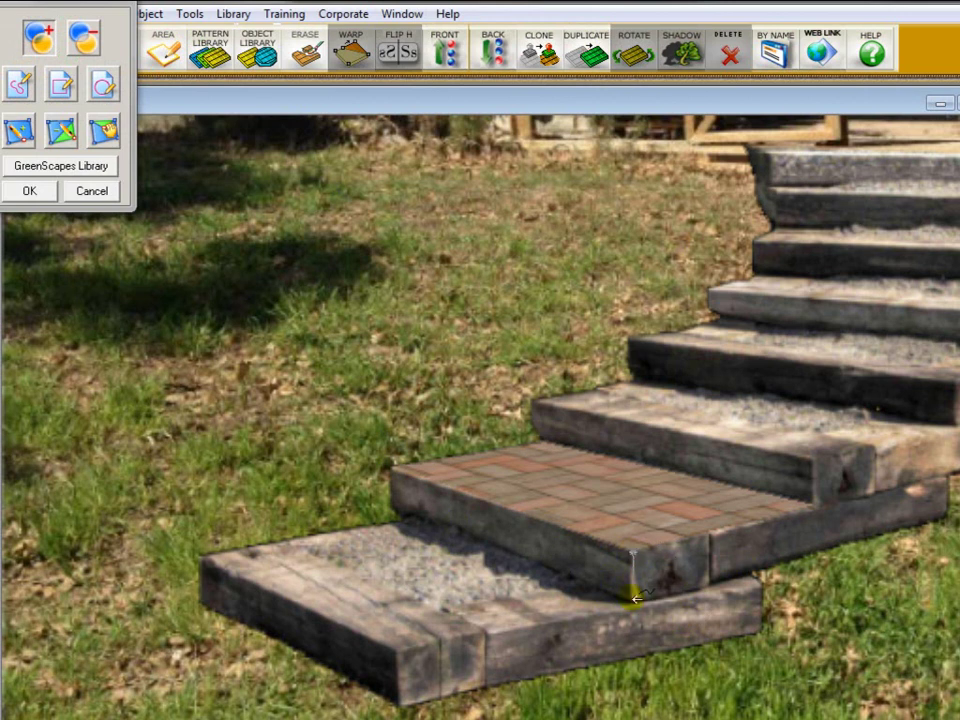
click(633, 600)
click(390, 515)
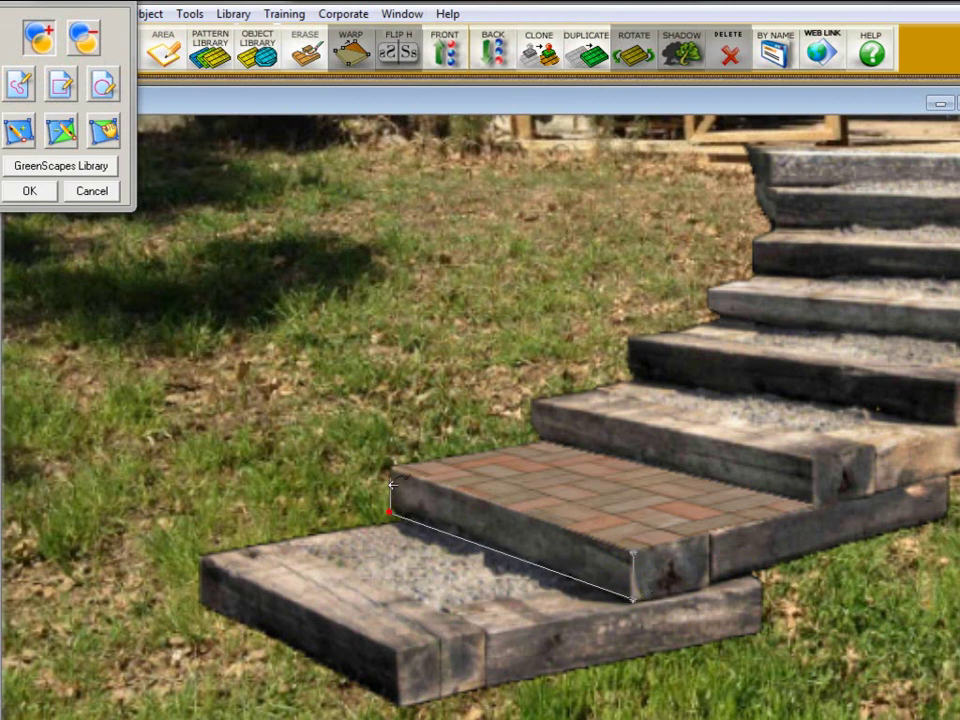
click(390, 464)
click(634, 548)
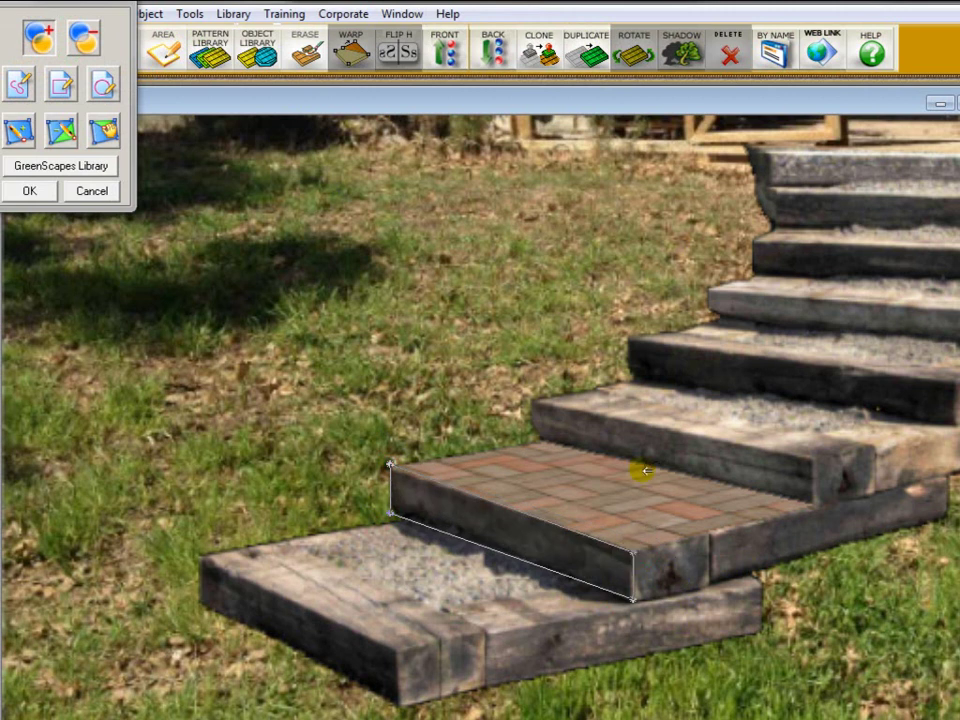
Fill the outlined riser with the Pavestone Old_Town_Blend Holland_Stone Running_Bond_Rect pattern from the GreenScapes Library.
click(73, 167)
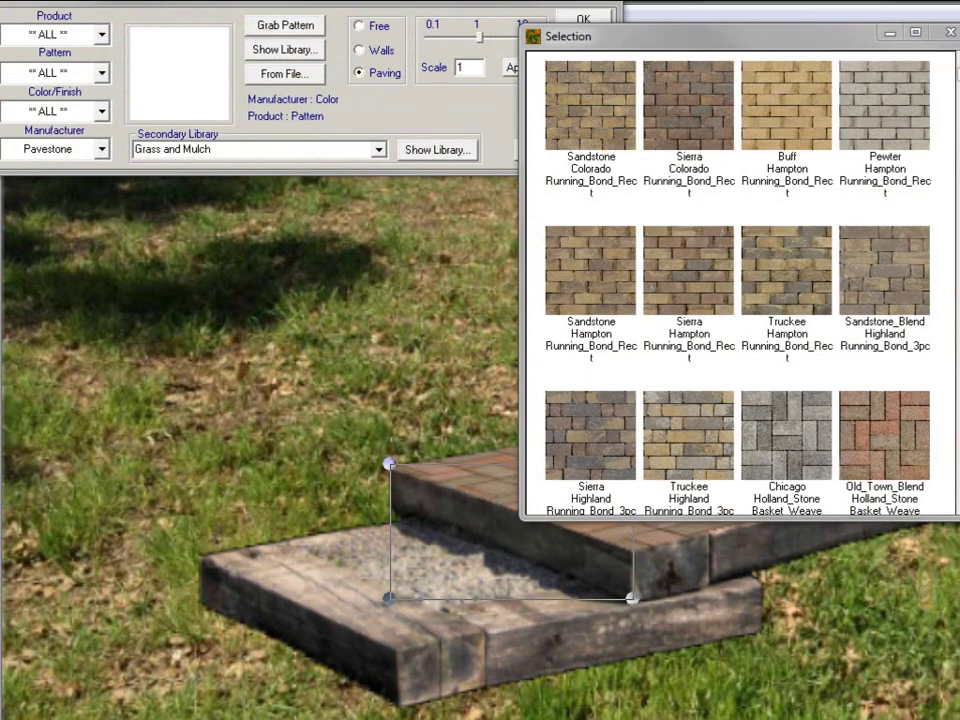
scroll(740, 290, down, 5)
scroll(738, 290, down, 6)
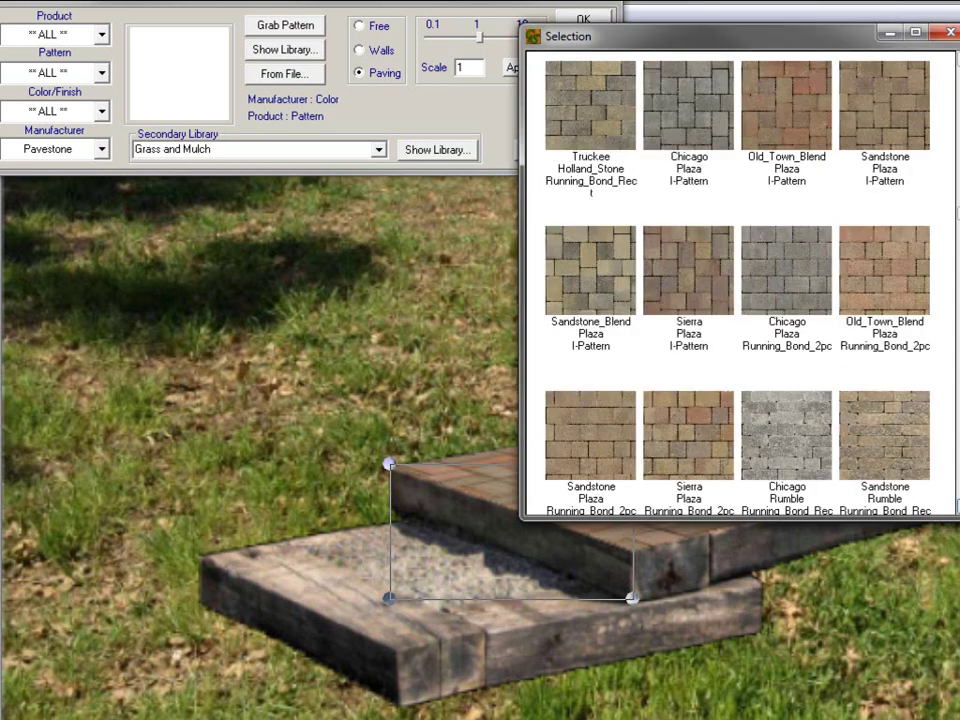
scroll(719, 380, down, 2)
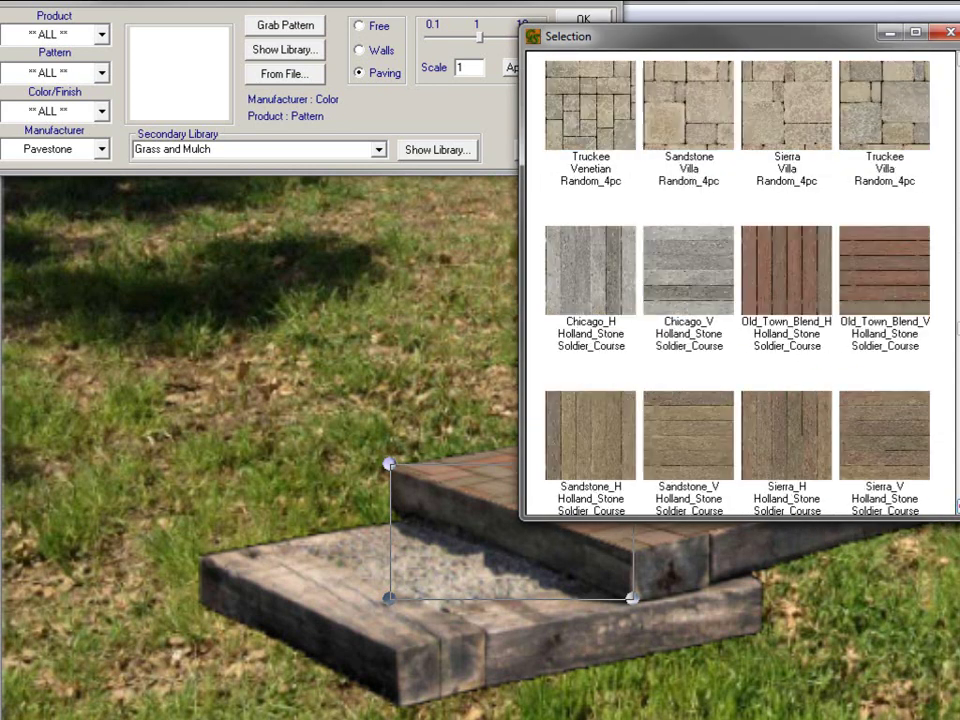
scroll(737, 290, up, 7)
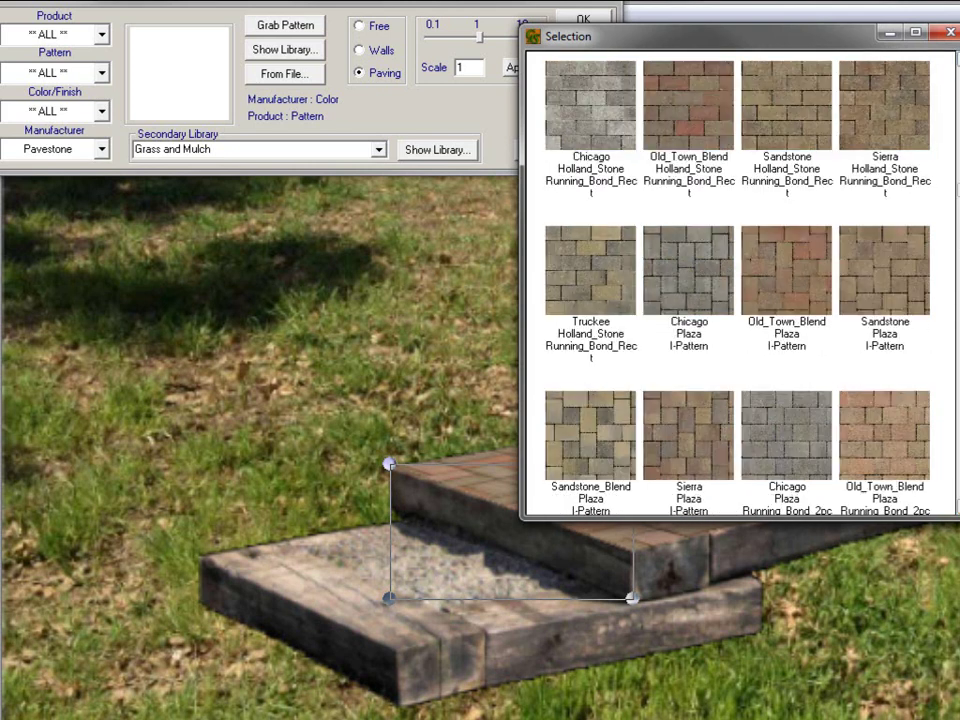
click(679, 97)
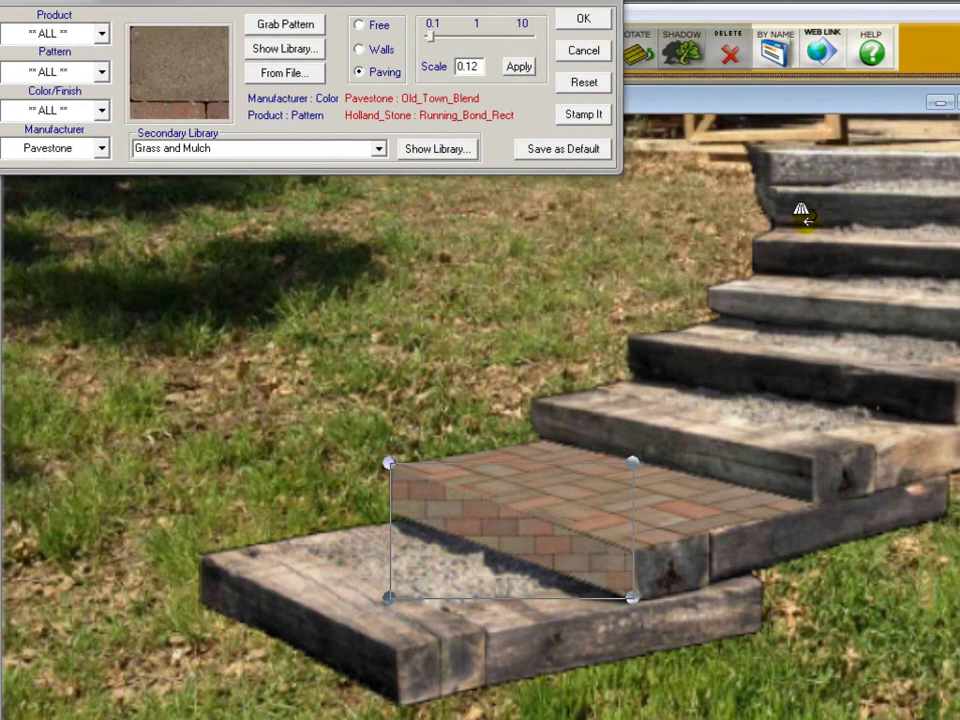
Set the riser pattern to Walls perspective and fit its four corners to the front riser.
click(366, 25)
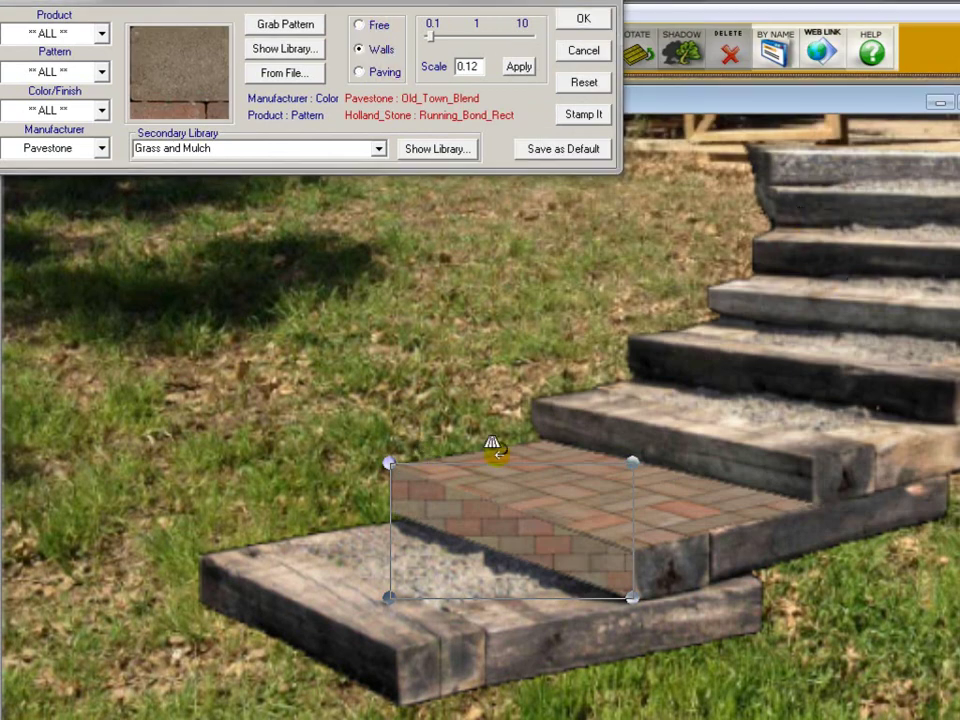
drag(630, 465, 634, 550)
drag(386, 596, 388, 517)
drag(388, 463, 394, 463)
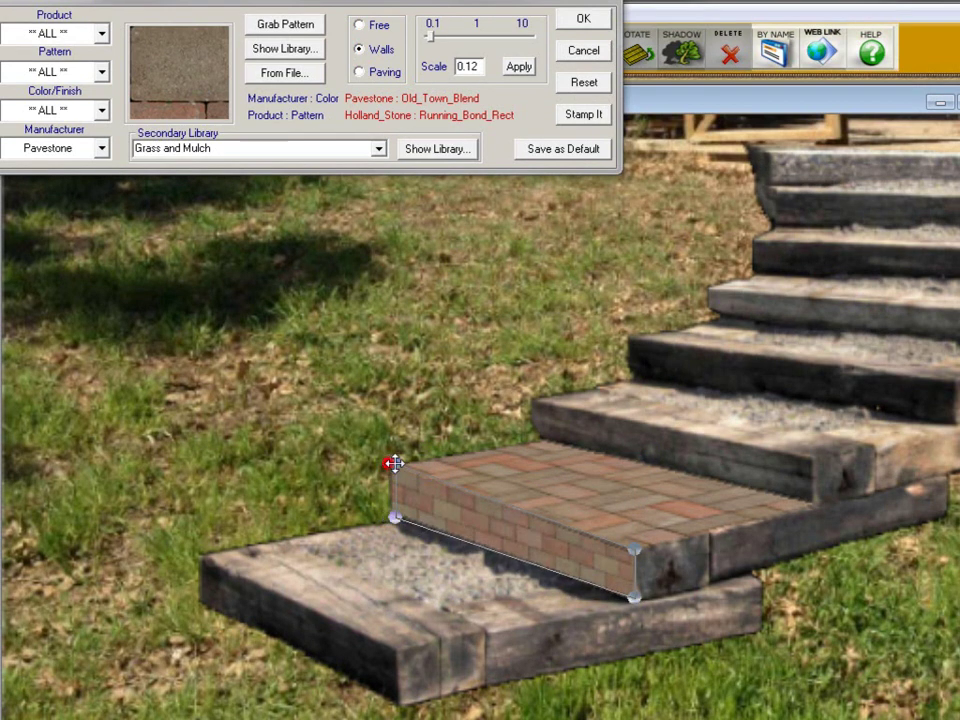
drag(388, 512, 388, 518)
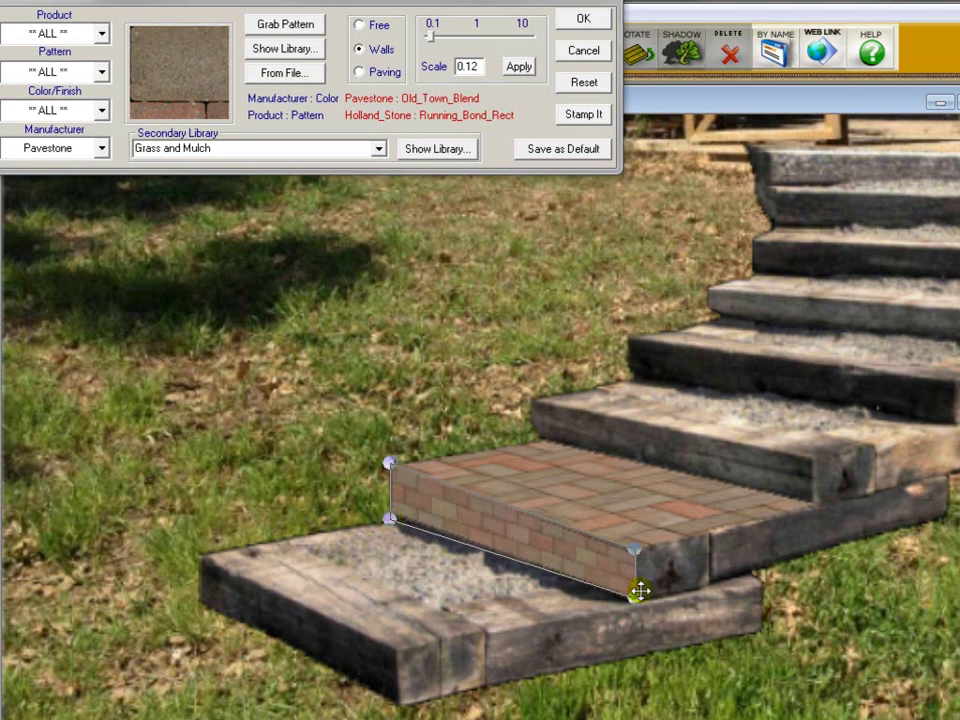
drag(634, 594, 636, 596)
drag(641, 549, 643, 549)
drag(636, 598, 644, 601)
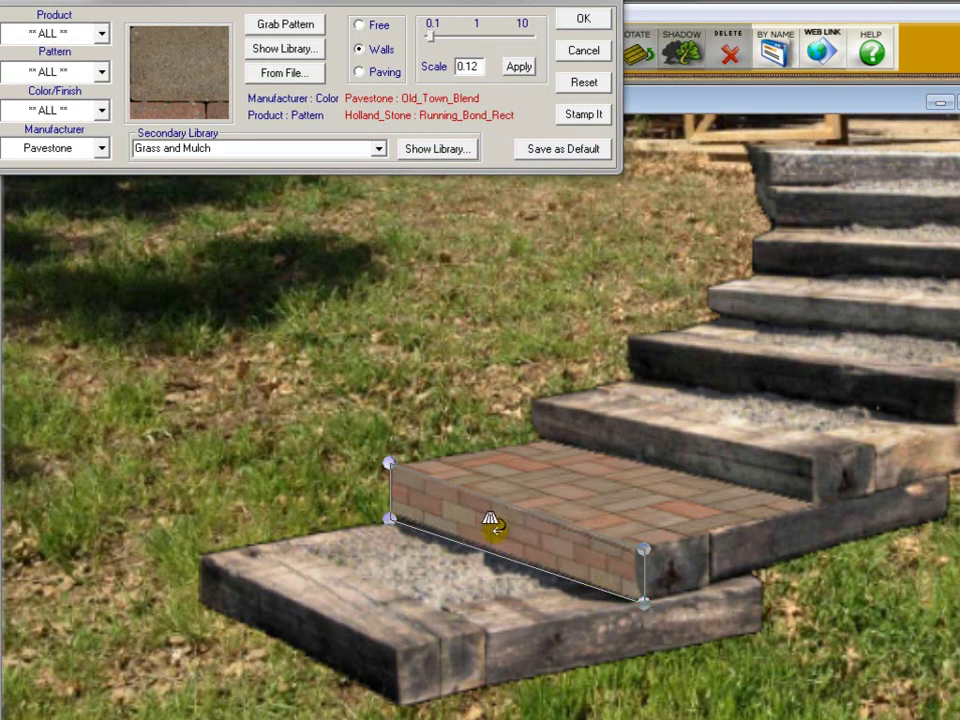
Scale the riser pattern to 0.16, lower its front bottom corner slightly, and apply it.
drag(431, 37, 437, 42)
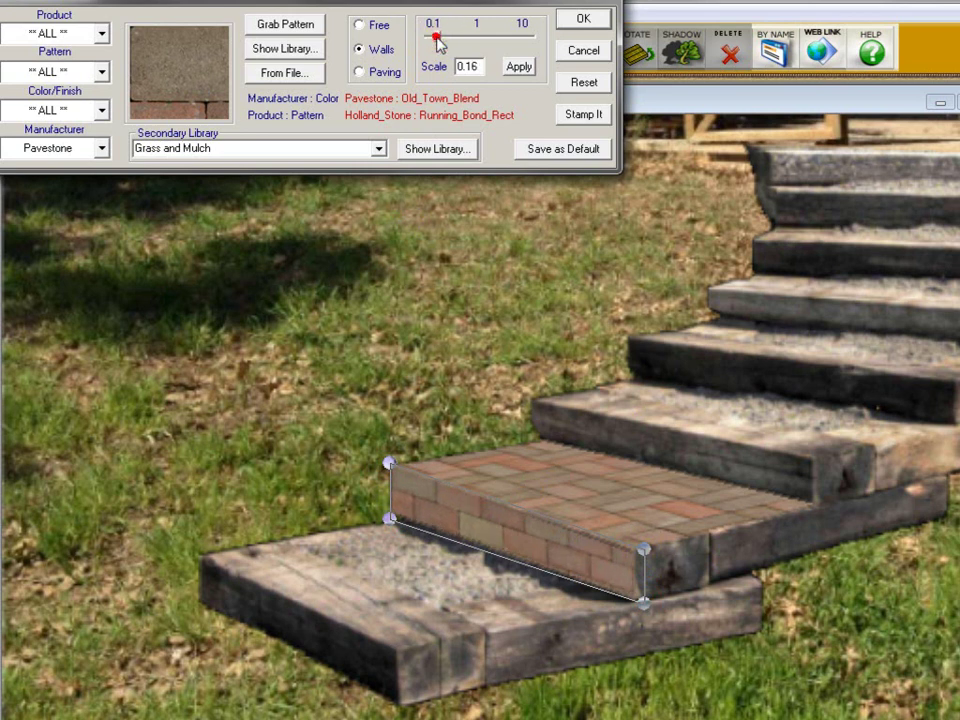
drag(643, 603, 642, 609)
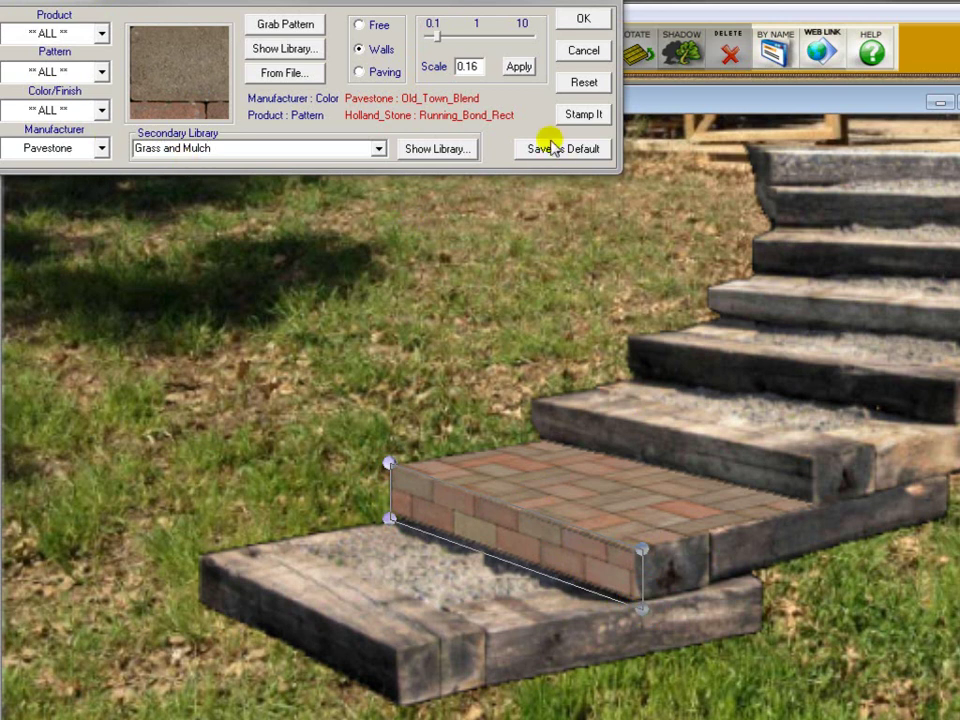
click(584, 20)
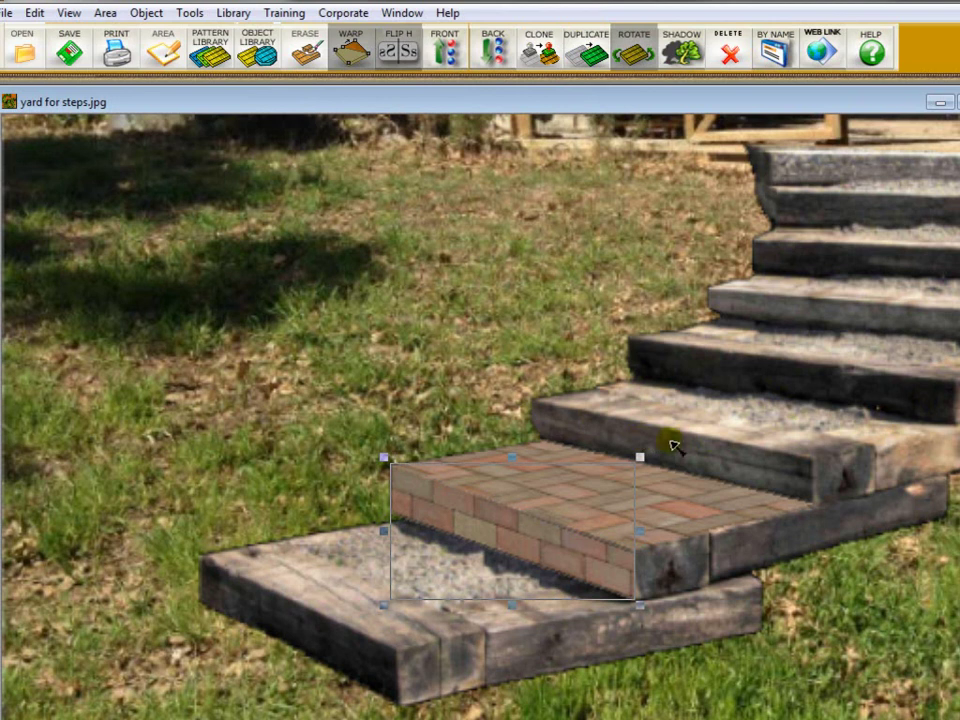
Outline the tread of the third-lowest wood stair as a closed area.
click(163, 52)
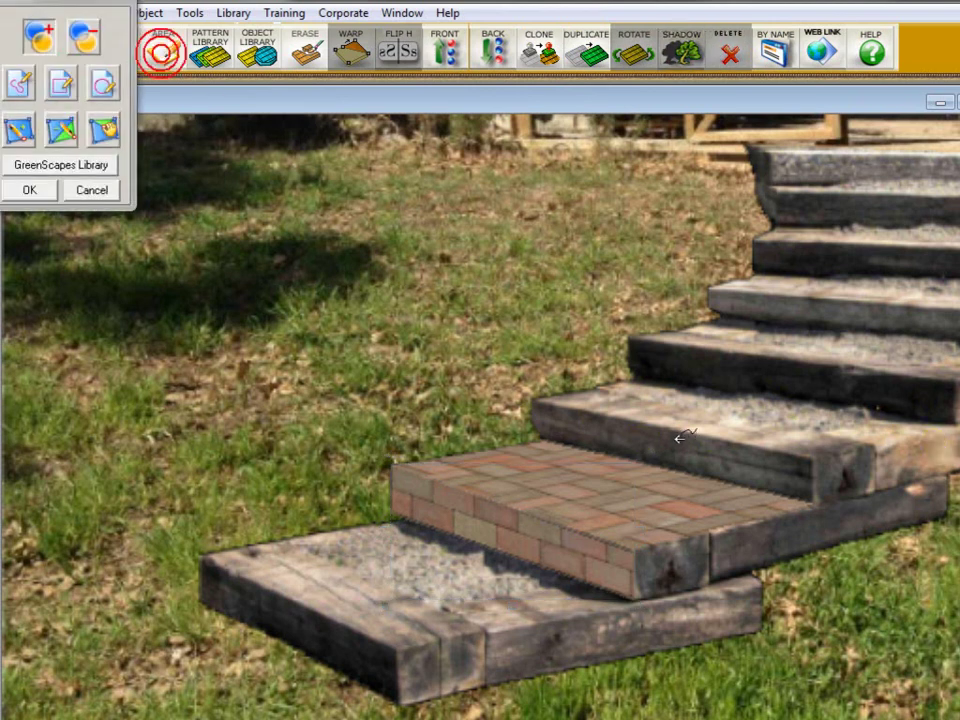
click(630, 379)
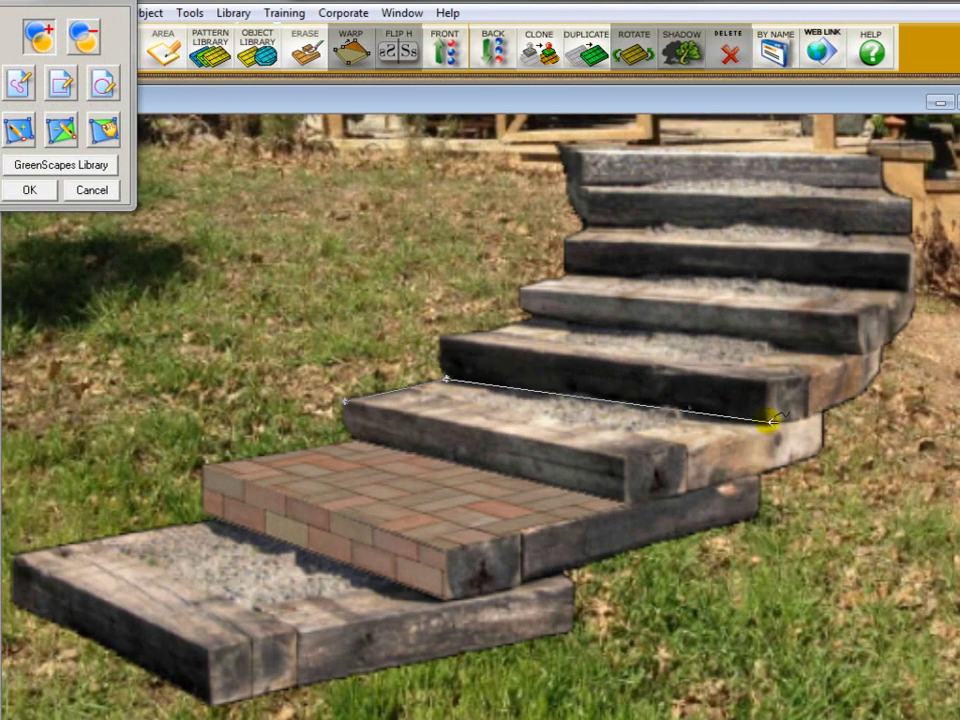
click(770, 423)
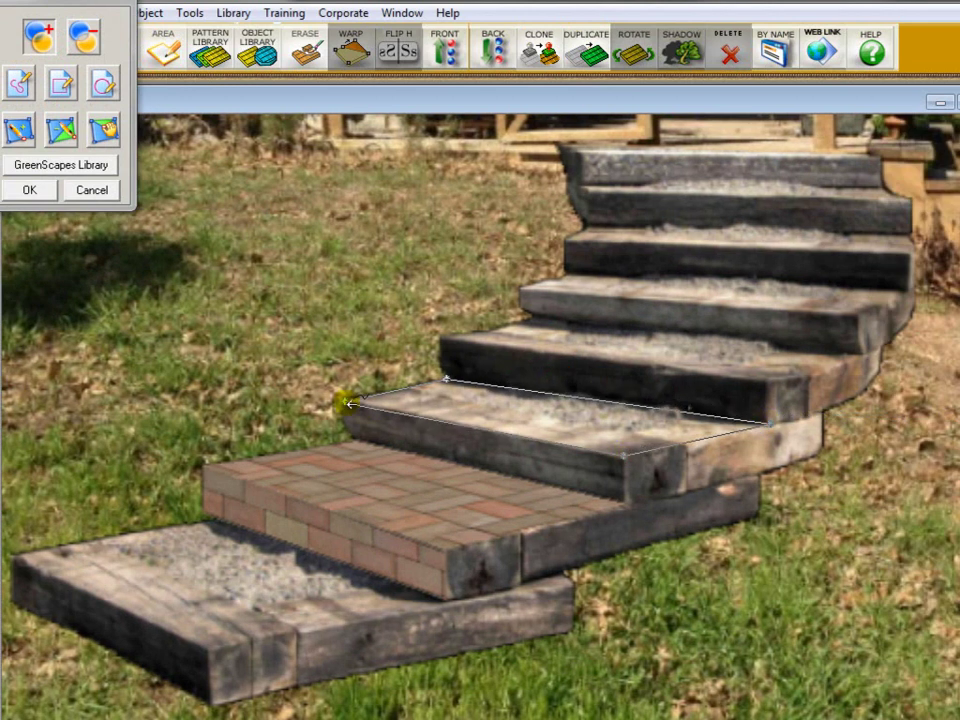
click(347, 401)
click(588, 414)
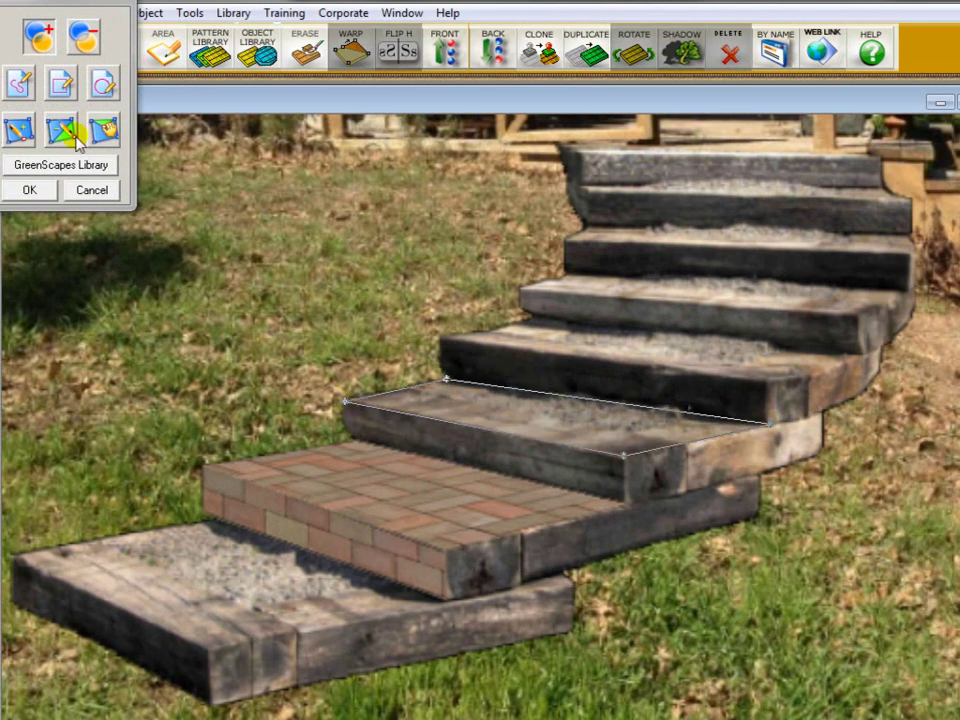
Shrink the pattern selection window and fill the outlined tread with the pattern grabbed from the paved tread below.
click(72, 176)
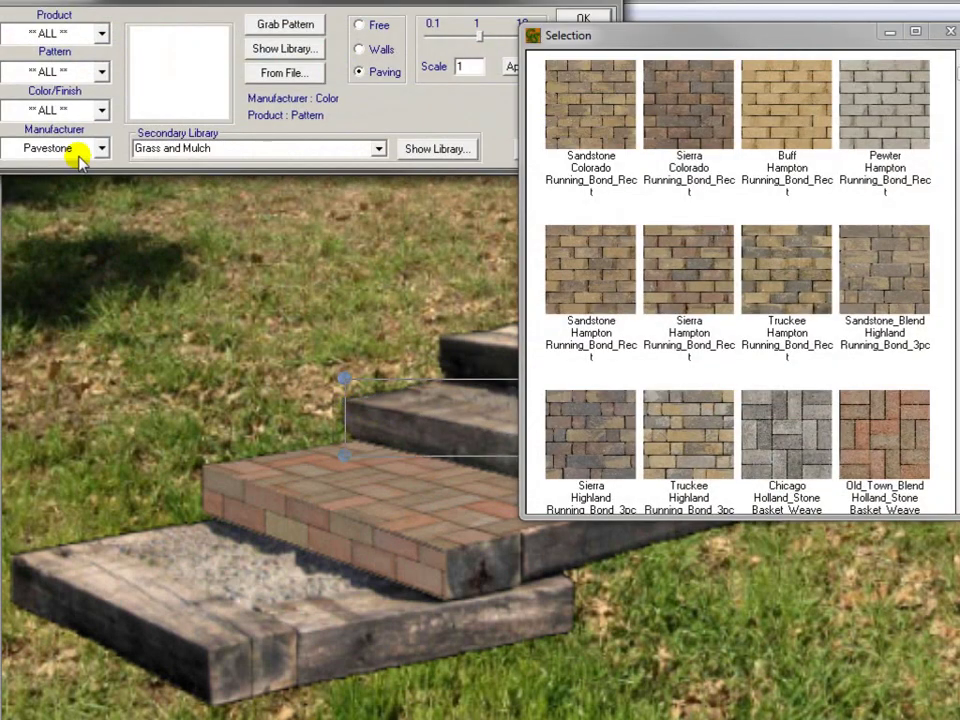
click(755, 550)
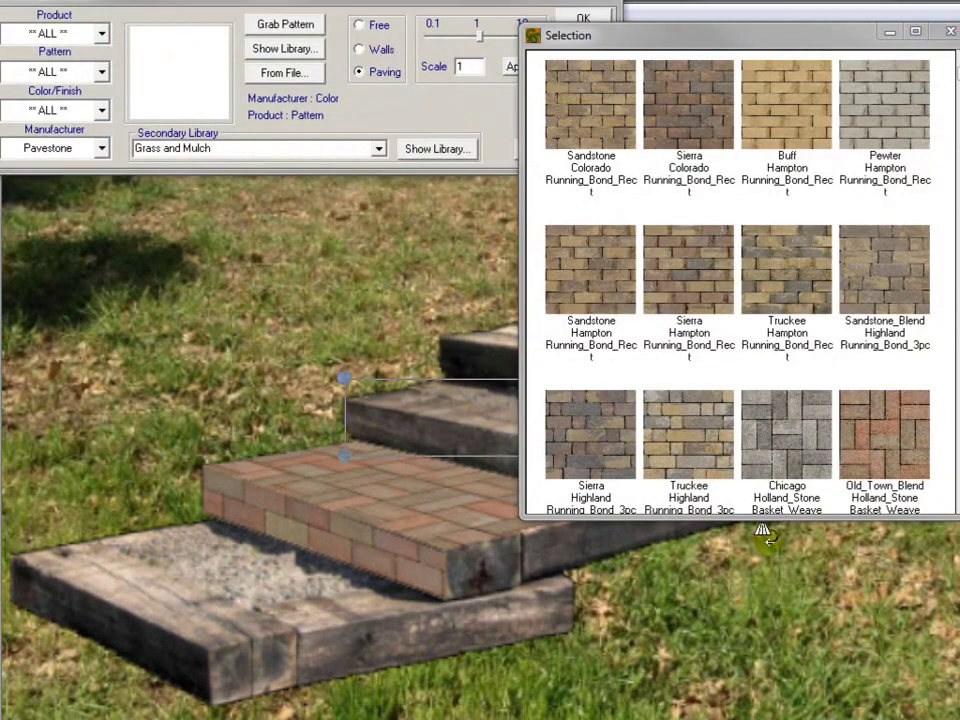
drag(777, 517, 754, 154)
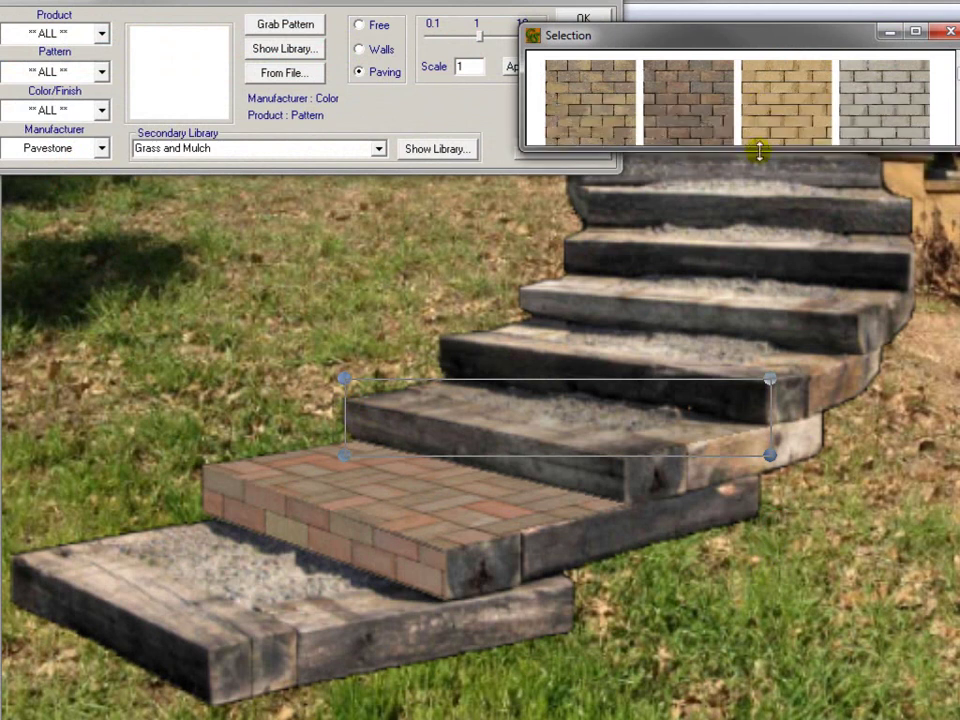
click(305, 26)
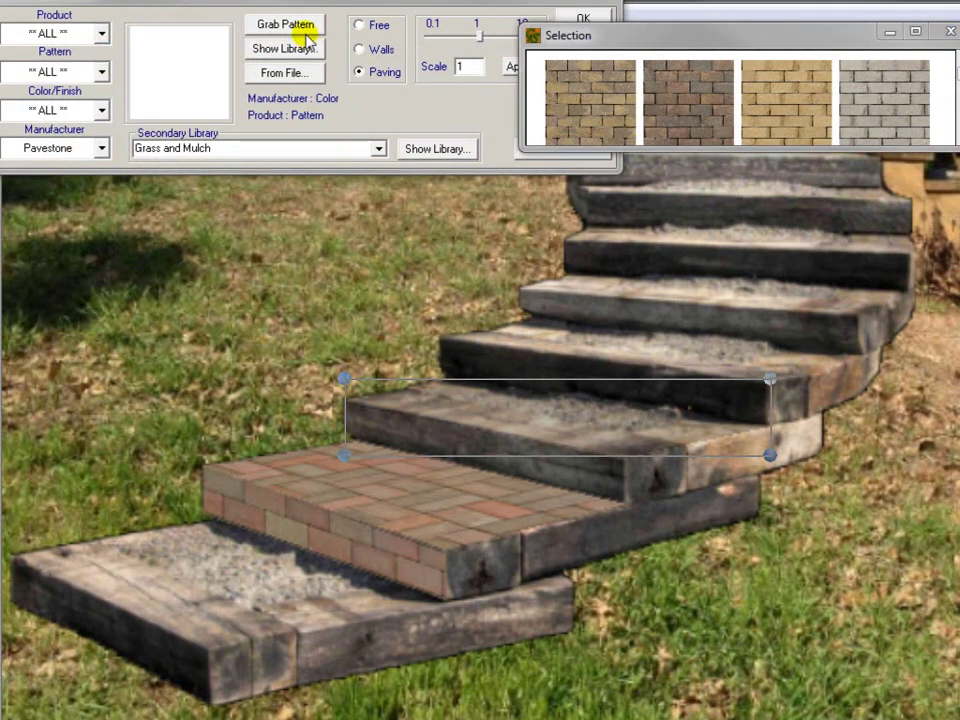
click(405, 482)
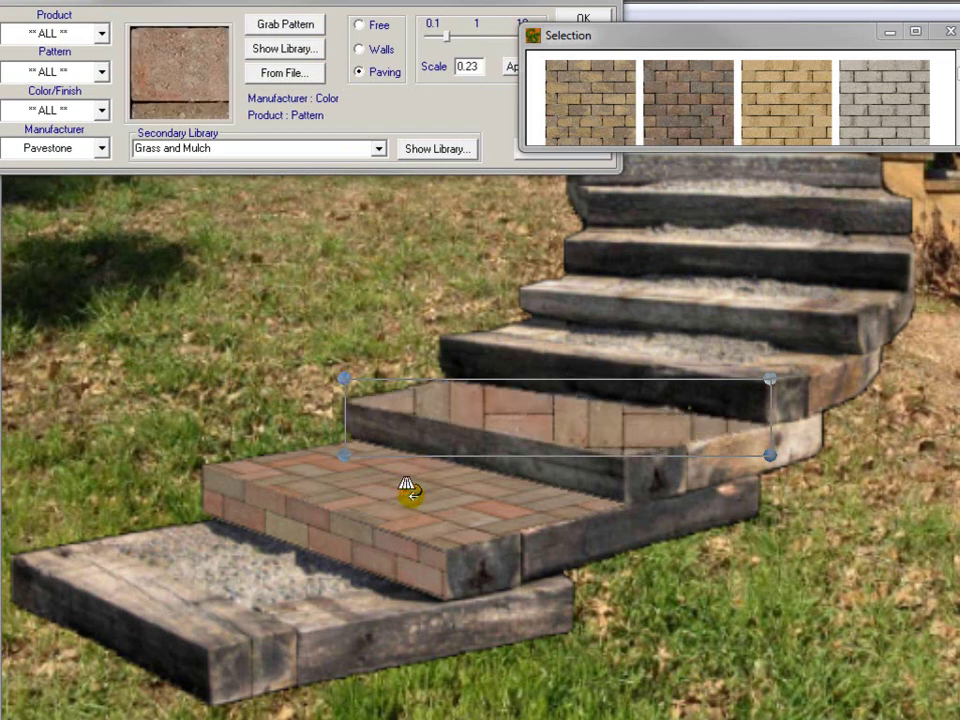
Set the tread pattern to Free perspective, fit its corners to the third-lowest tread, scale it to 0.24, and apply it.
click(381, 24)
drag(338, 373, 448, 373)
drag(347, 457, 343, 402)
drag(767, 457, 626, 459)
drag(769, 379, 775, 423)
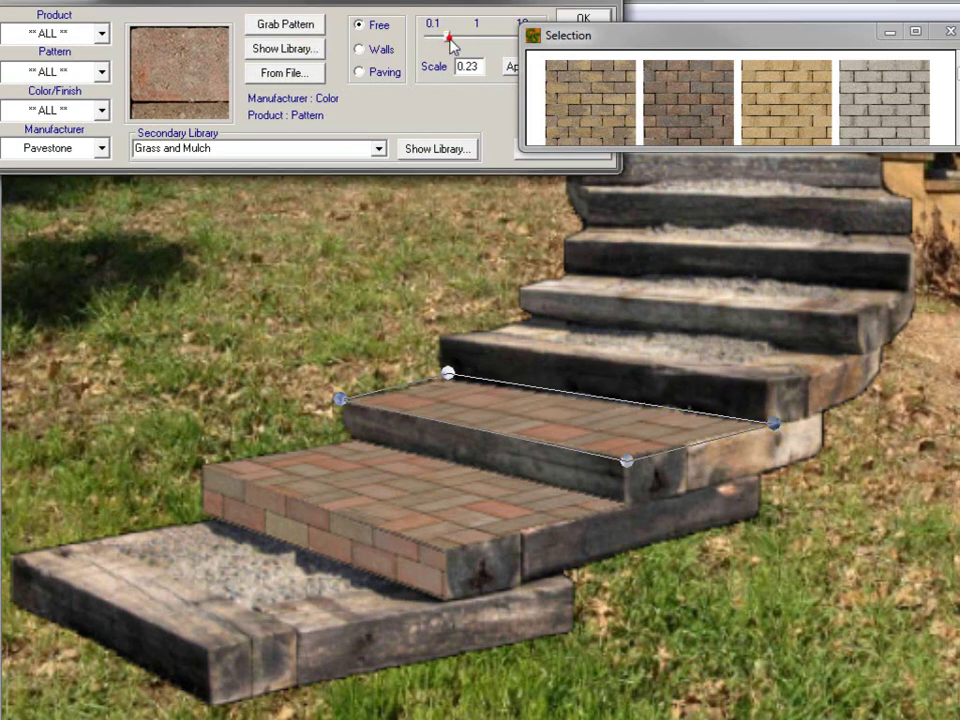
drag(454, 40, 444, 39)
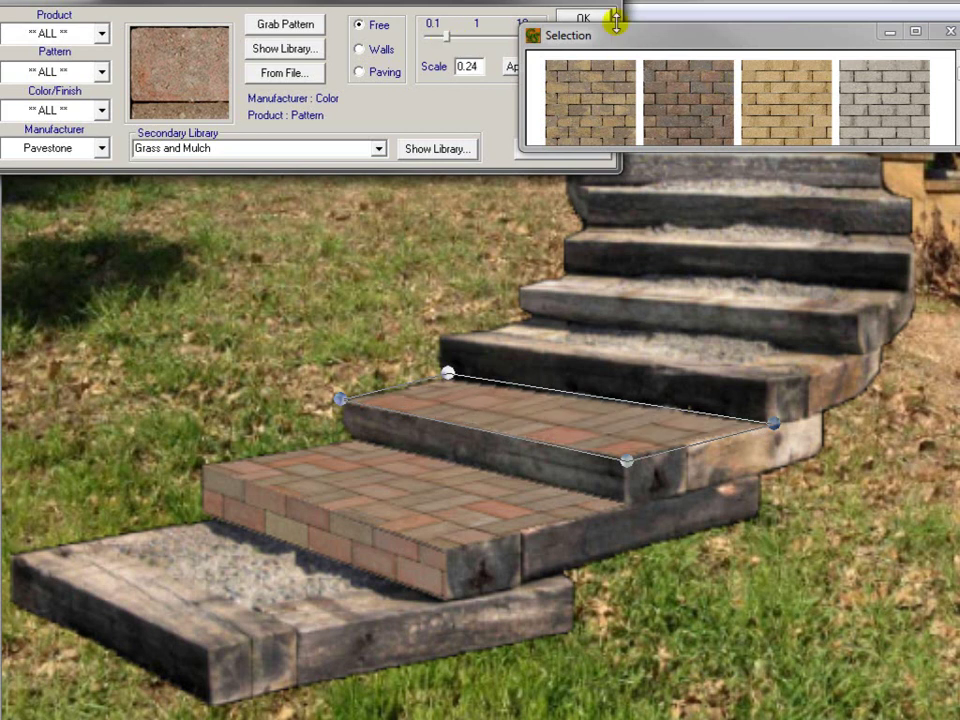
click(585, 19)
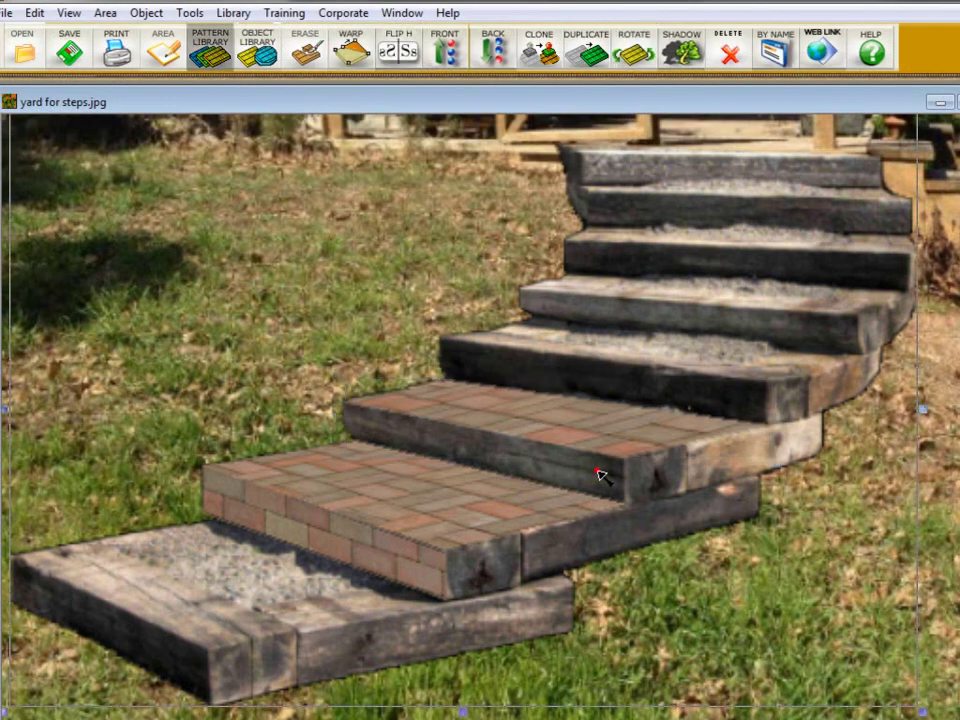
Outline the long front riser of the third-lowest stair as a closed area.
click(158, 40)
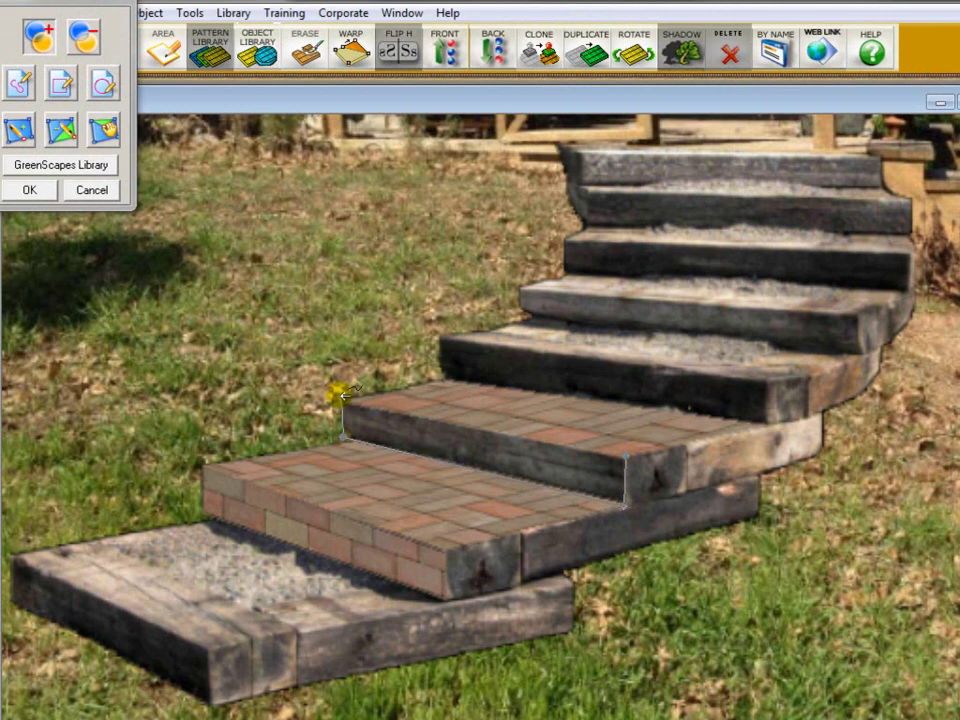
click(345, 400)
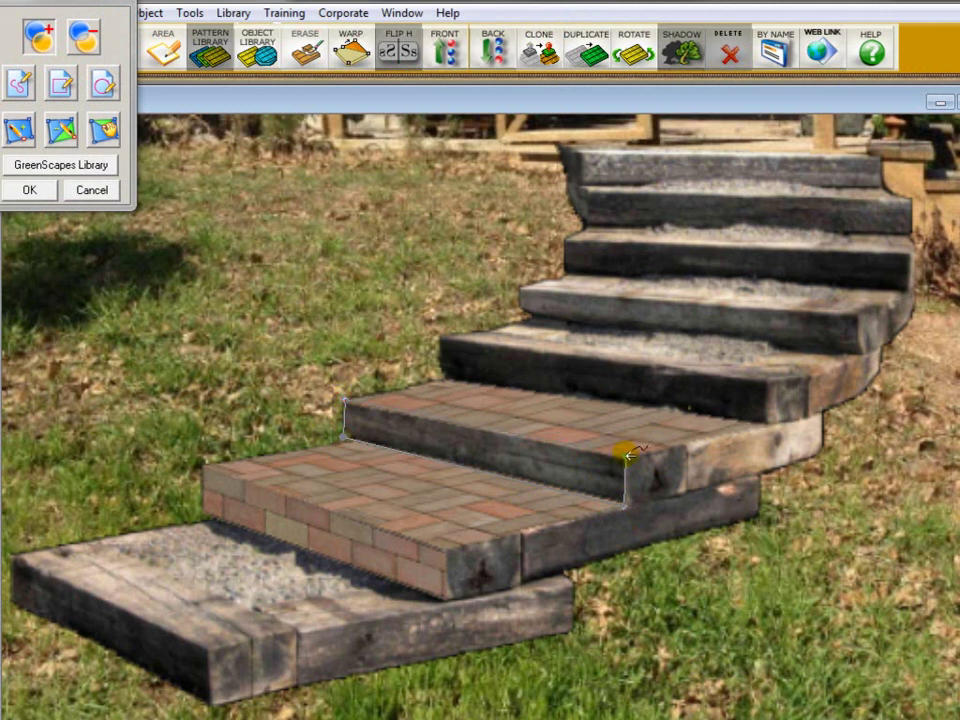
click(626, 452)
Fill the outlined riser with the pattern grabbed from the paved riser of the stair below.
click(73, 167)
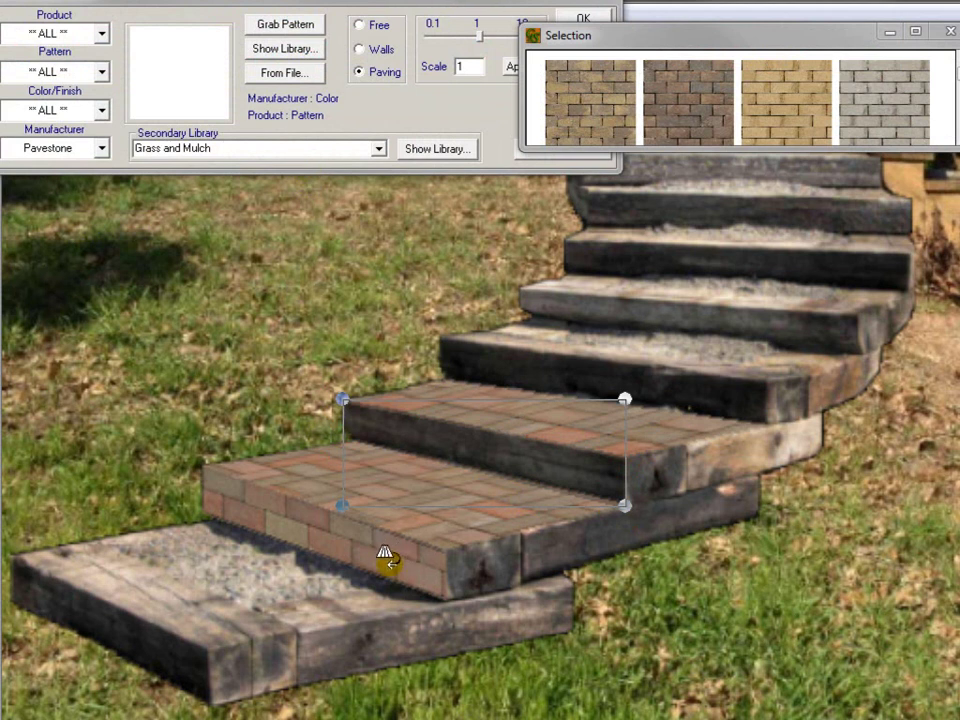
click(284, 26)
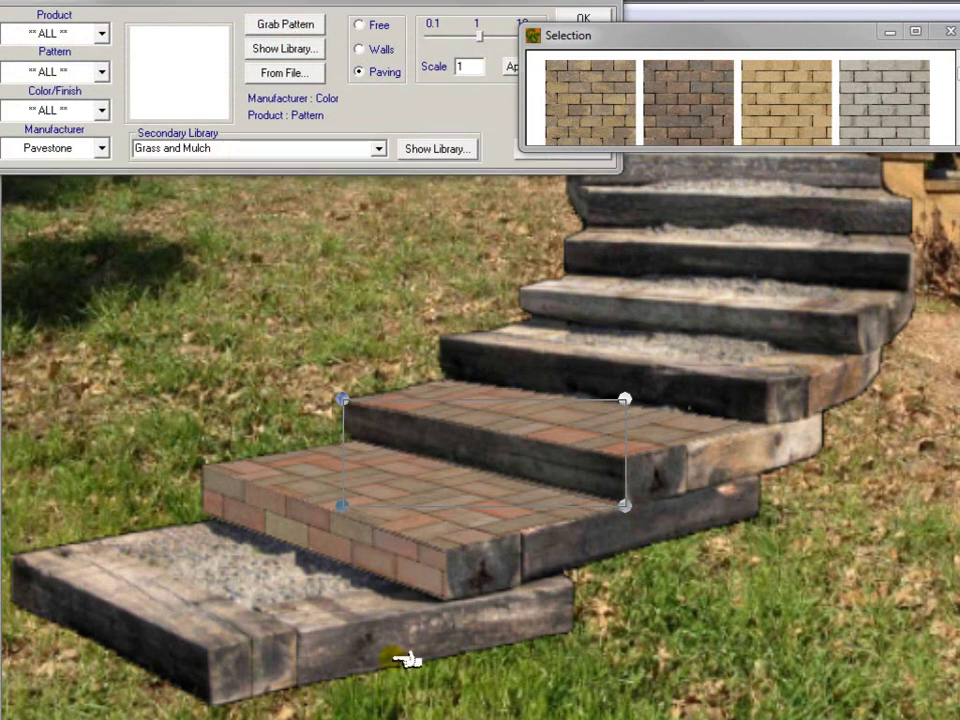
click(388, 551)
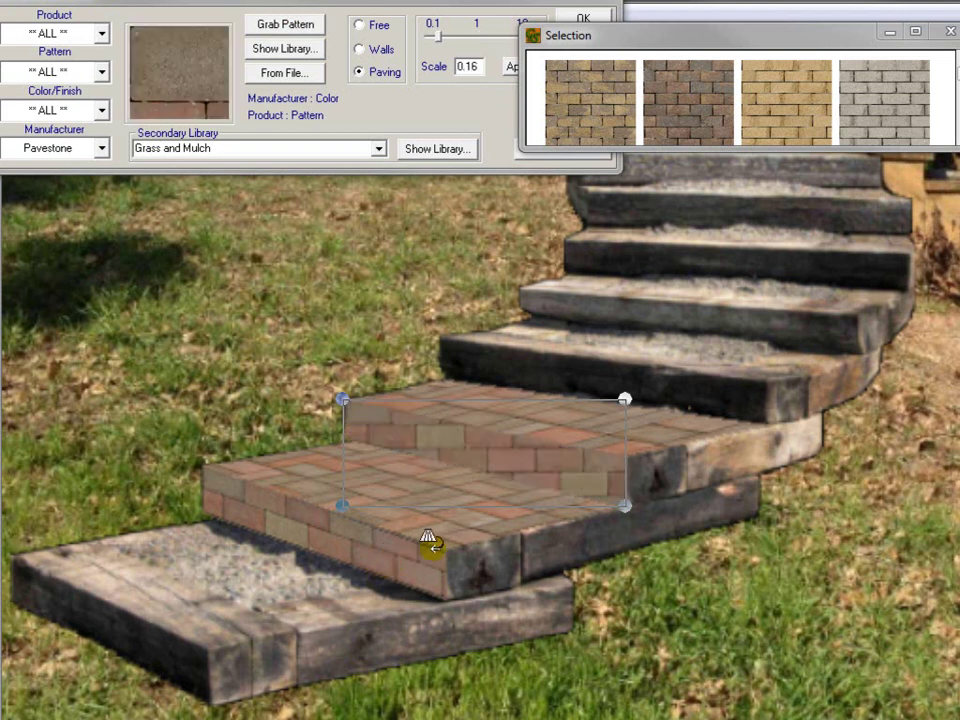
Set the grabbed pattern to Walls perspective, fit its corners to the third-lowest stair's riser, and apply it.
click(375, 47)
drag(624, 399, 630, 454)
drag(336, 508, 344, 454)
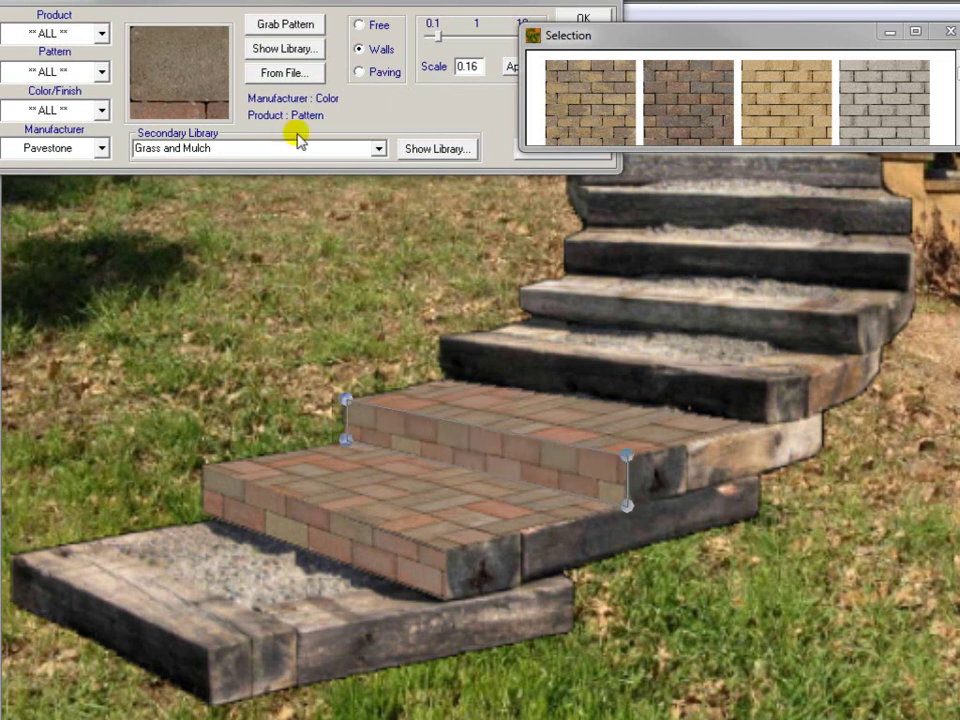
click(585, 20)
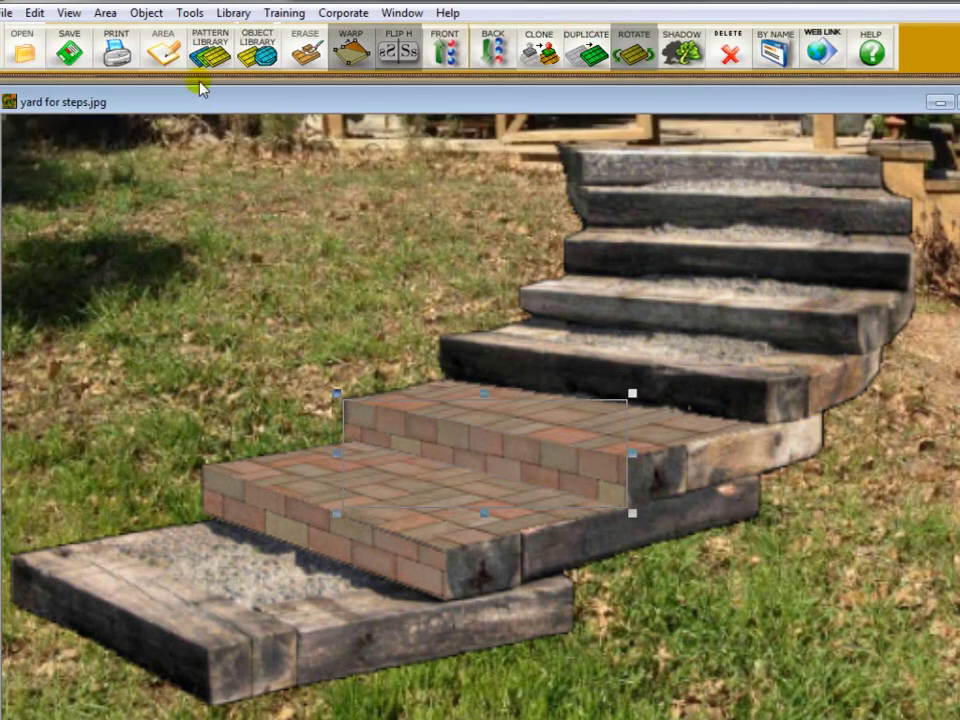
Outline the right-hand side face of the second-lowest stair as a closed area and open the GreenScapes Library for it.
click(163, 45)
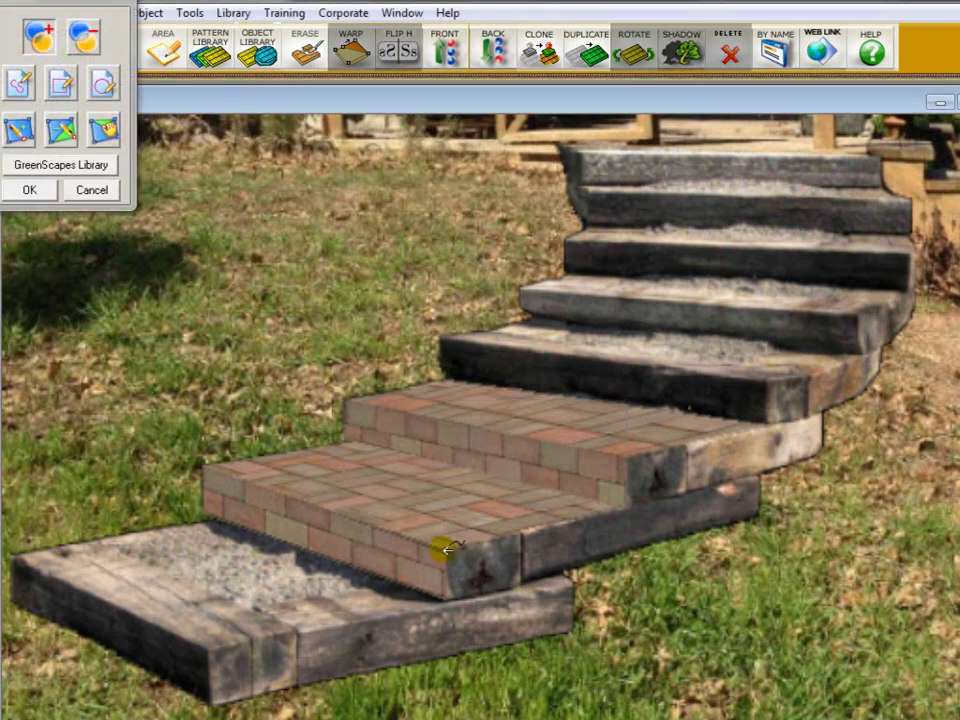
drag(630, 497, 758, 469)
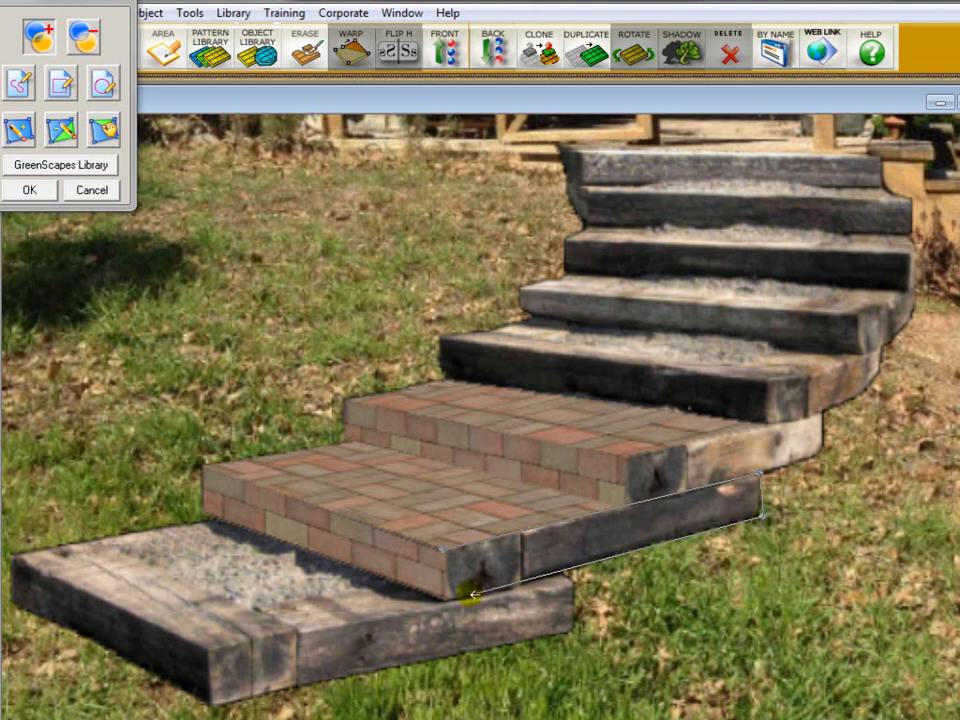
click(442, 602)
click(443, 549)
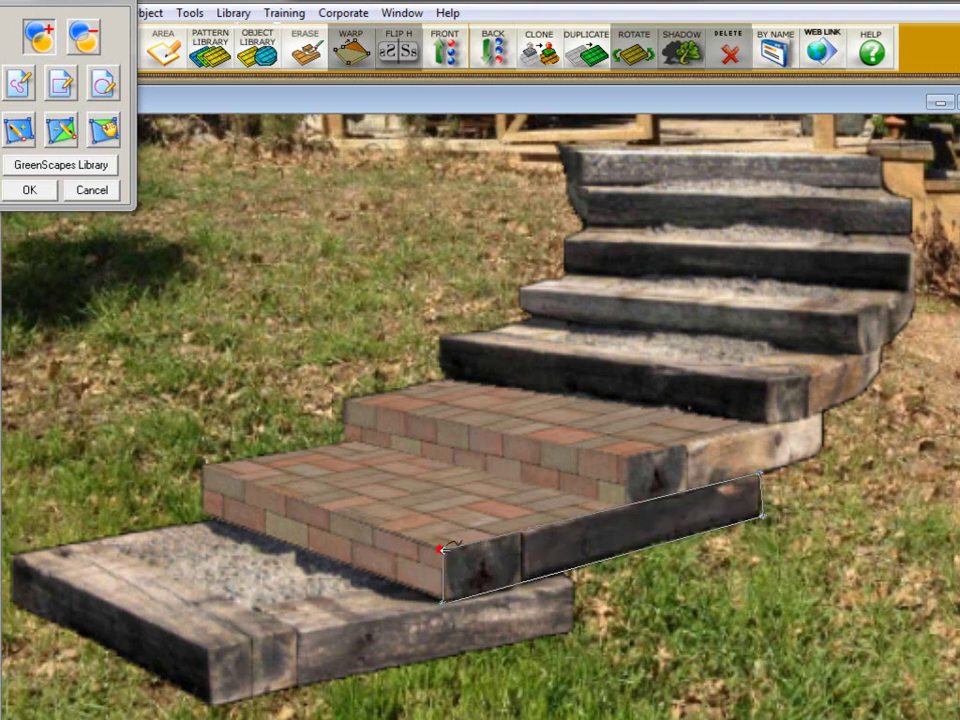
click(100, 164)
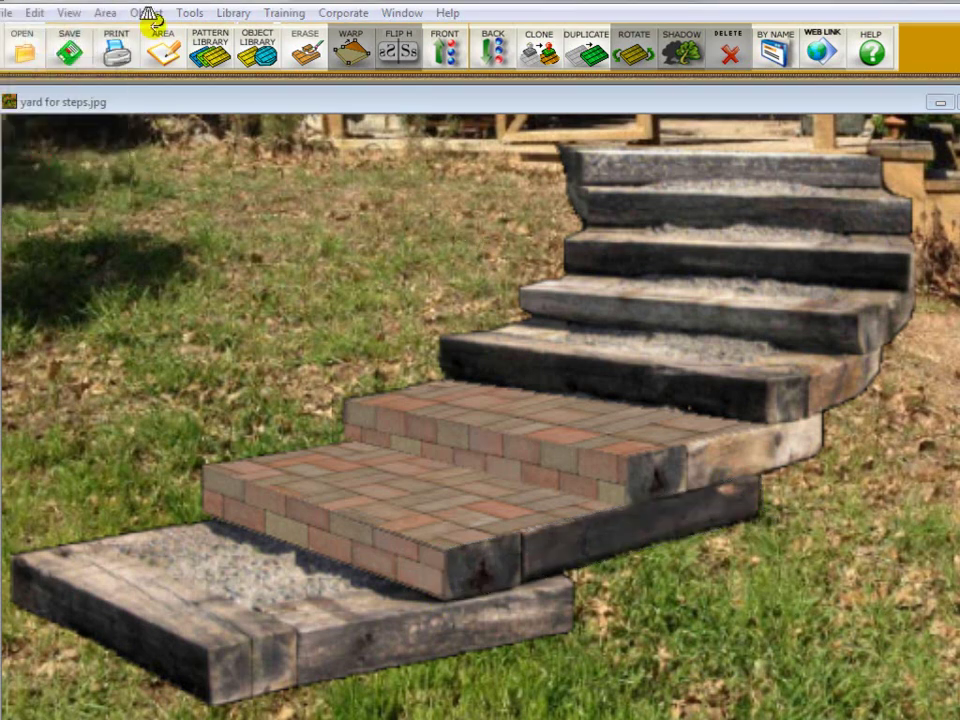
Fill the second-lowest stair's side face with the pattern grabbed from its riser, in Walls perspective, corners fitted to the face.
click(285, 24)
click(306, 514)
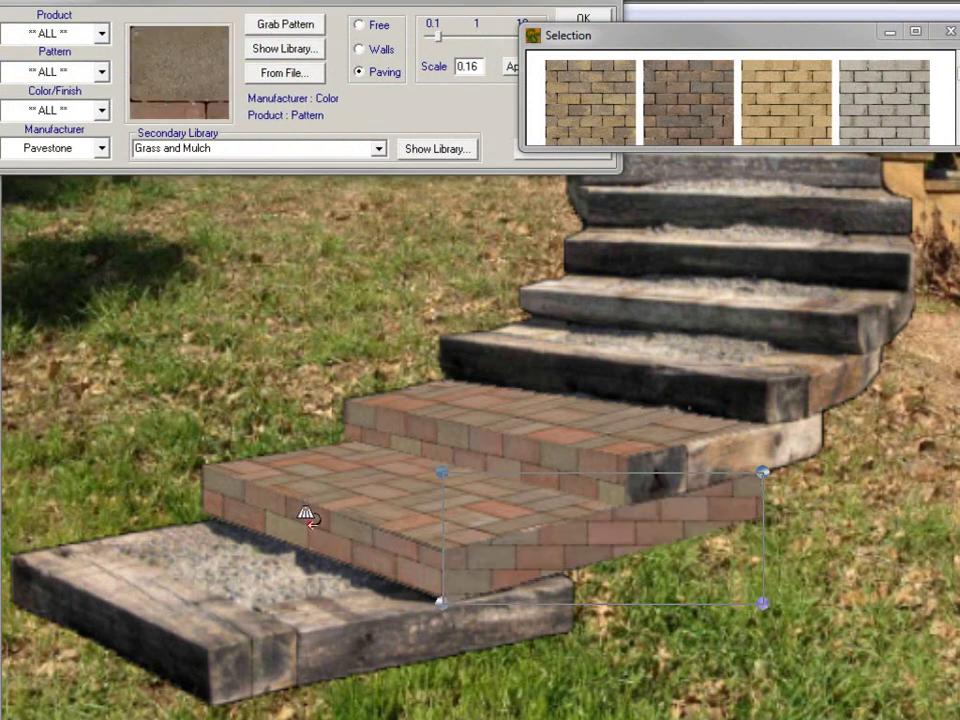
click(358, 49)
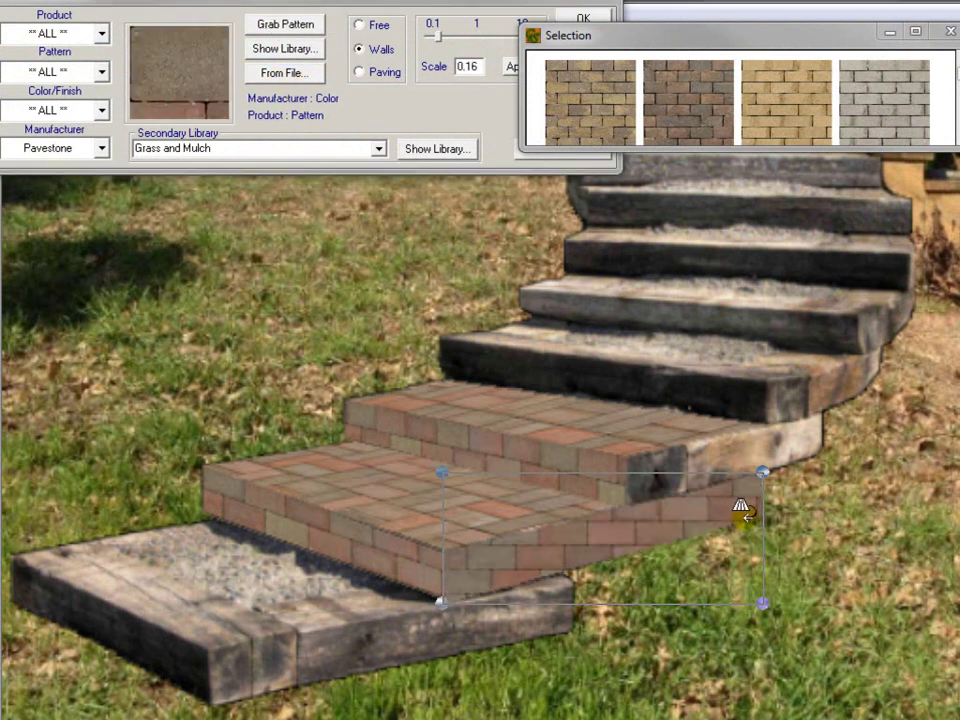
drag(767, 608, 761, 520)
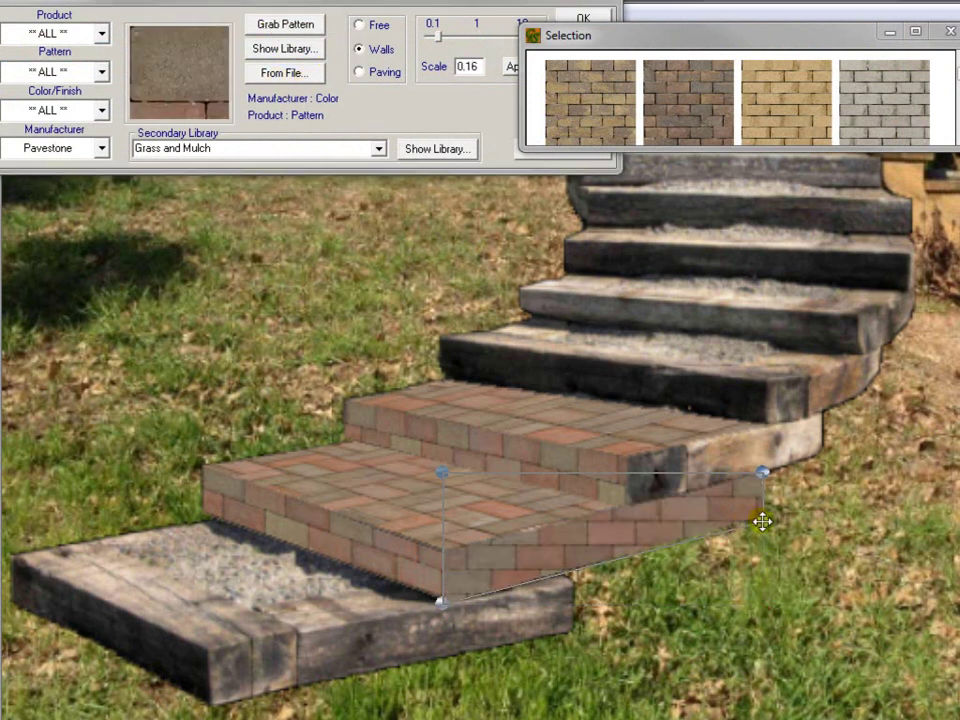
drag(437, 463, 435, 549)
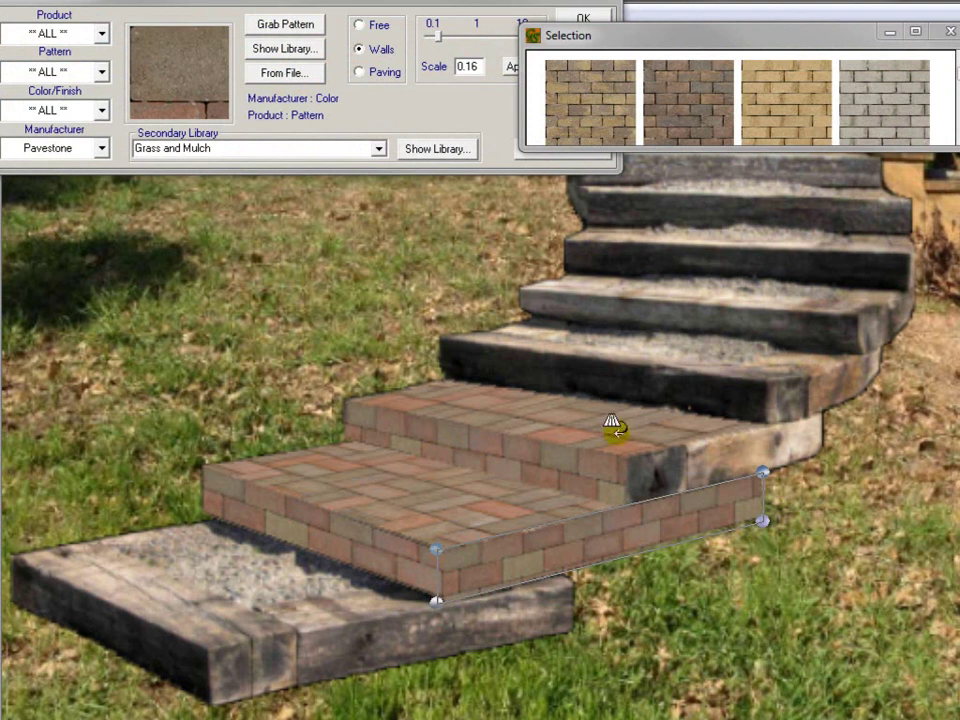
click(583, 17)
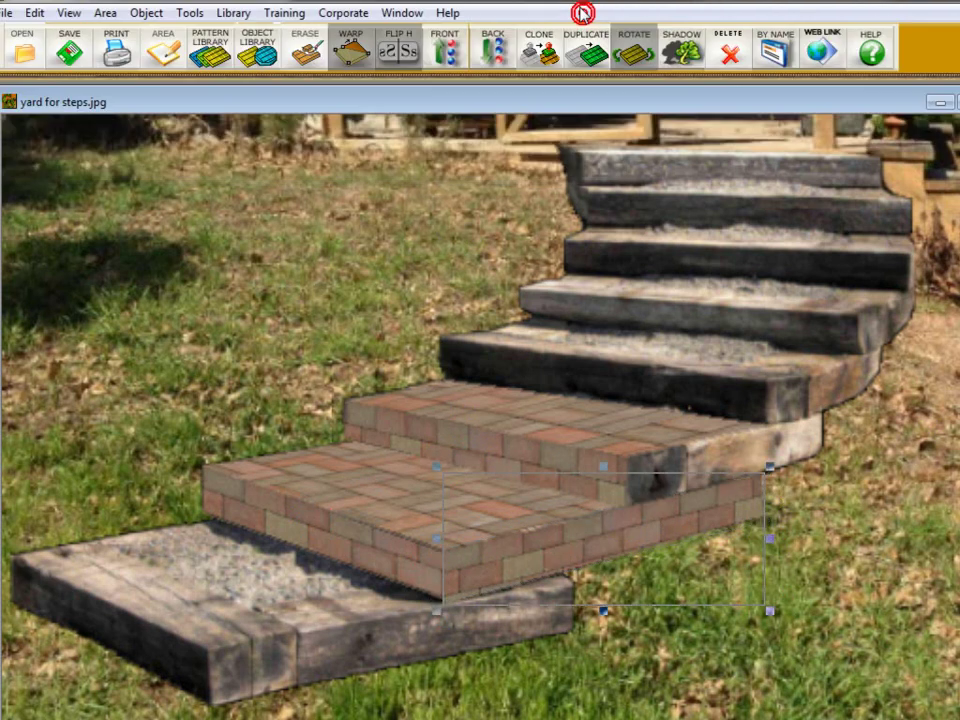
Outline the right-hand side face of the third-lowest stair as a closed area and open the GreenScapes Library for it.
click(161, 44)
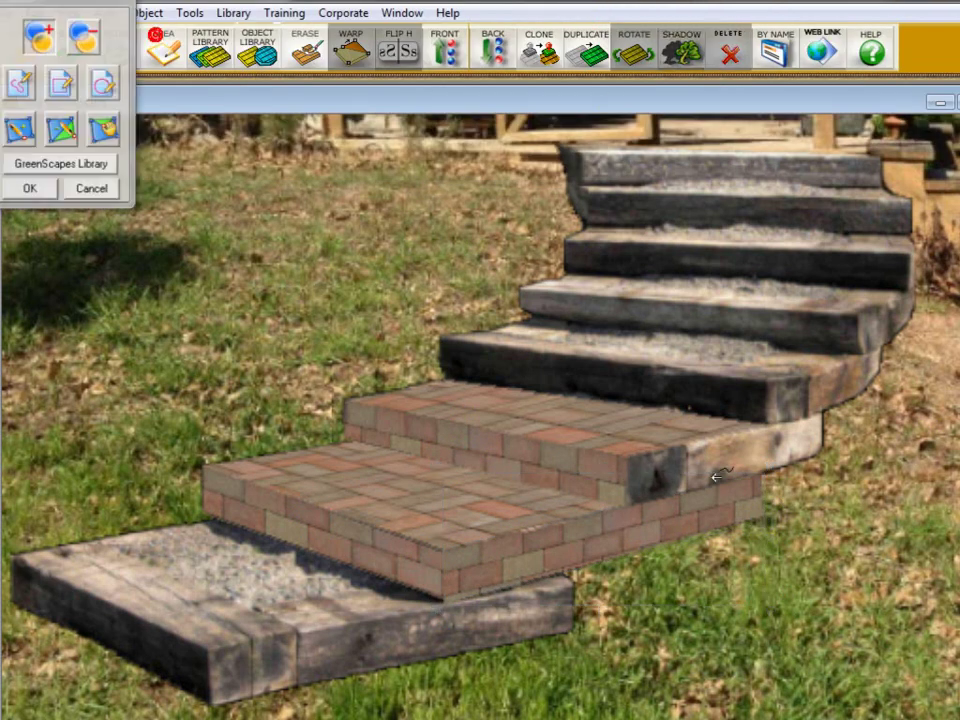
click(624, 455)
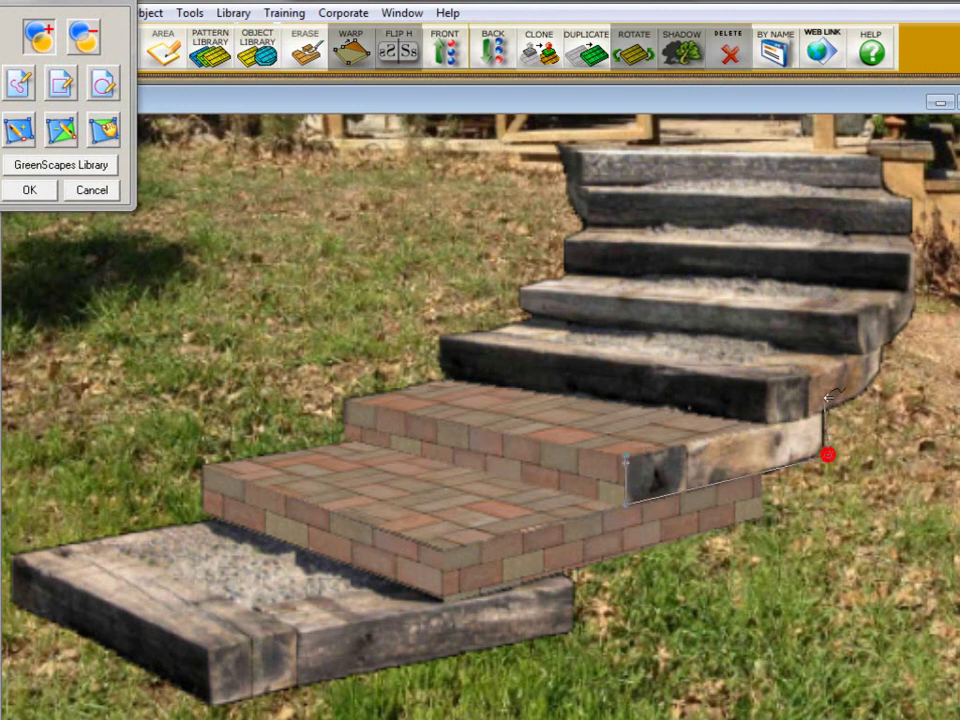
click(623, 454)
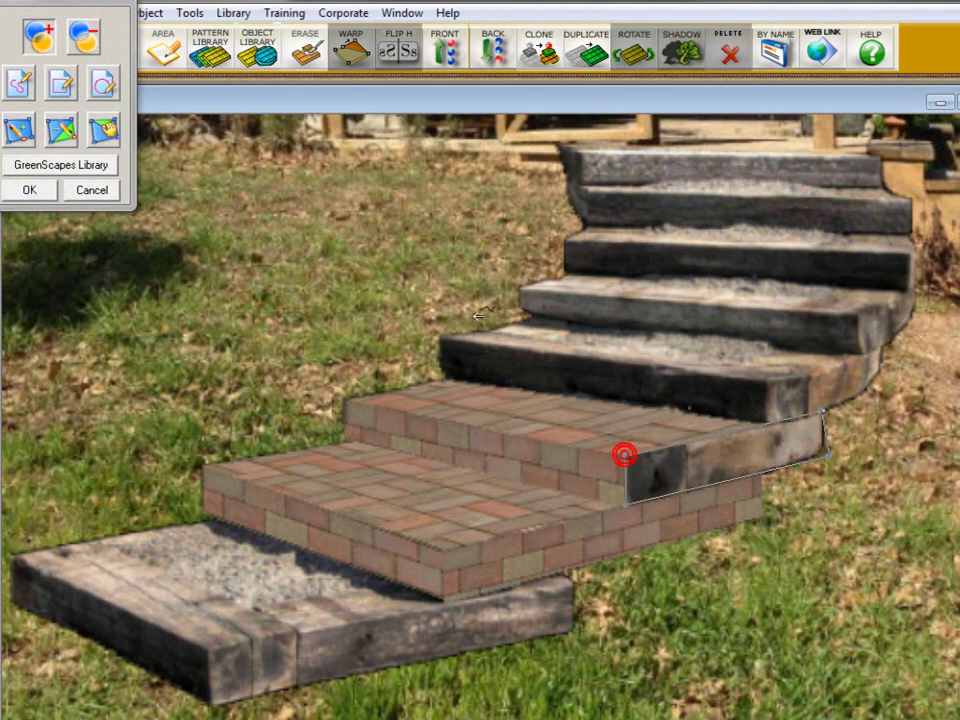
click(87, 160)
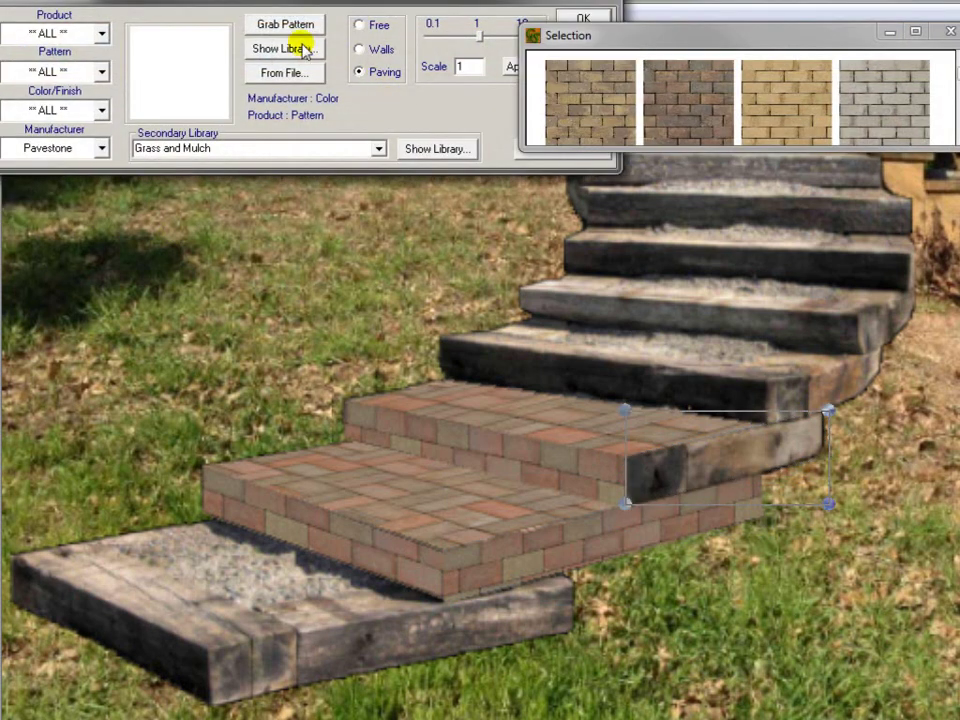
Fill the third-lowest stair's side face with the pattern grabbed from the side face below, in Walls perspective, corners fitted to the face.
click(290, 24)
click(600, 548)
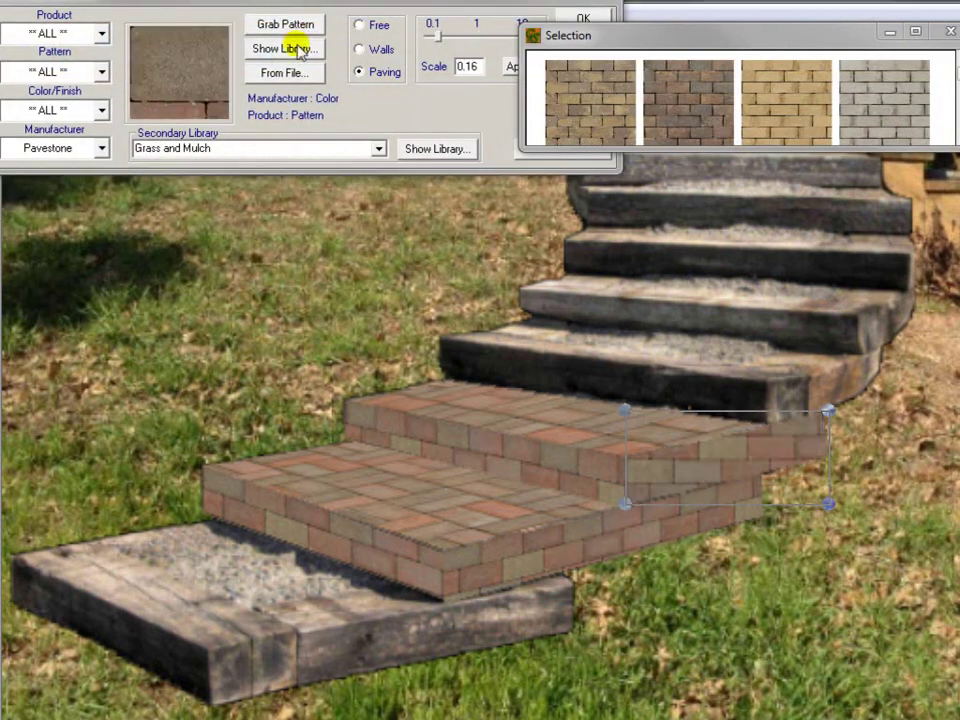
click(381, 52)
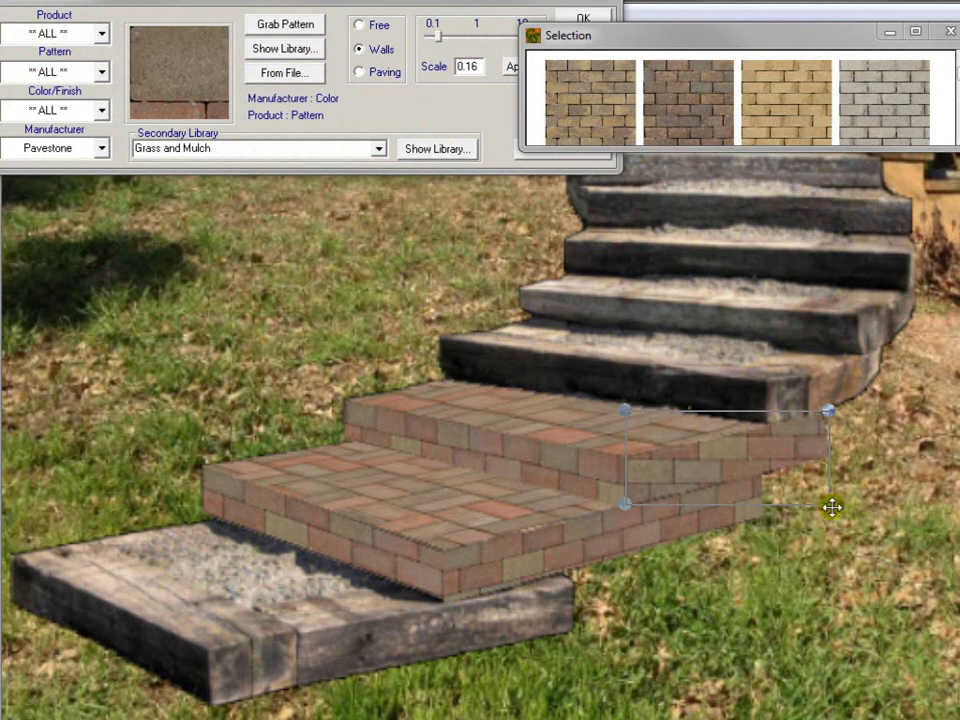
click(828, 460)
drag(625, 407, 621, 453)
drag(835, 458, 837, 455)
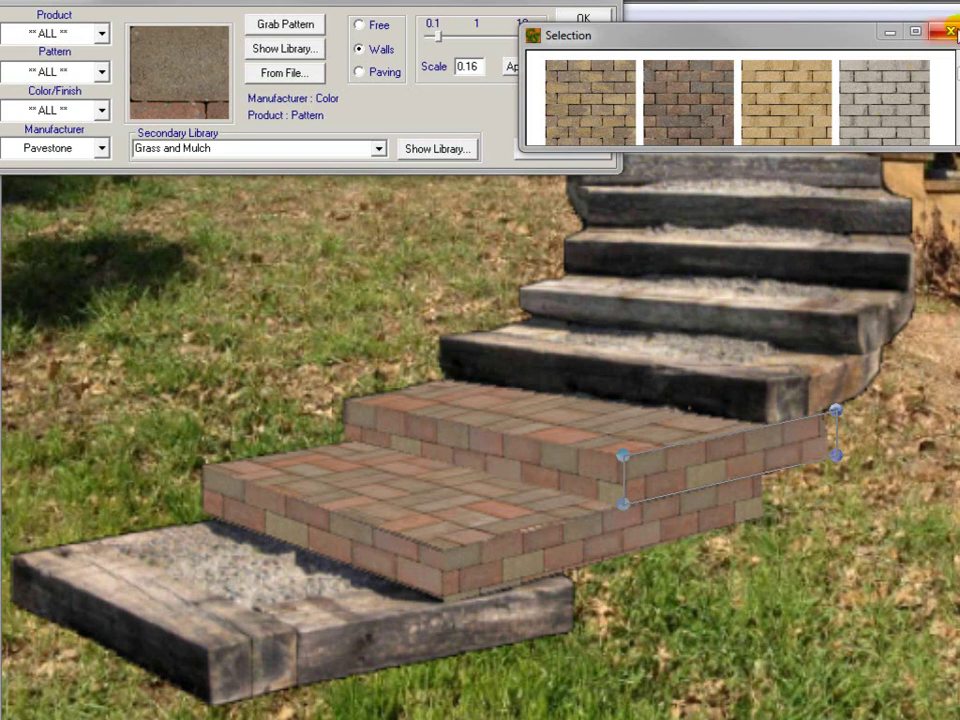
click(948, 31)
click(583, 17)
click(384, 295)
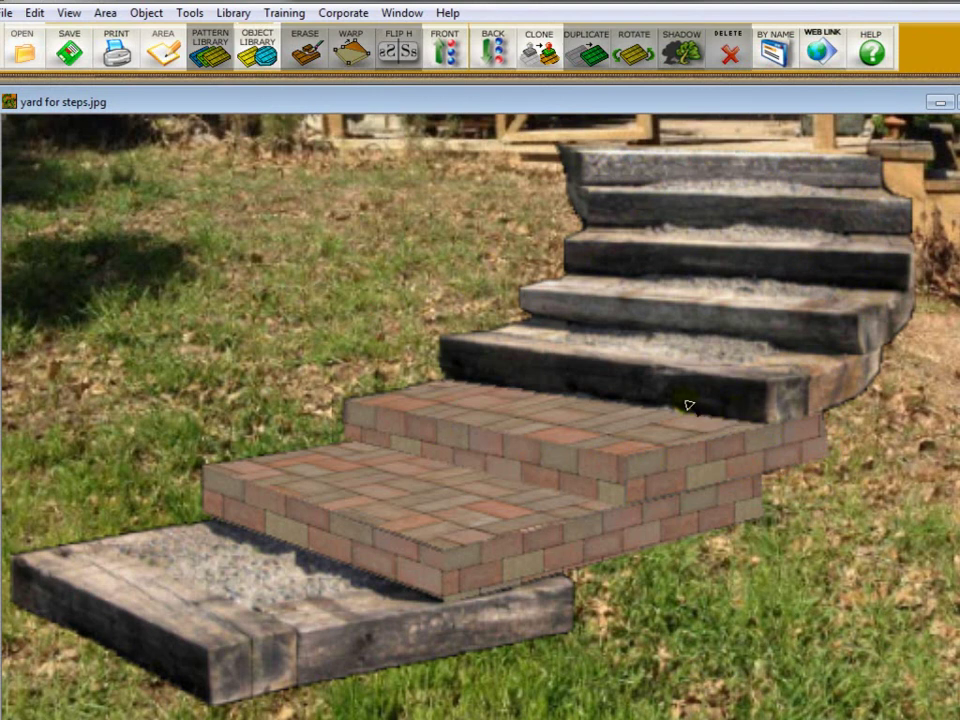
Duplicate the third-lowest stair's paved riser, turn the copy into a shadow, and place it over that riser.
click(462, 476)
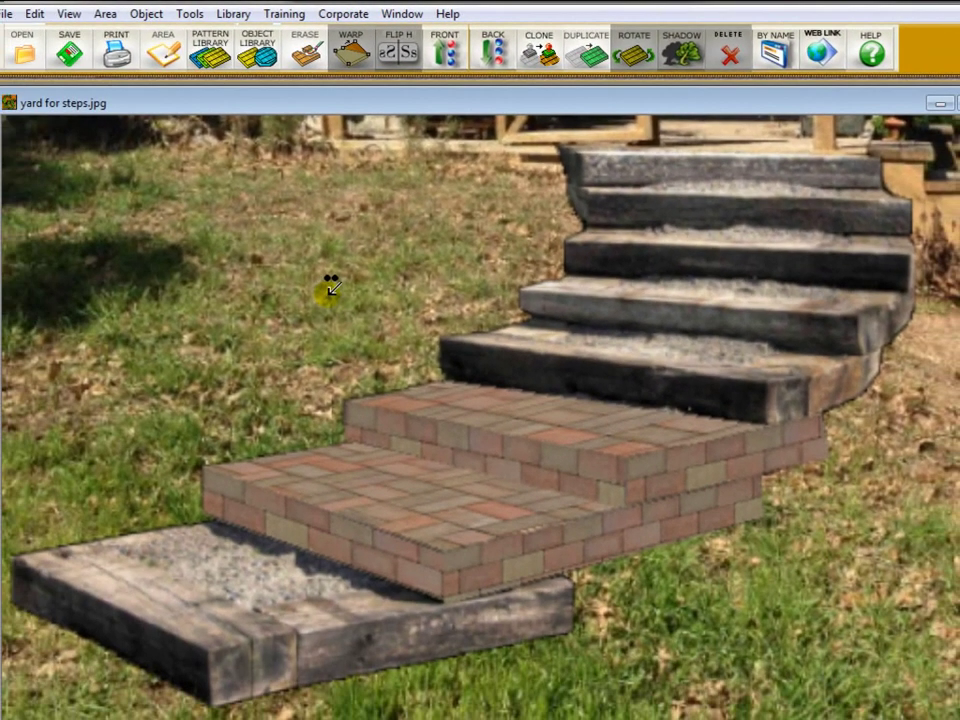
click(162, 418)
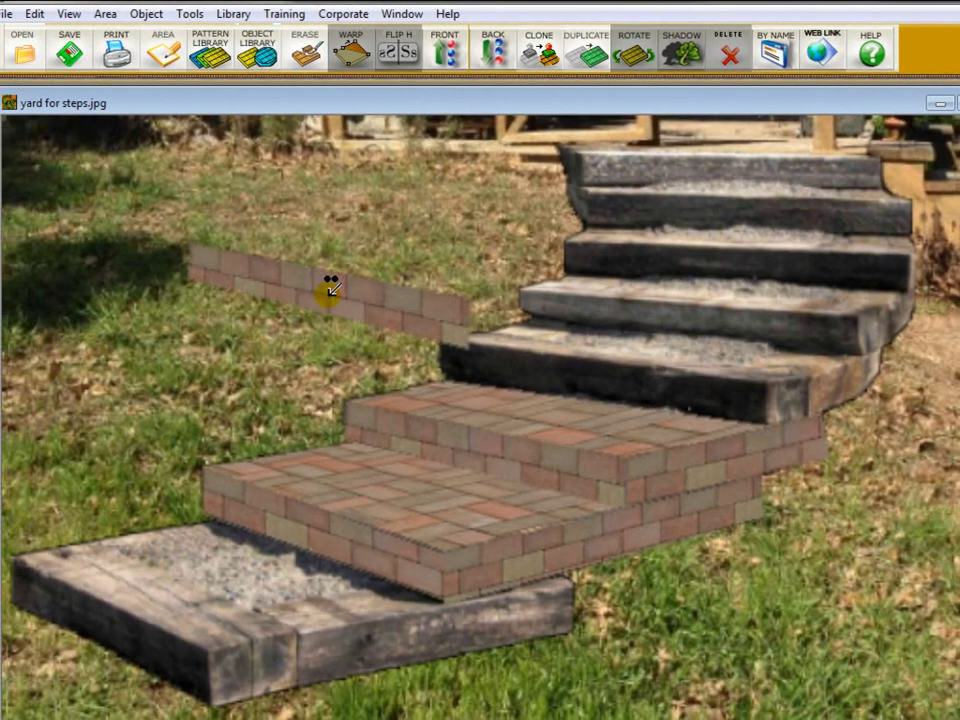
click(332, 298)
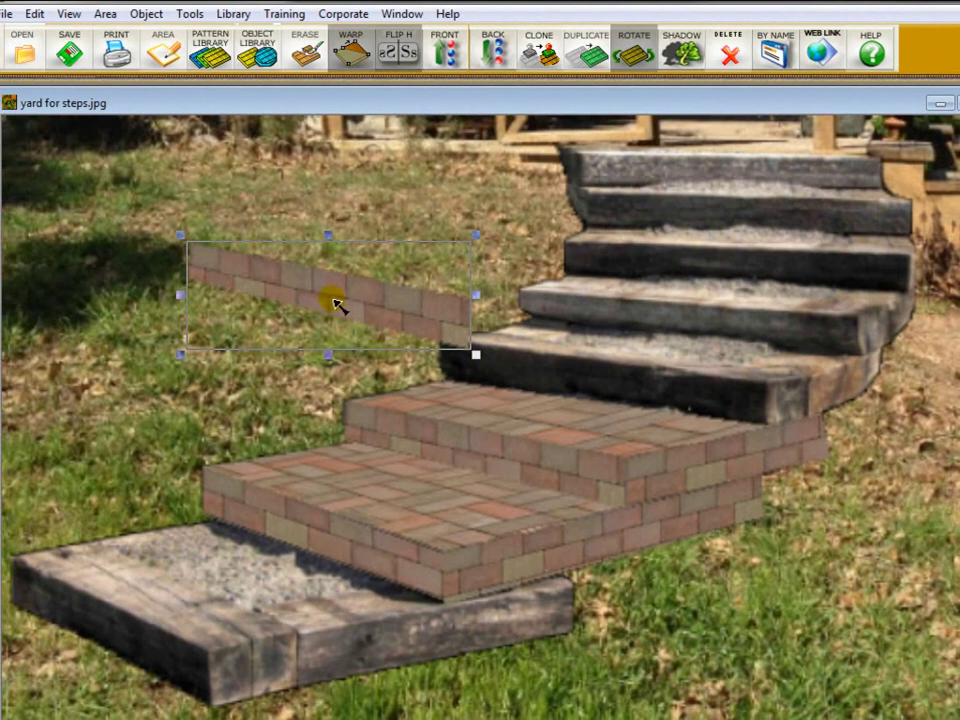
click(684, 50)
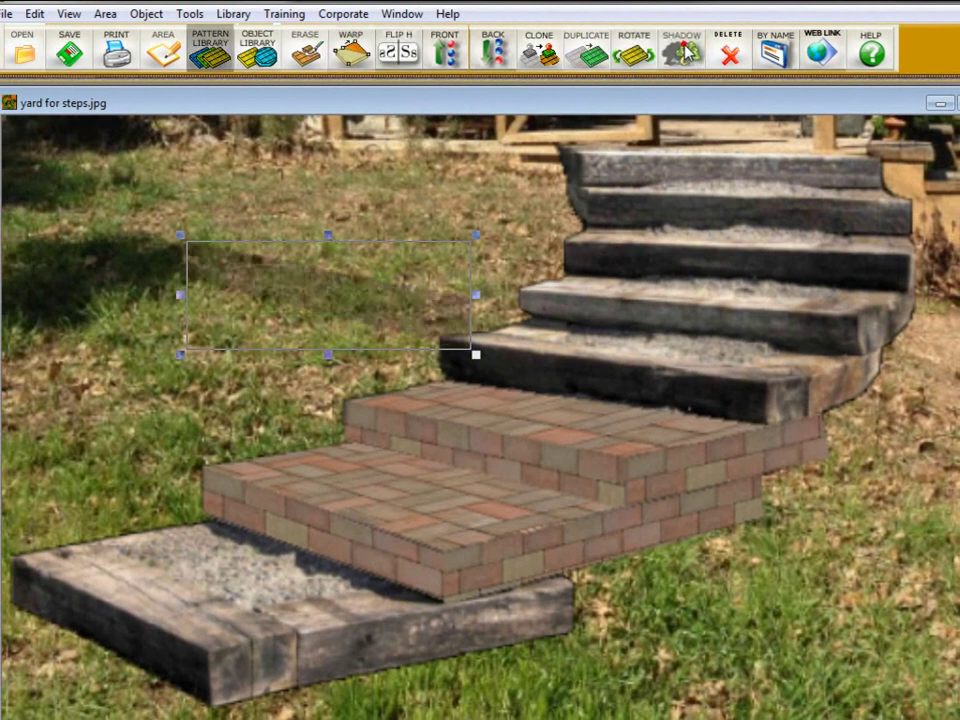
click(392, 289)
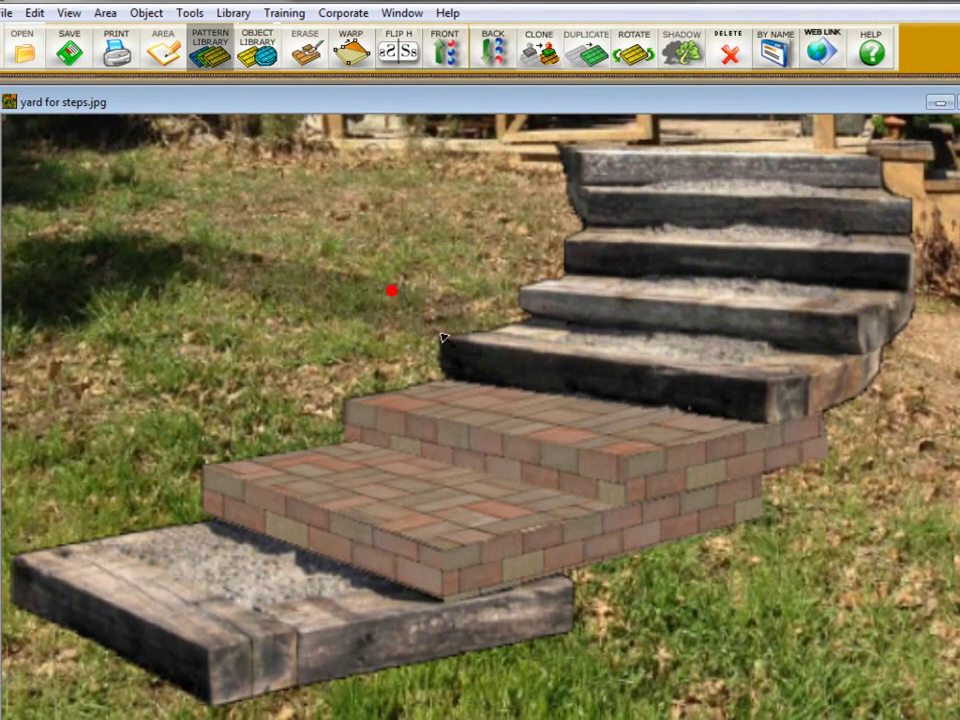
click(552, 447)
drag(553, 456, 552, 465)
click(256, 278)
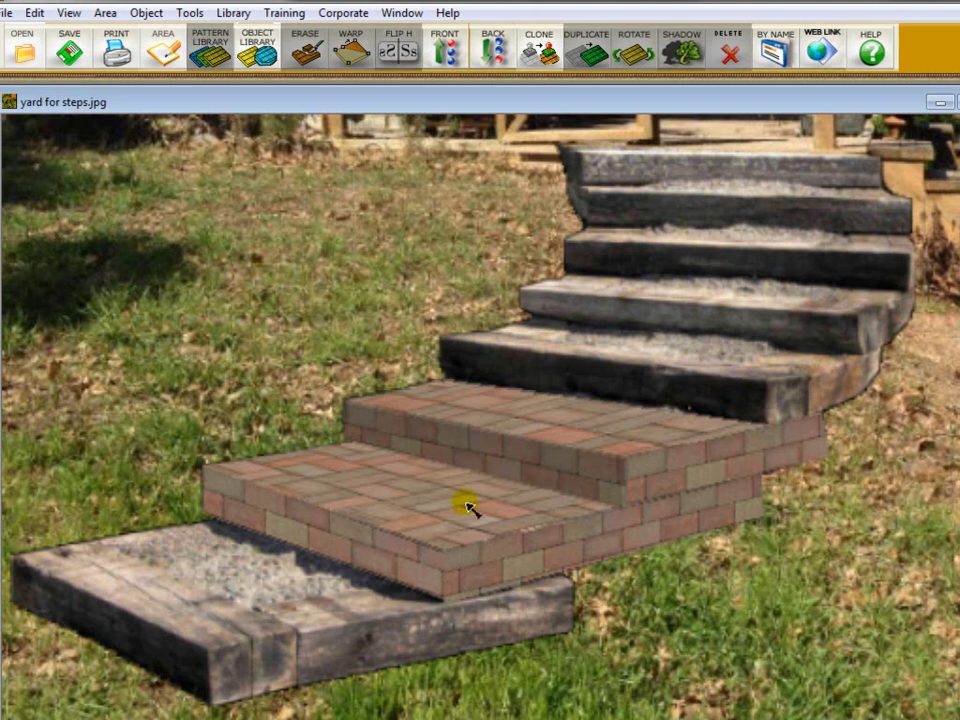
Duplicate the second-lowest stair's paved riser, turn the copy into a shadow, and place it over that riser.
click(357, 546)
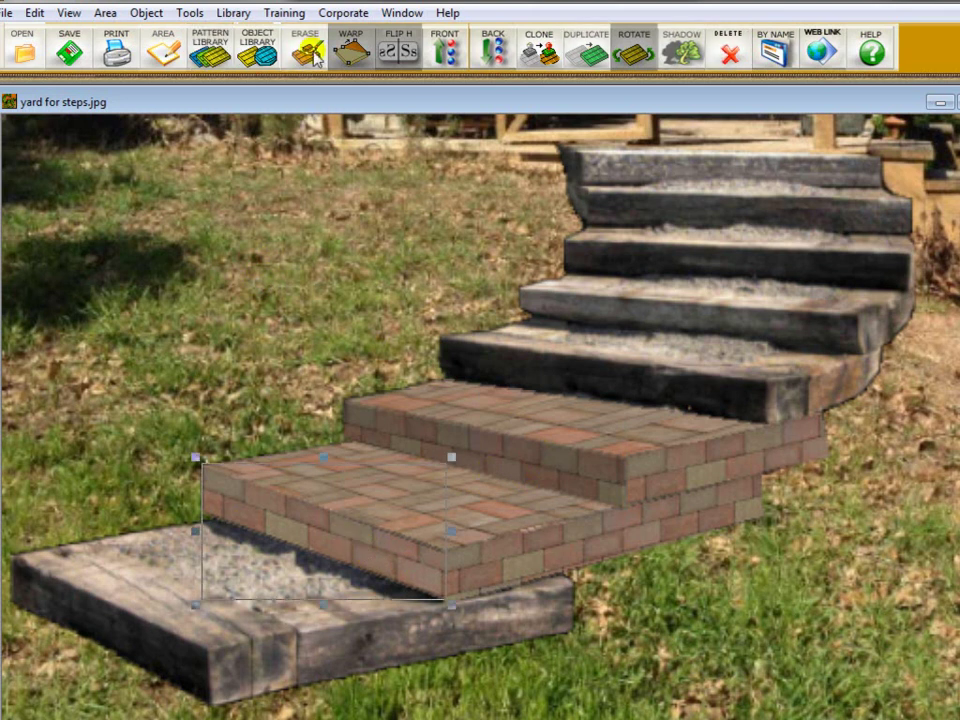
click(592, 55)
click(277, 283)
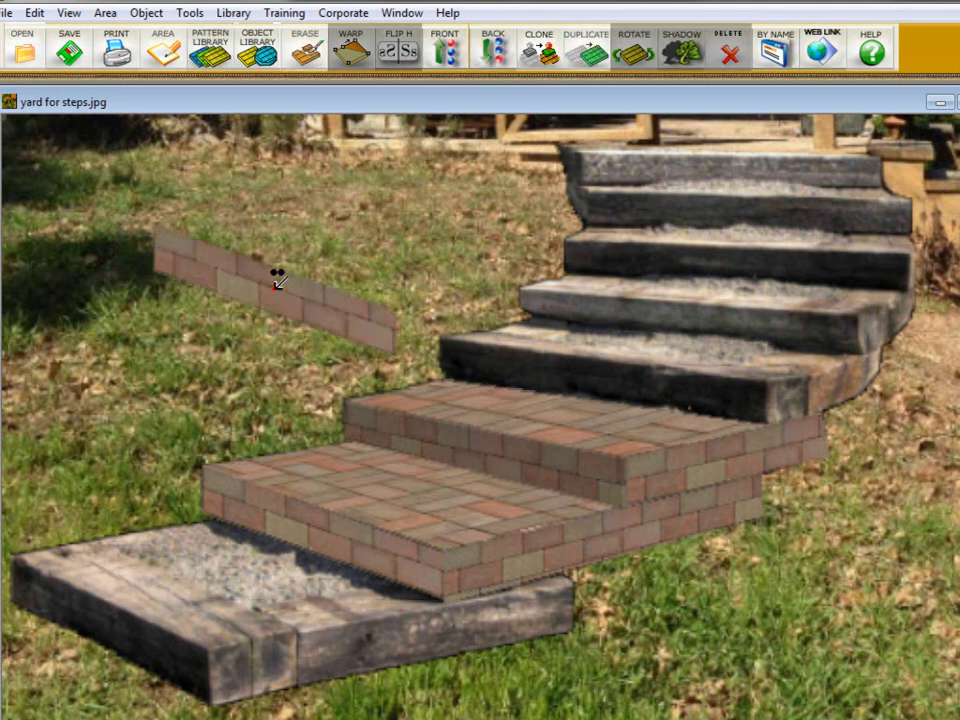
click(310, 305)
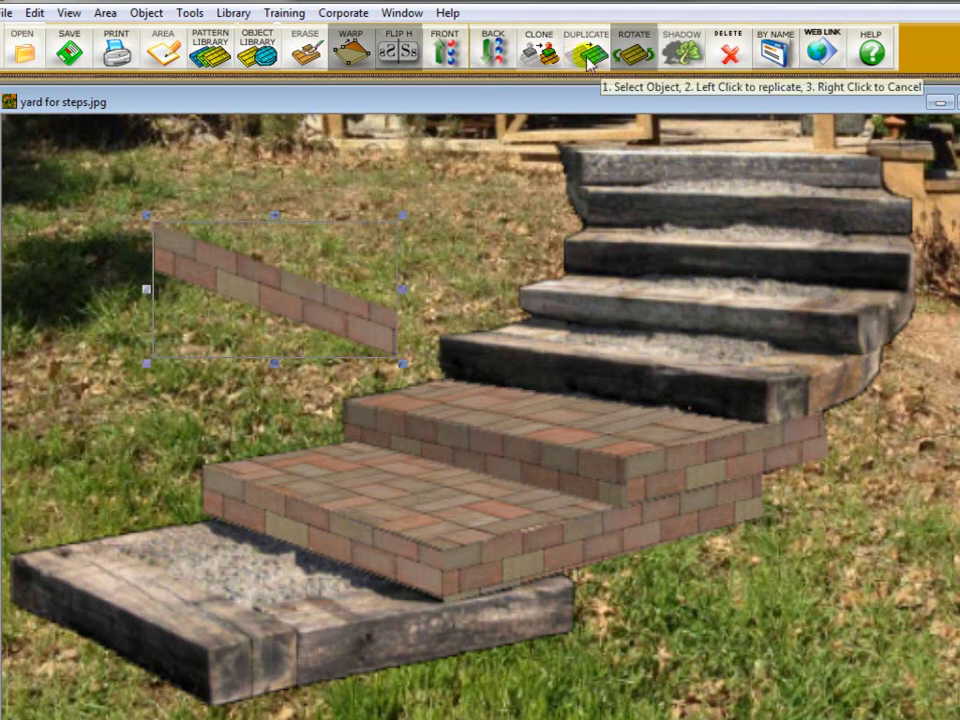
click(681, 50)
mouse_move(345, 355)
mouse_down()
mouse_move(332, 368)
mouse_move(368, 551)
mouse_move(348, 549)
mouse_move(357, 552)
mouse_up()
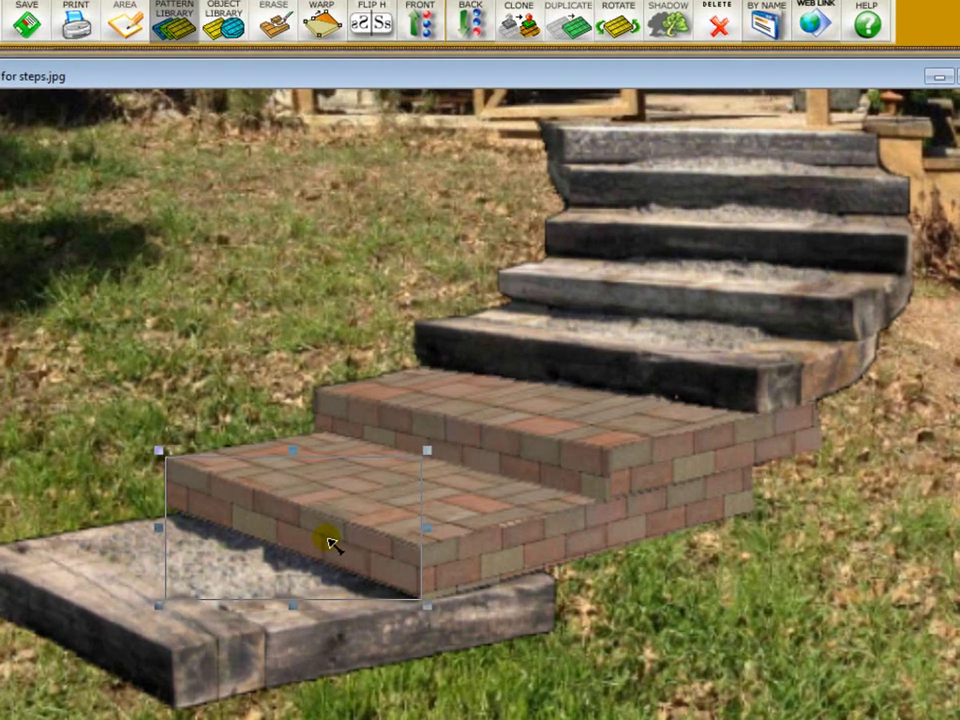
Set the transparency of the shadow on the second-lowest stair's riser to 44%.
double_click(355, 547)
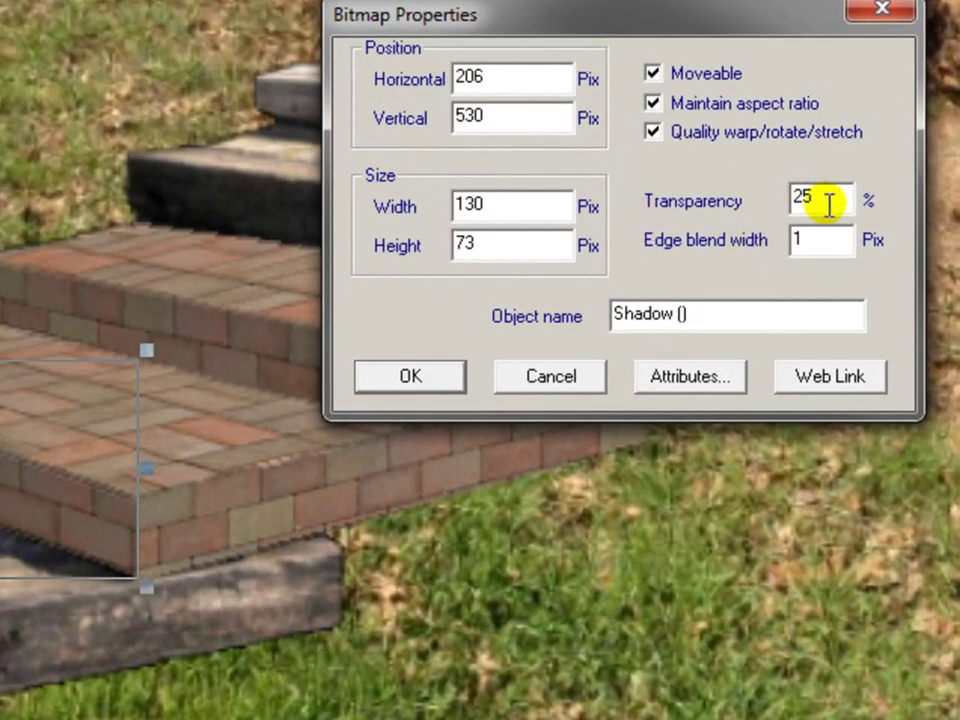
drag(829, 205, 795, 210)
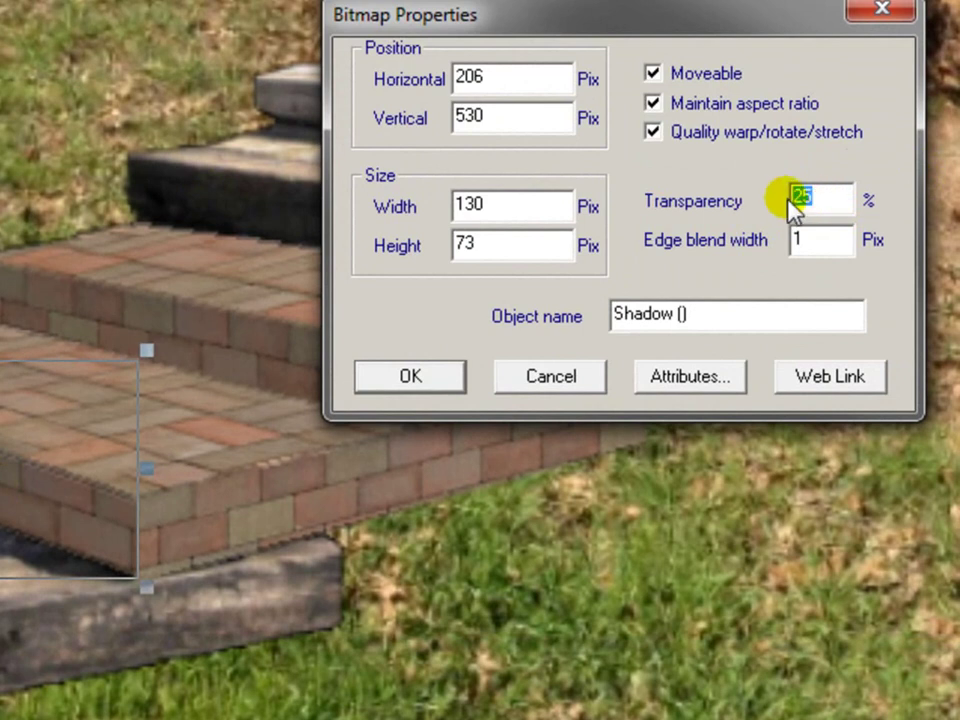
text(44)
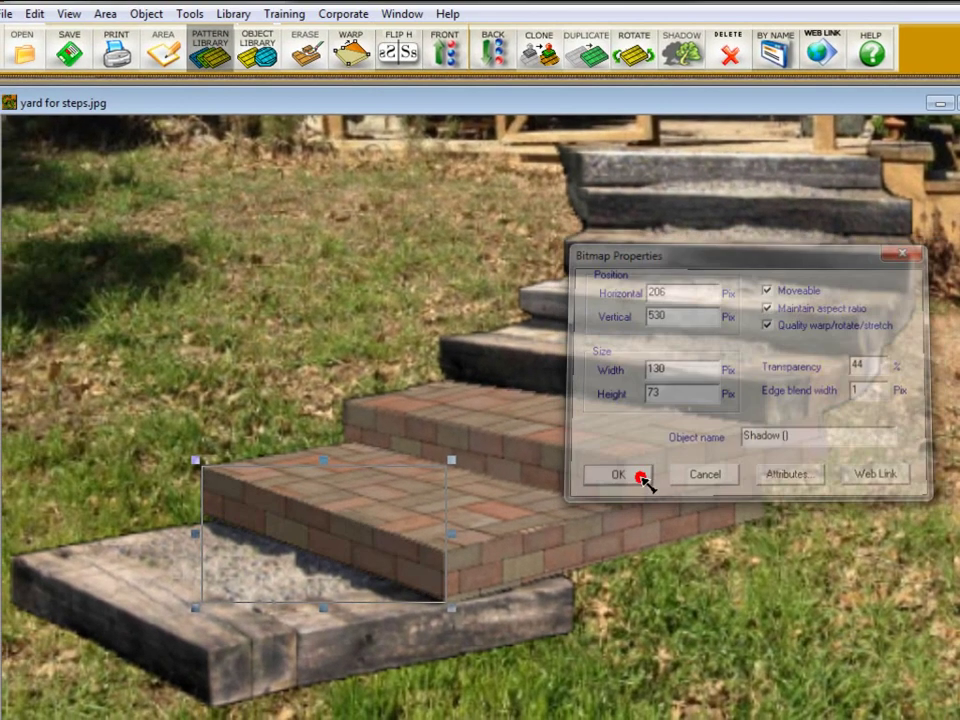
click(555, 436)
click(99, 235)
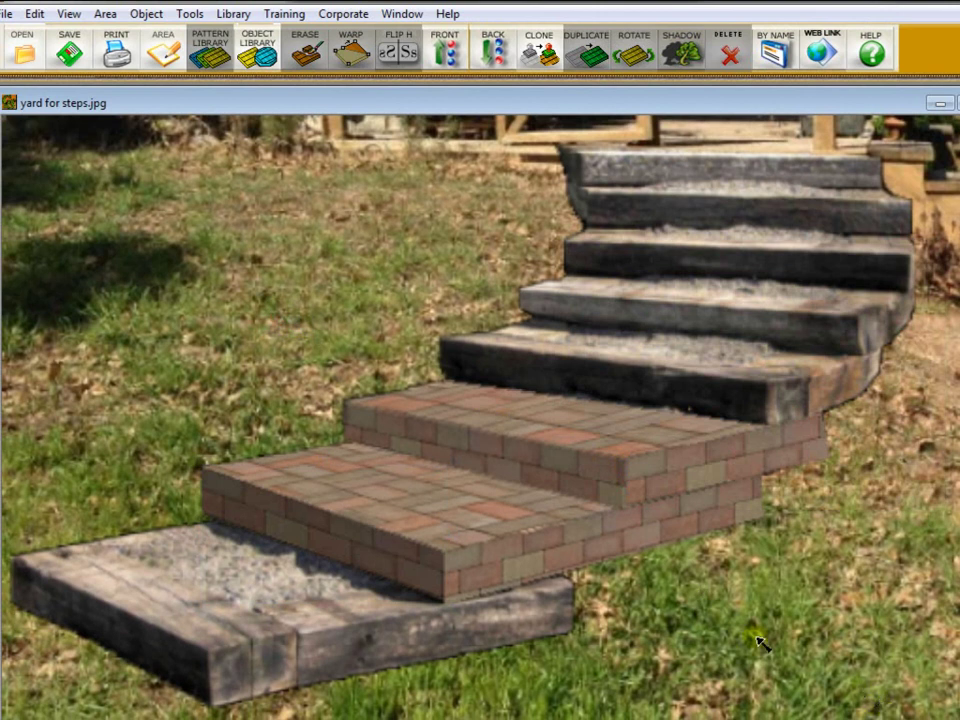
Duplicate the second-lowest stair's paved side face, turn the copy into a shadow, and place it over that face.
click(654, 540)
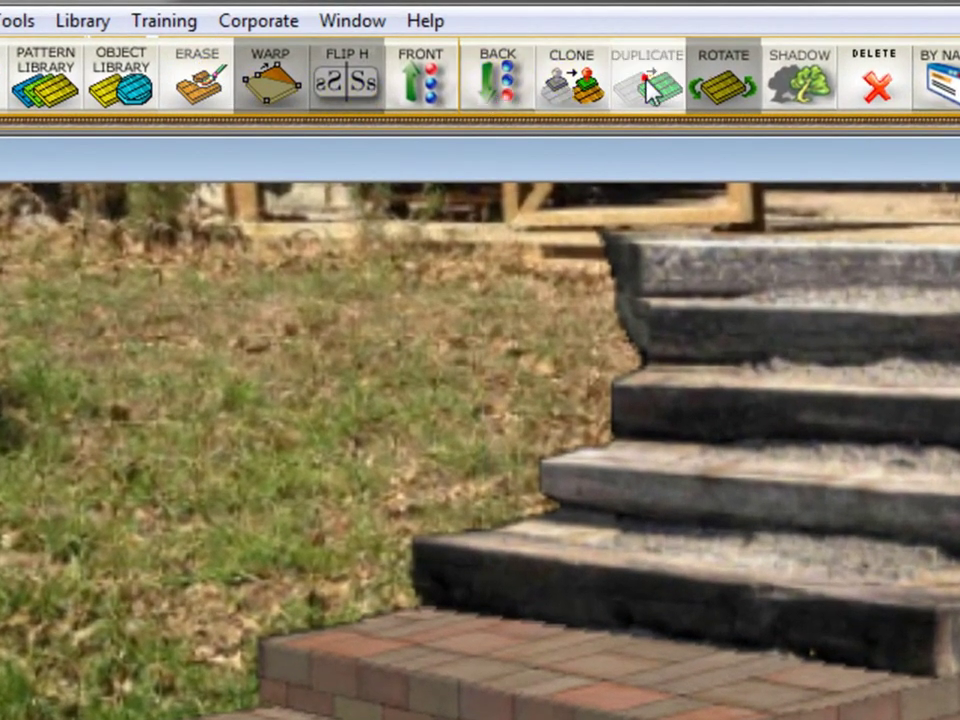
click(645, 80)
click(146, 484)
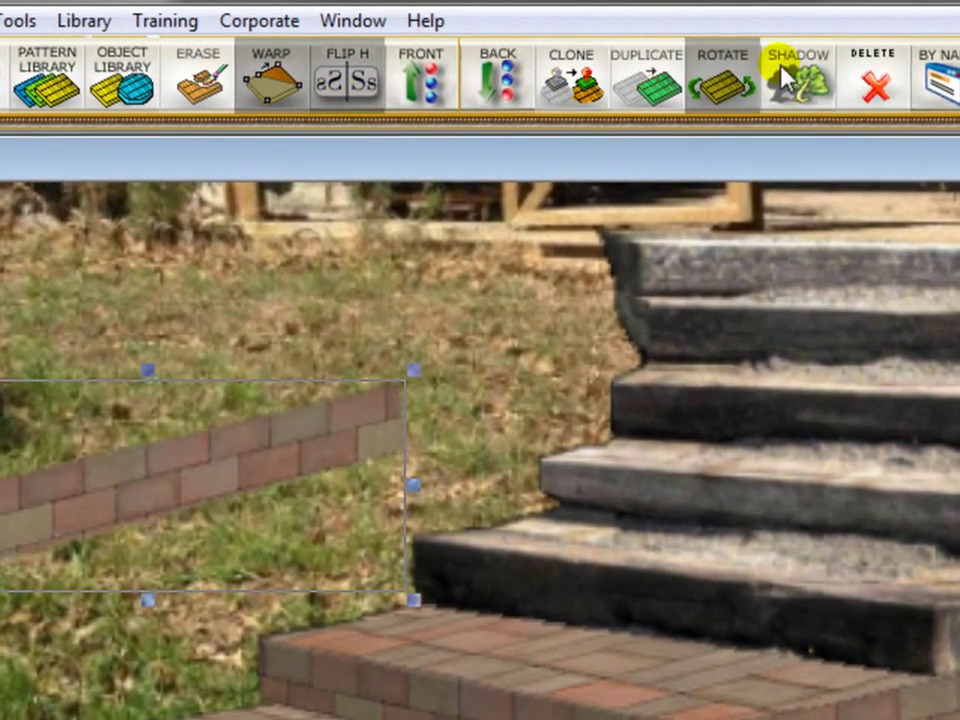
click(740, 82)
click(187, 457)
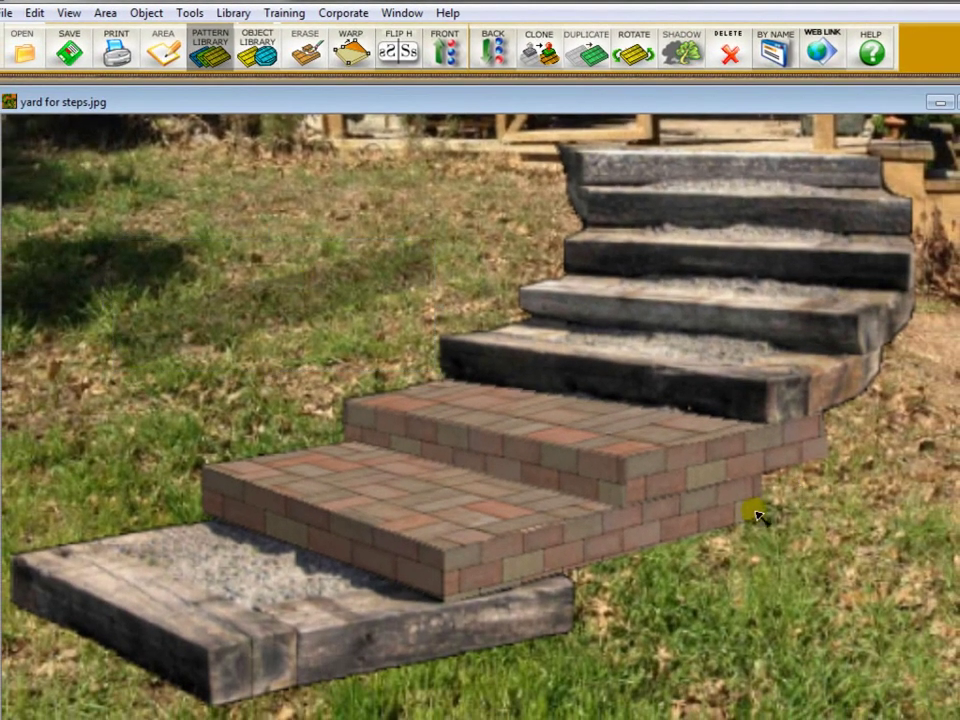
click(632, 523)
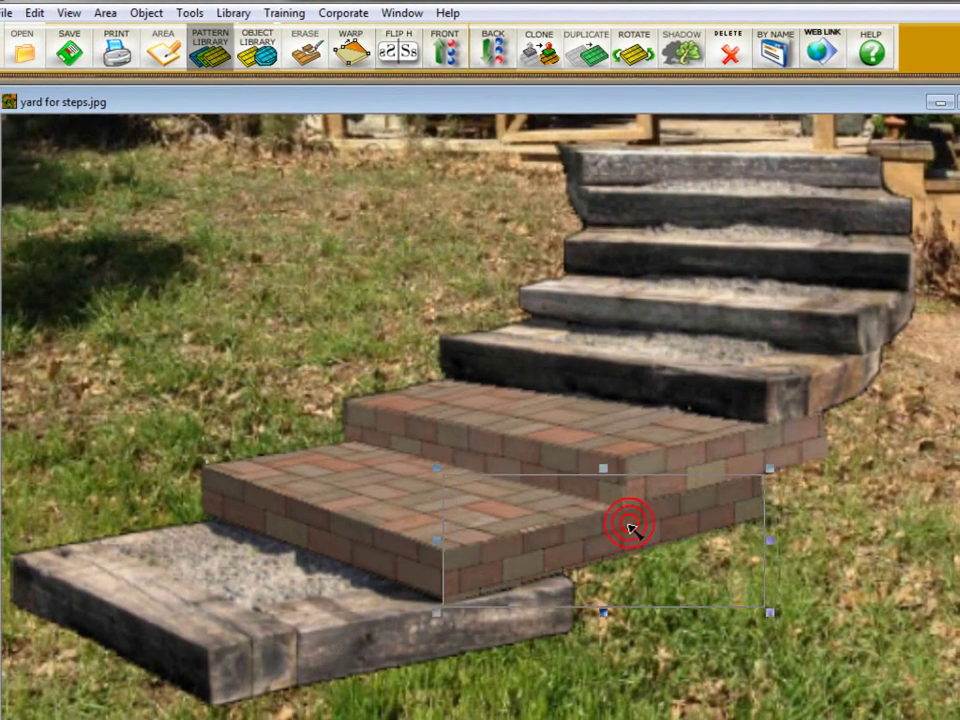
Duplicate the third-lowest stair's paved side face, turn the copy into a shadow, and align it over that face.
click(797, 447)
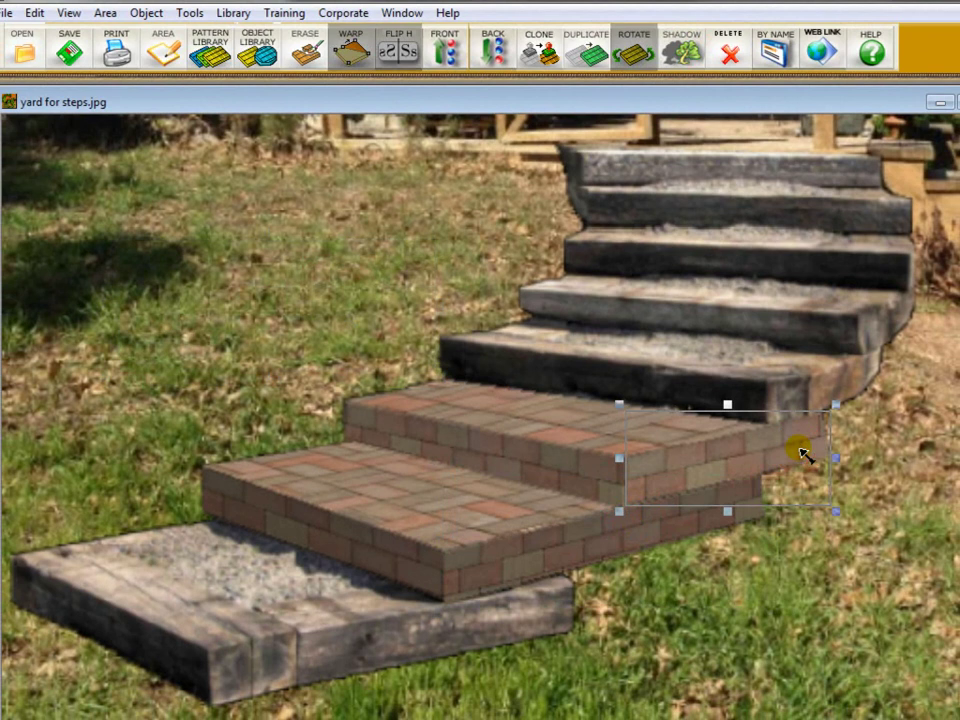
click(590, 45)
click(389, 231)
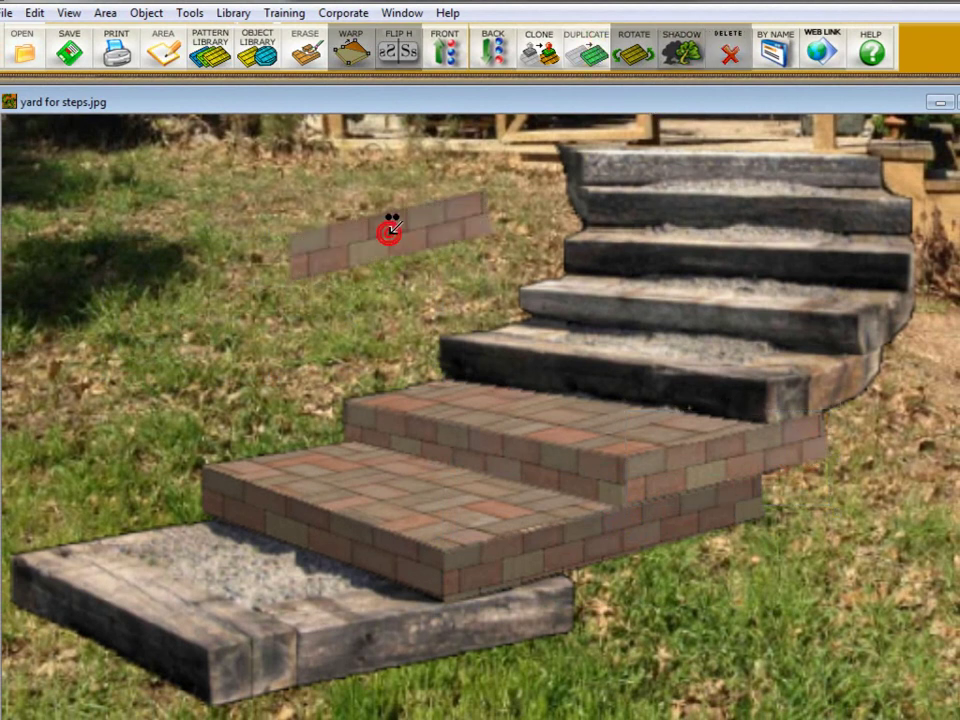
drag(390, 232, 360, 253)
key(Return)
click(680, 42)
drag(414, 213, 753, 456)
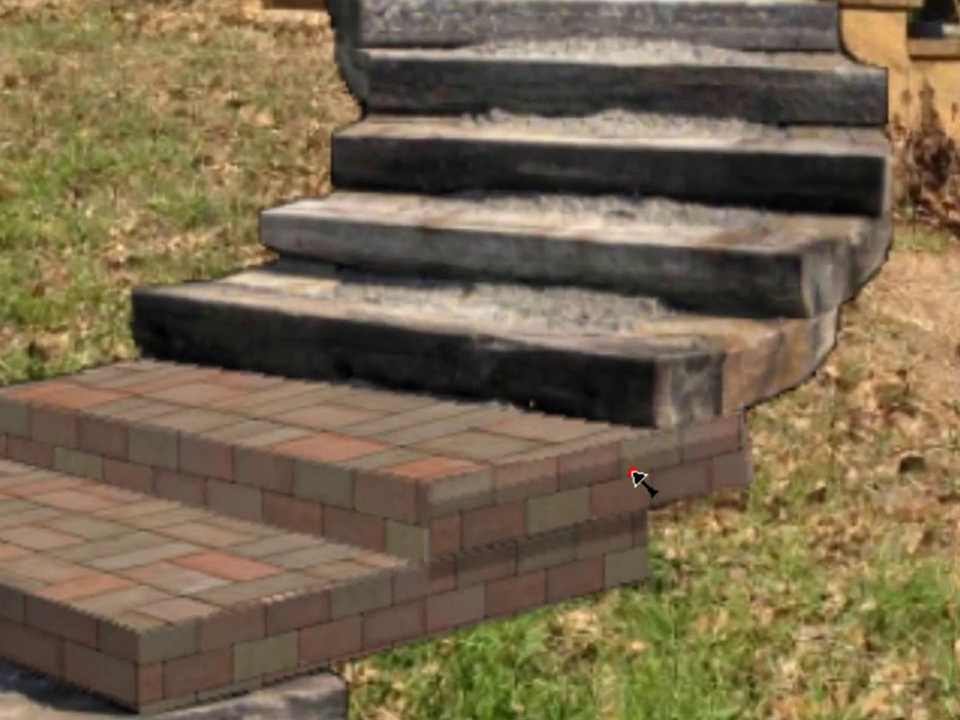
drag(634, 473, 632, 461)
click(634, 467)
click(782, 463)
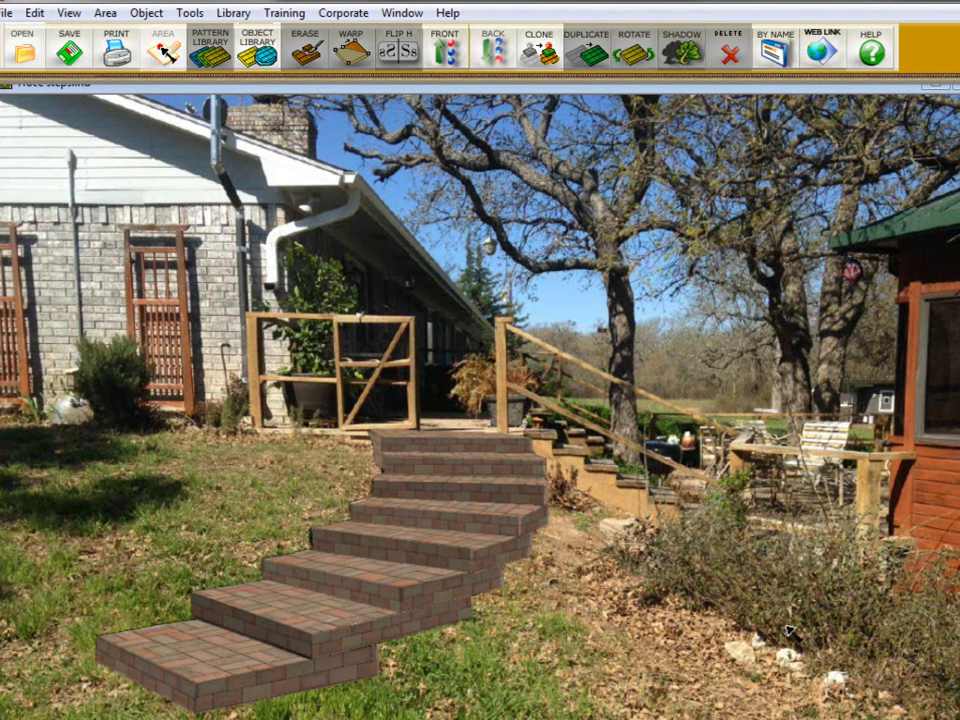
Define a lawn area from the house base past the stairs and along the shrub bed to the photo's lower edge.
click(122, 44)
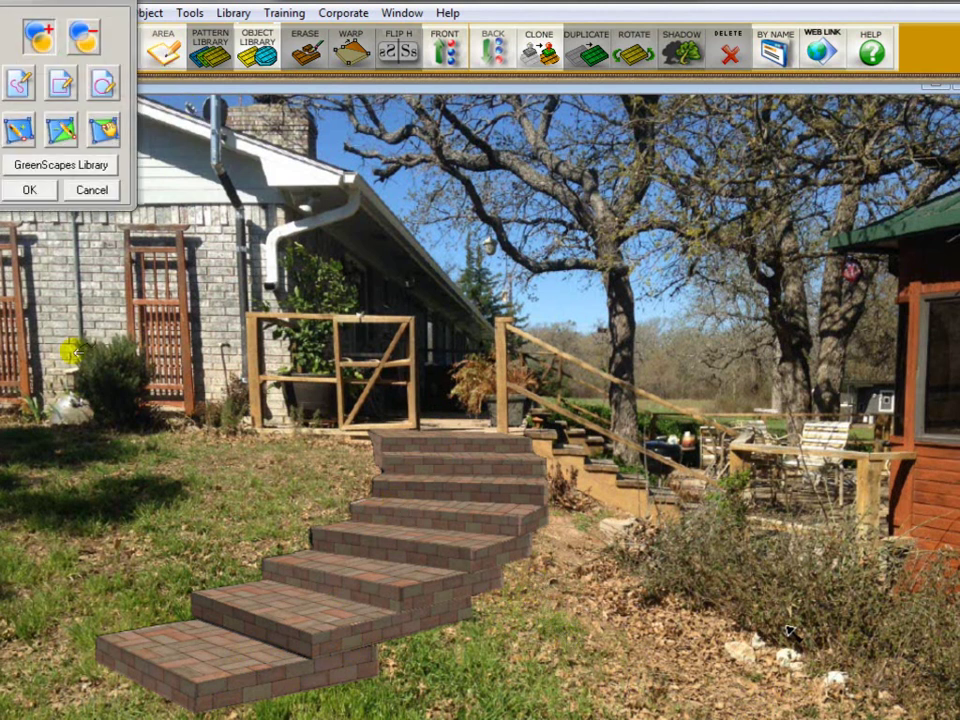
click(333, 440)
click(386, 477)
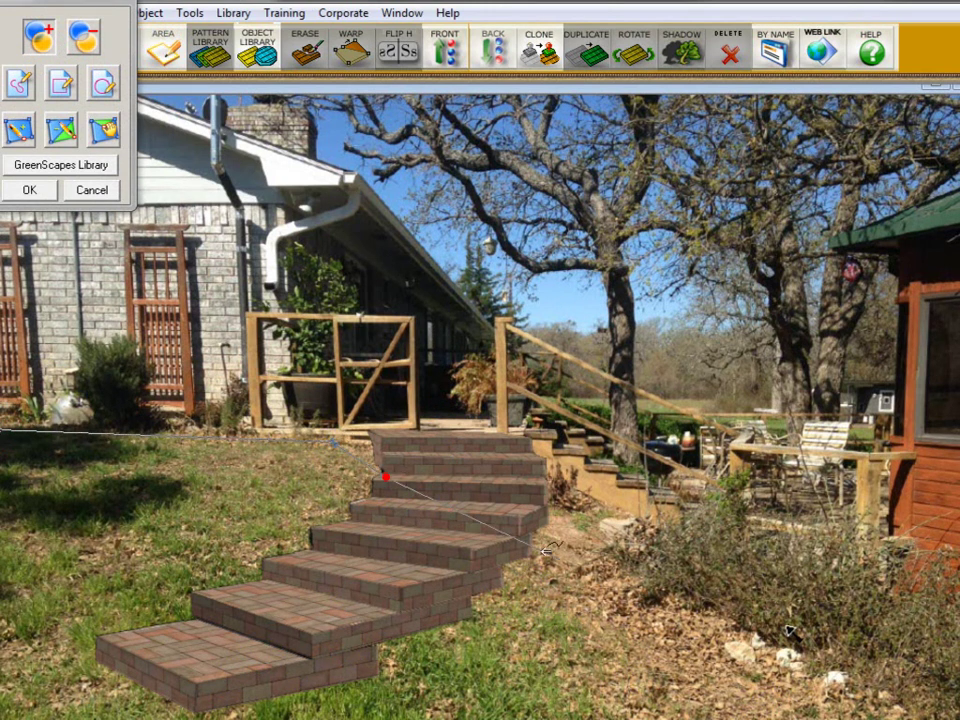
click(598, 576)
click(858, 717)
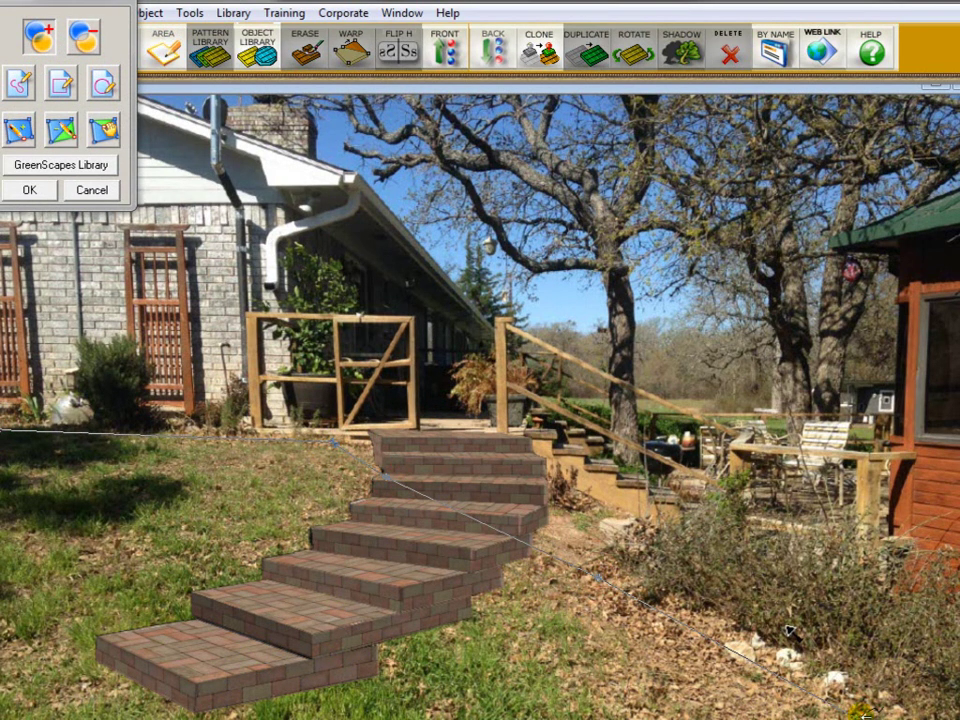
scroll(836, 686, down, 1)
click(681, 581)
click(237, 584)
click(231, 424)
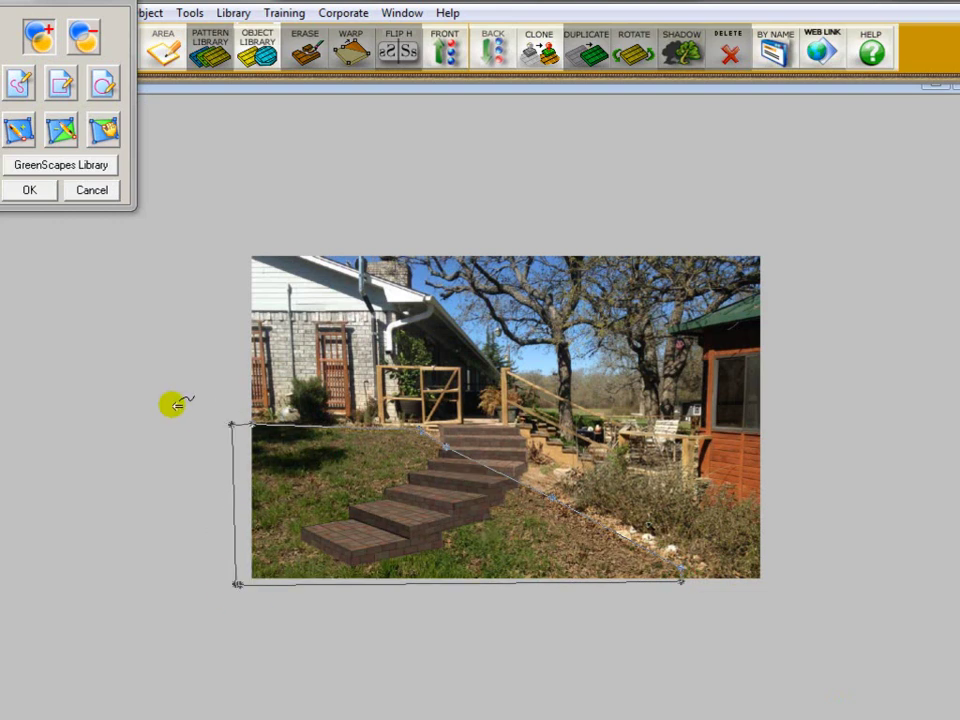
scroll(260, 390, up, 1)
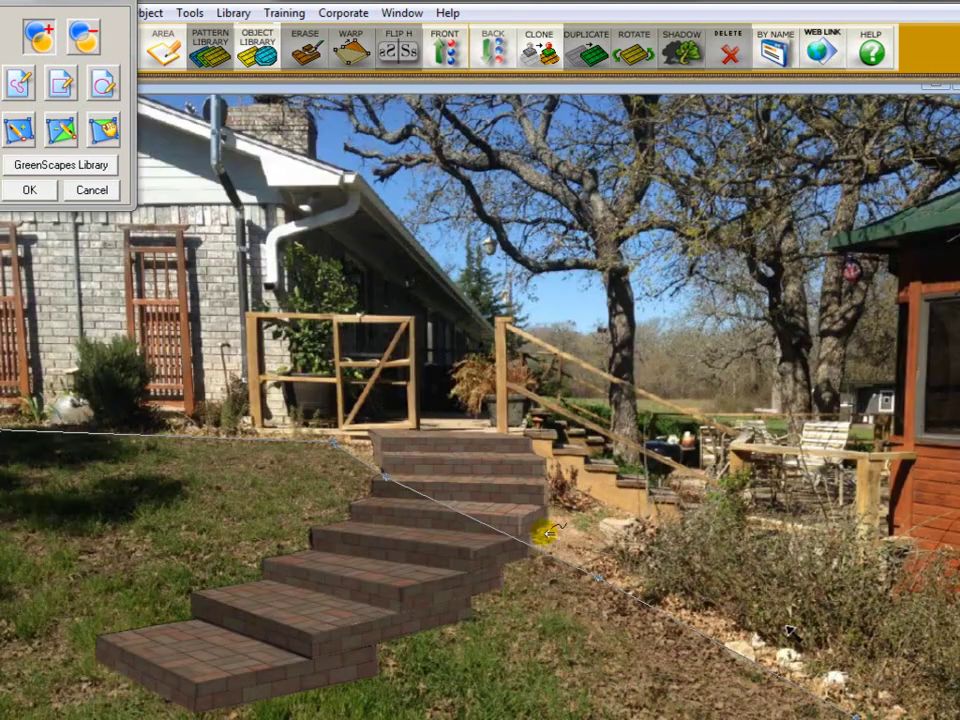
Fill the lawn area with a green grass pattern from the Grass and Mulch library.
click(32, 166)
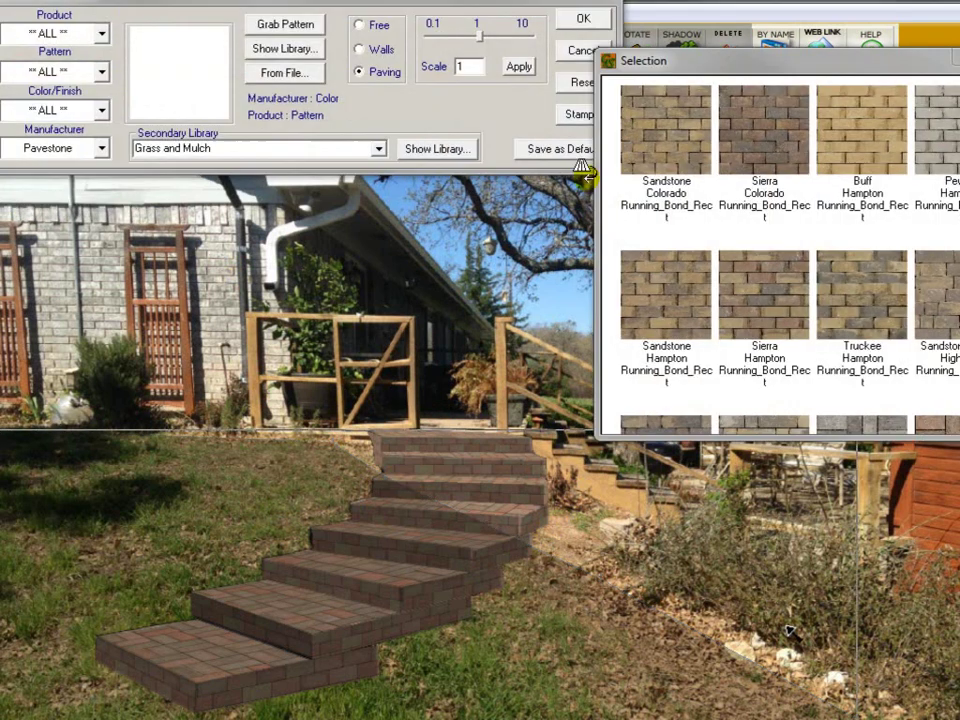
click(407, 150)
click(860, 162)
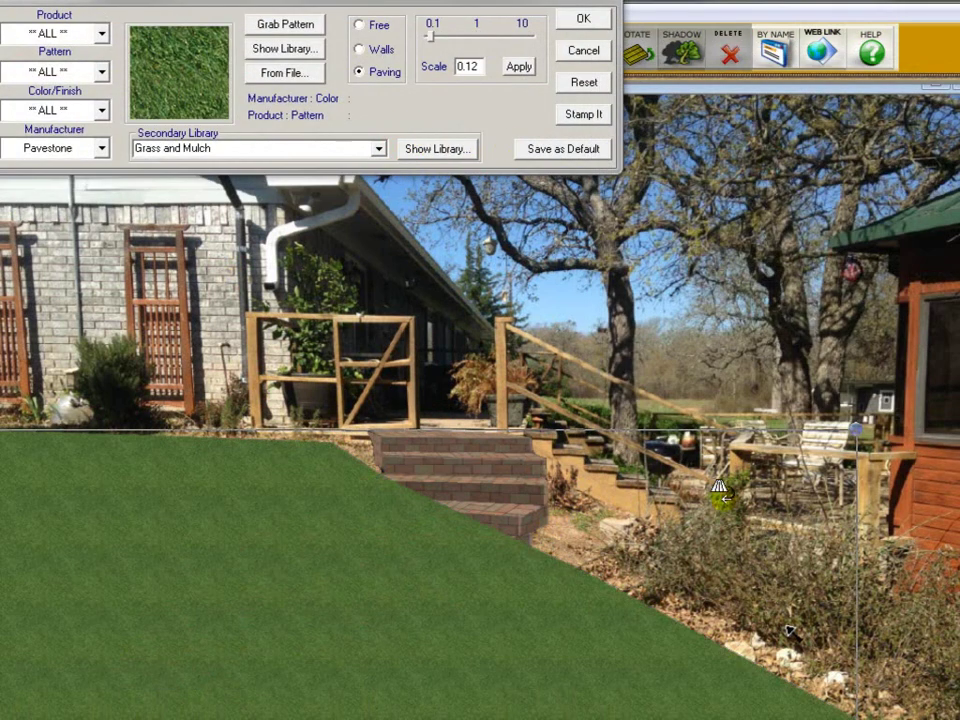
Narrow the grass pattern's perspective toward the house, set its scale to 0.25, and apply it with the lawn behind the stairs.
click(460, 380)
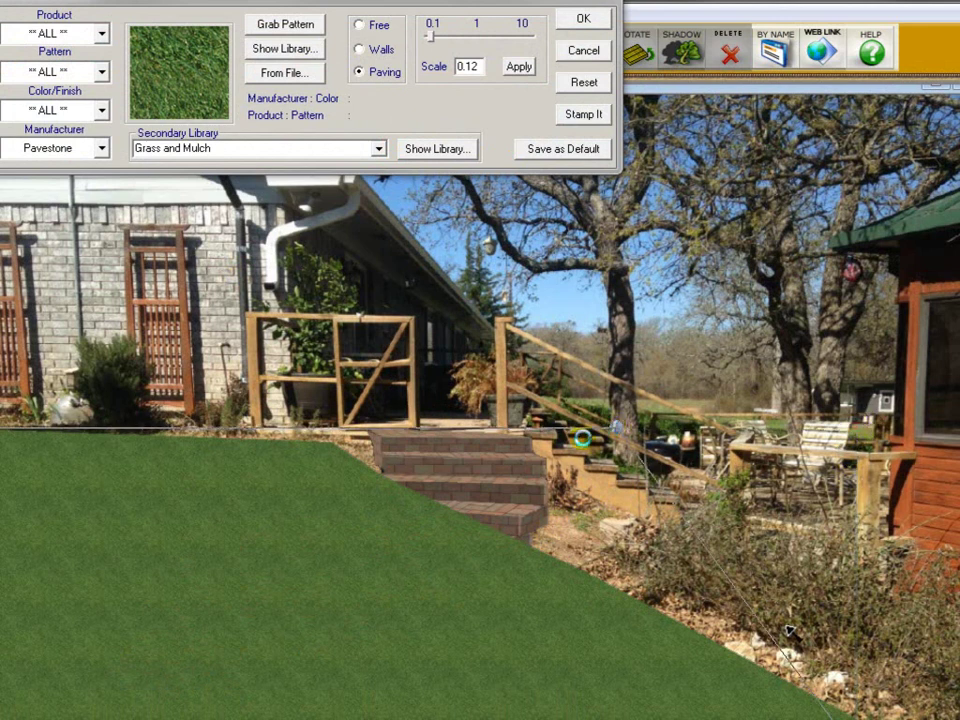
scroll(476, 508, down, 2)
drag(231, 422, 316, 421)
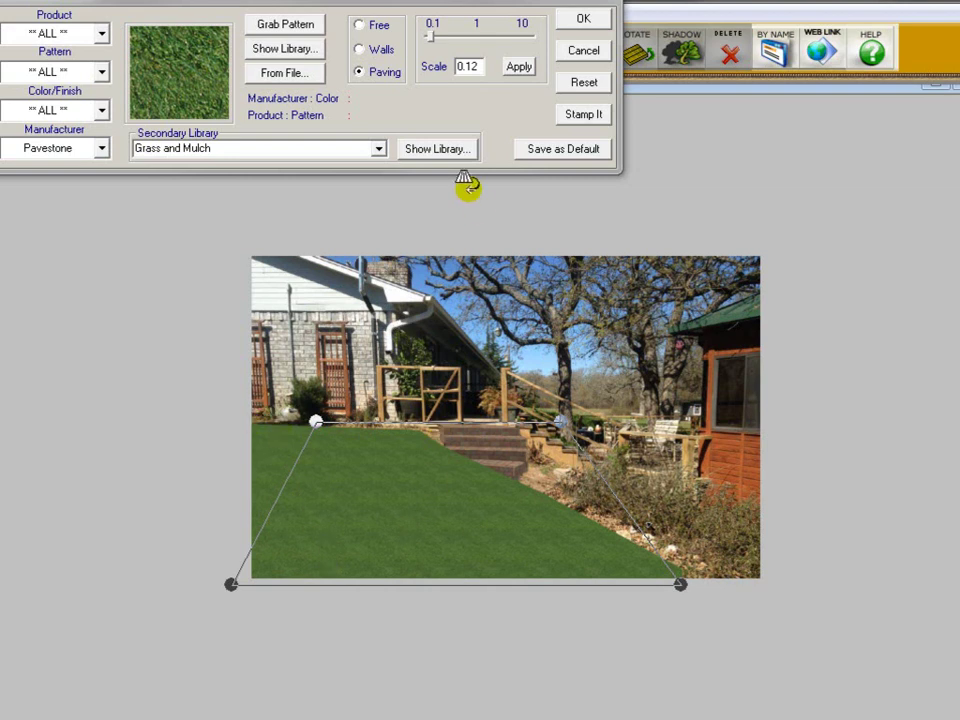
mouse_move(431, 38)
mouse_down()
mouse_move(459, 36)
mouse_move(450, 36)
mouse_up()
click(575, 18)
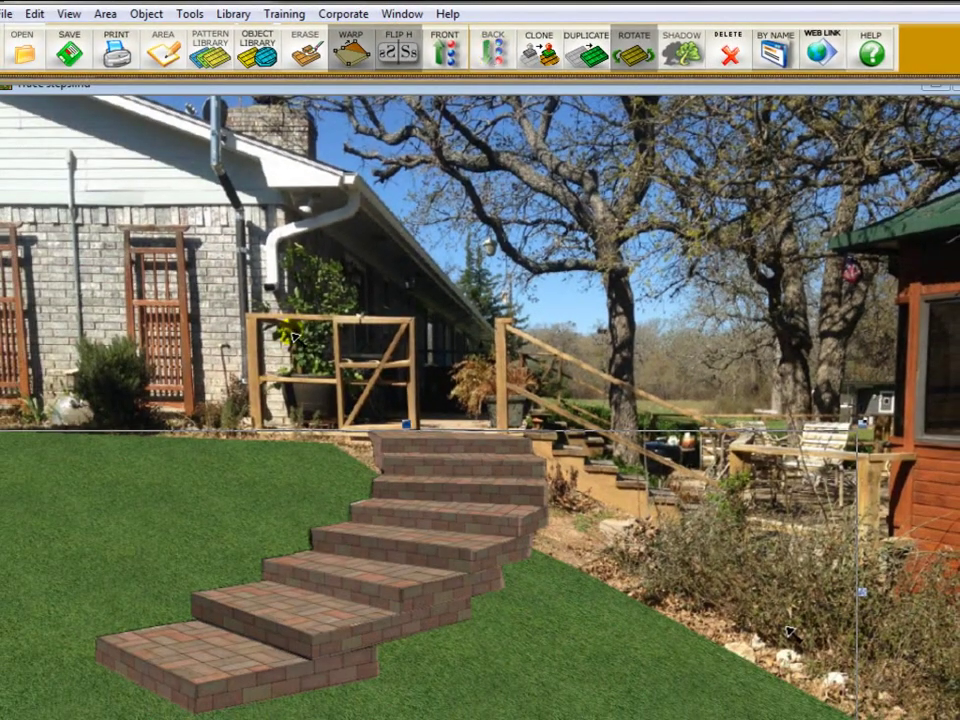
click(10, 523)
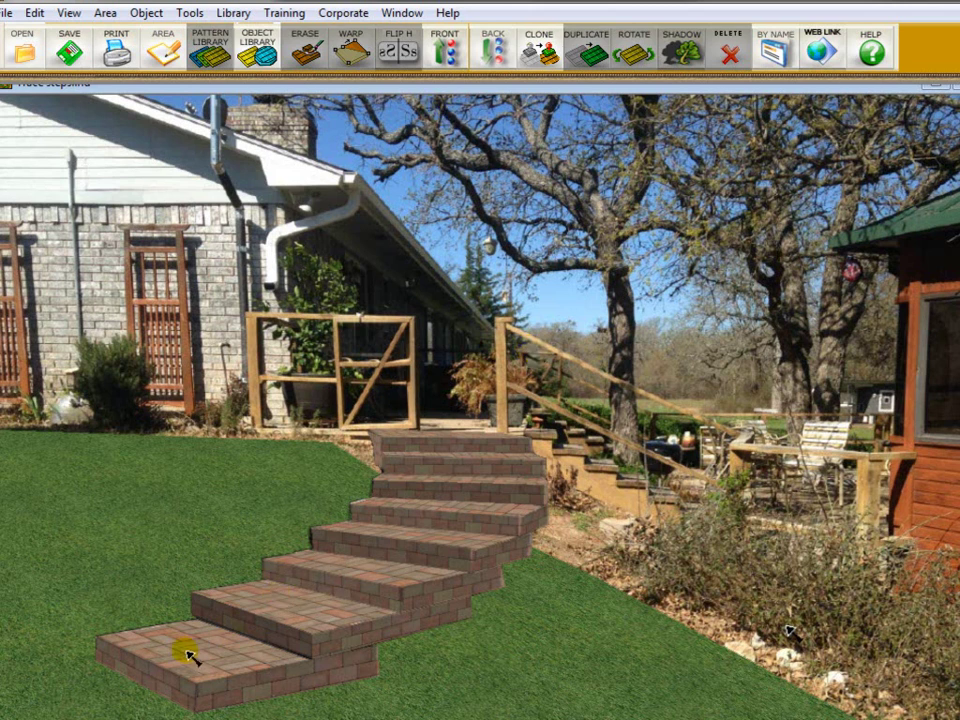
Select all the stair treads together and view the area commands available for grouping them.
drag(208, 645, 376, 570)
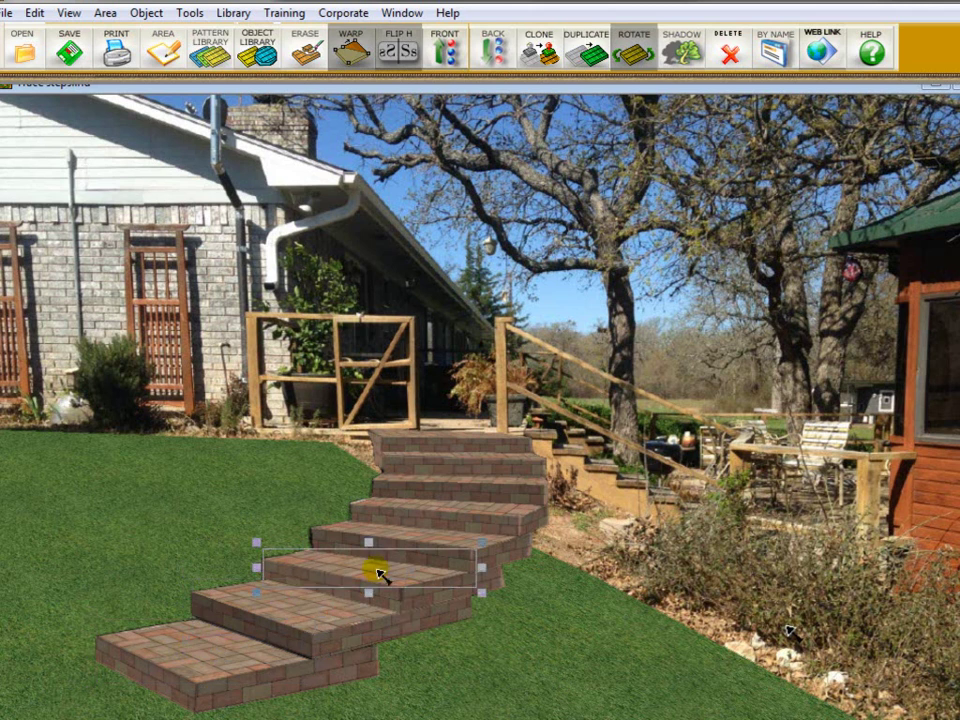
drag(378, 575, 378, 575)
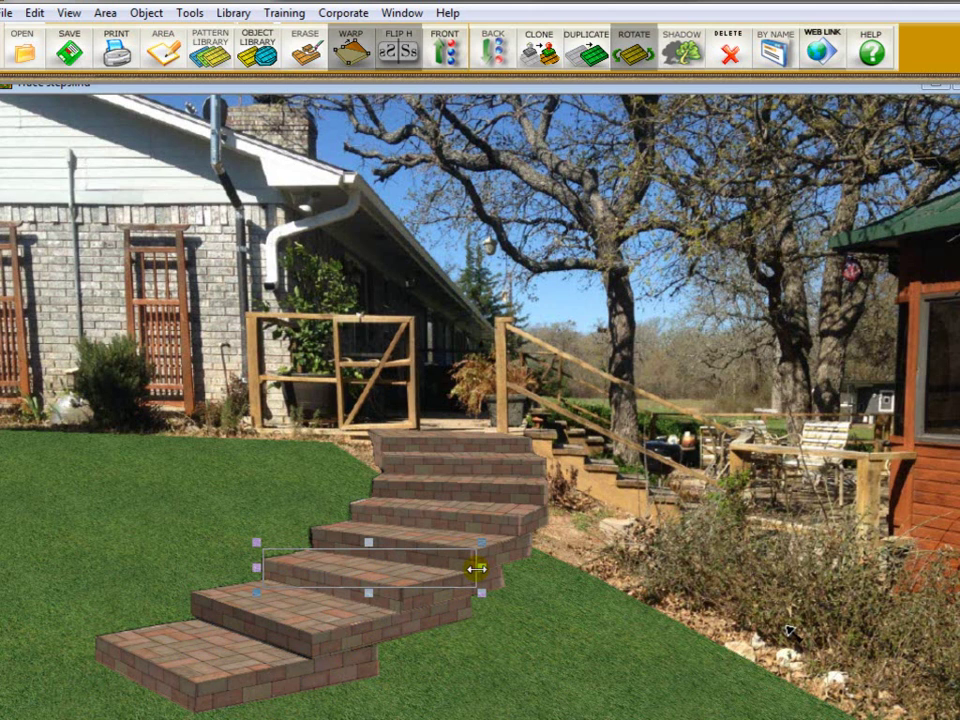
shift+click(296, 604)
shift+click(210, 643)
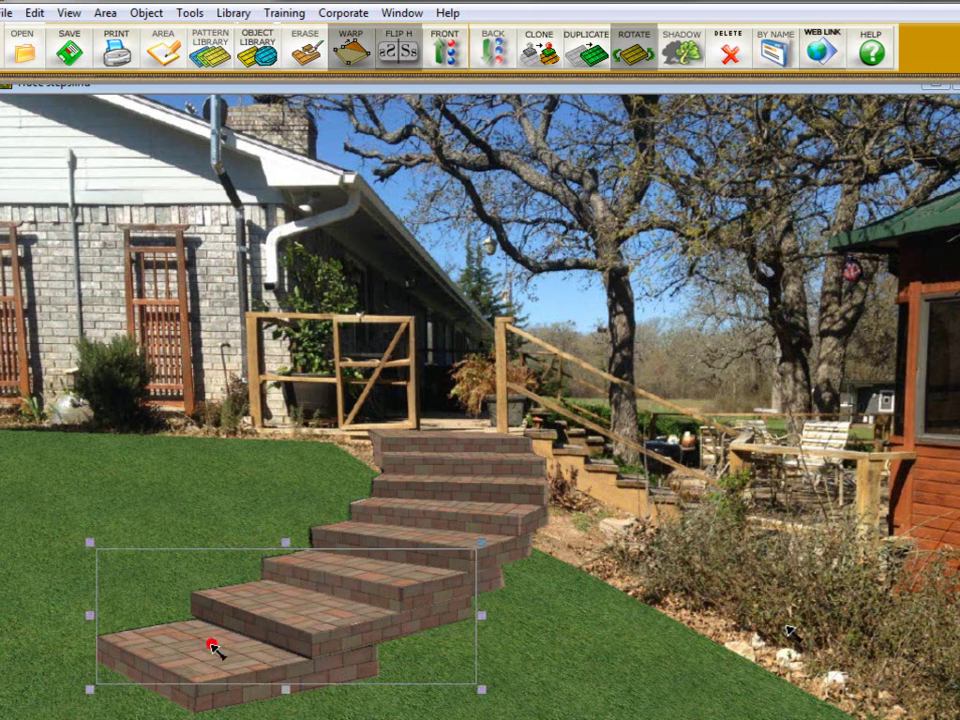
shift+click(401, 536)
shift+click(429, 506)
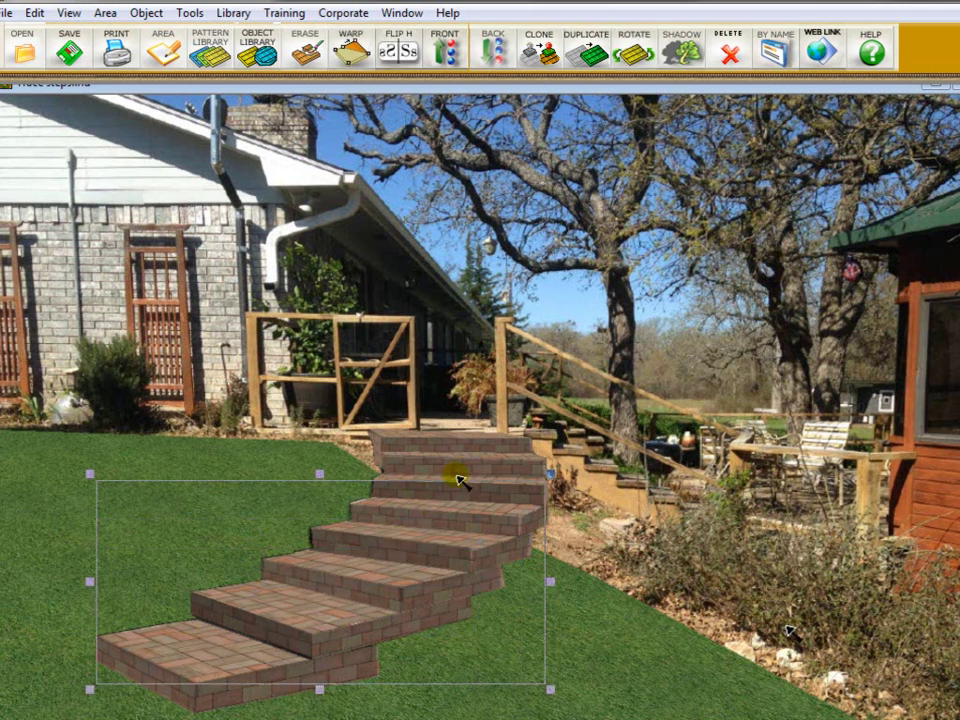
shift+click(454, 474)
shift+click(454, 452)
shift+click(452, 441)
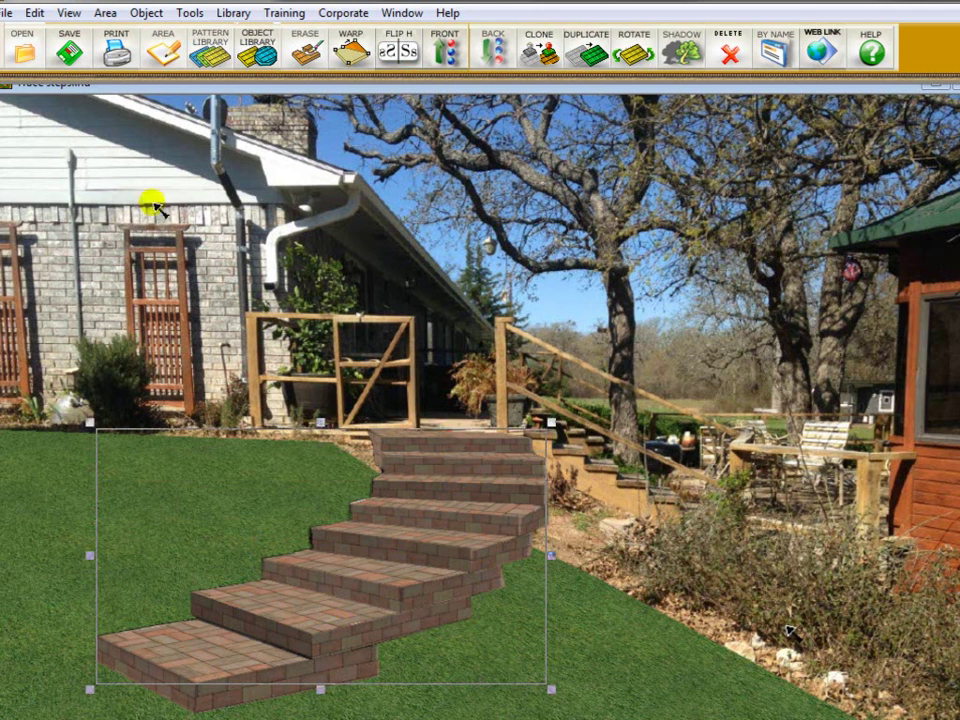
click(102, 13)
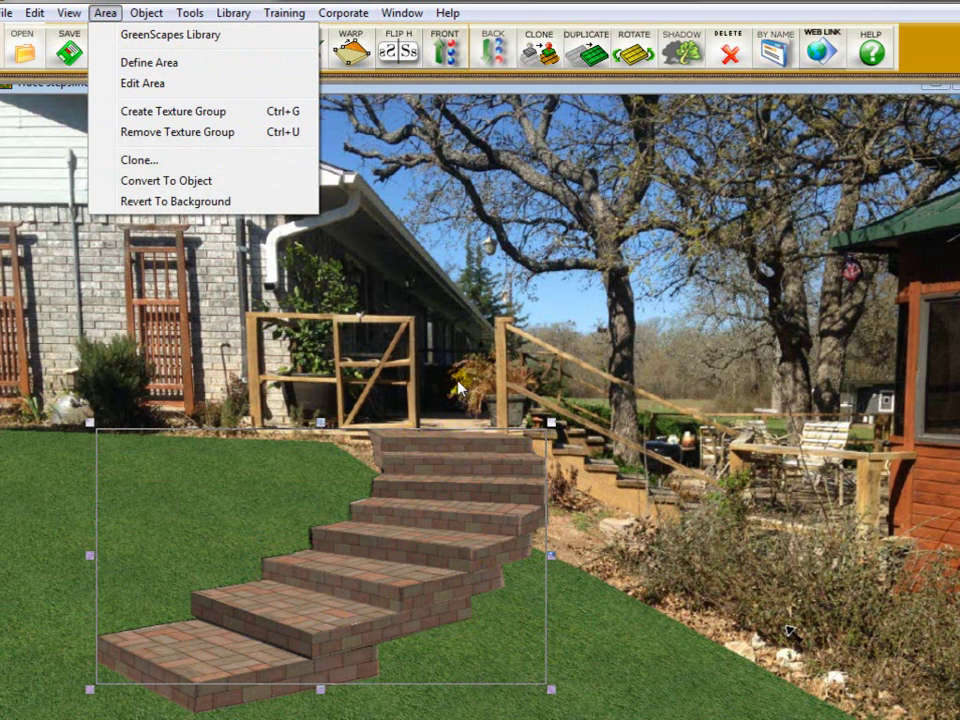
click(411, 274)
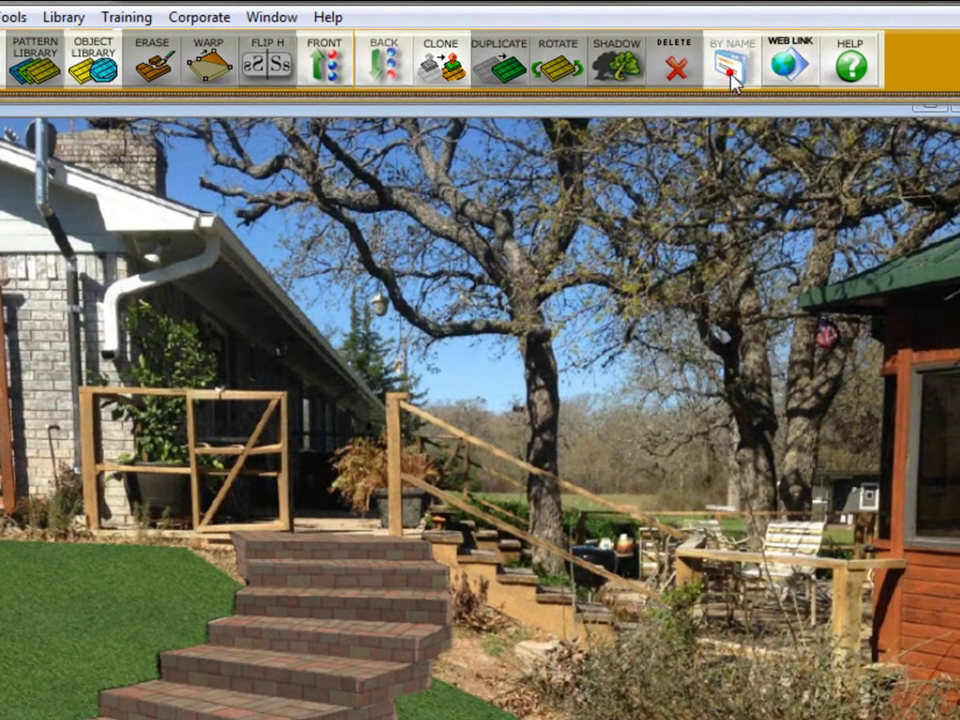
click(758, 60)
scroll(755, 318, down, 3)
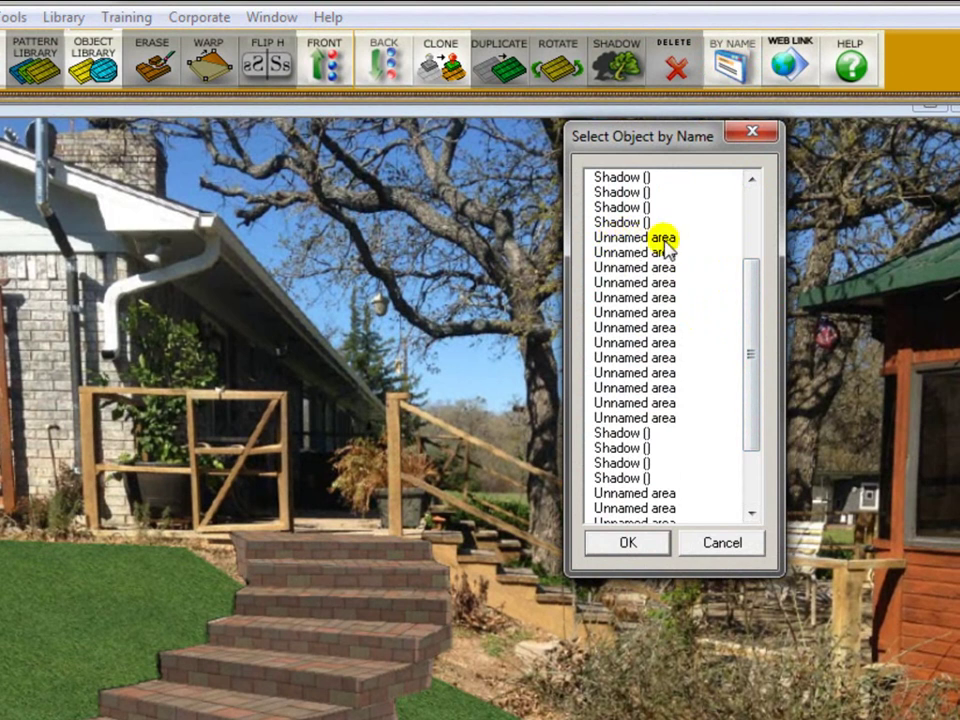
click(656, 240)
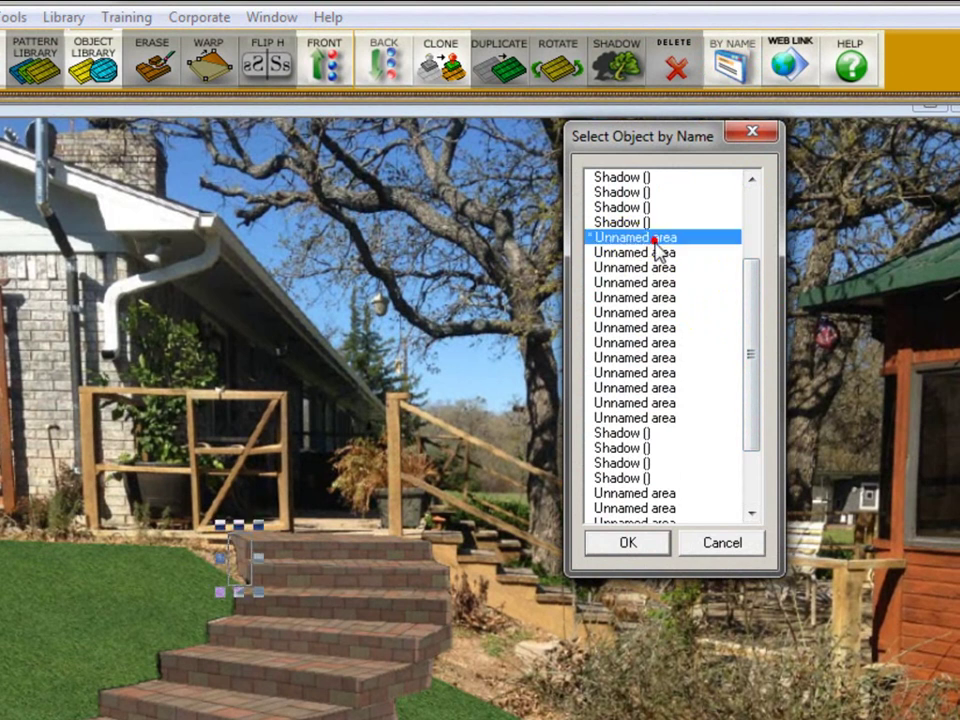
click(632, 252)
click(628, 267)
click(626, 282)
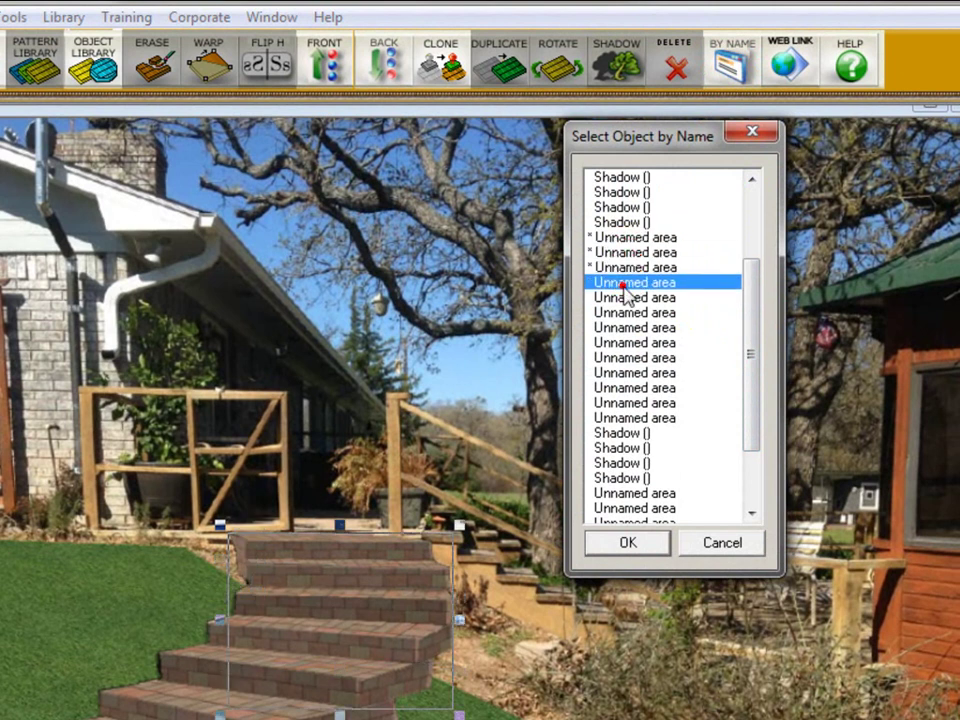
click(619, 297)
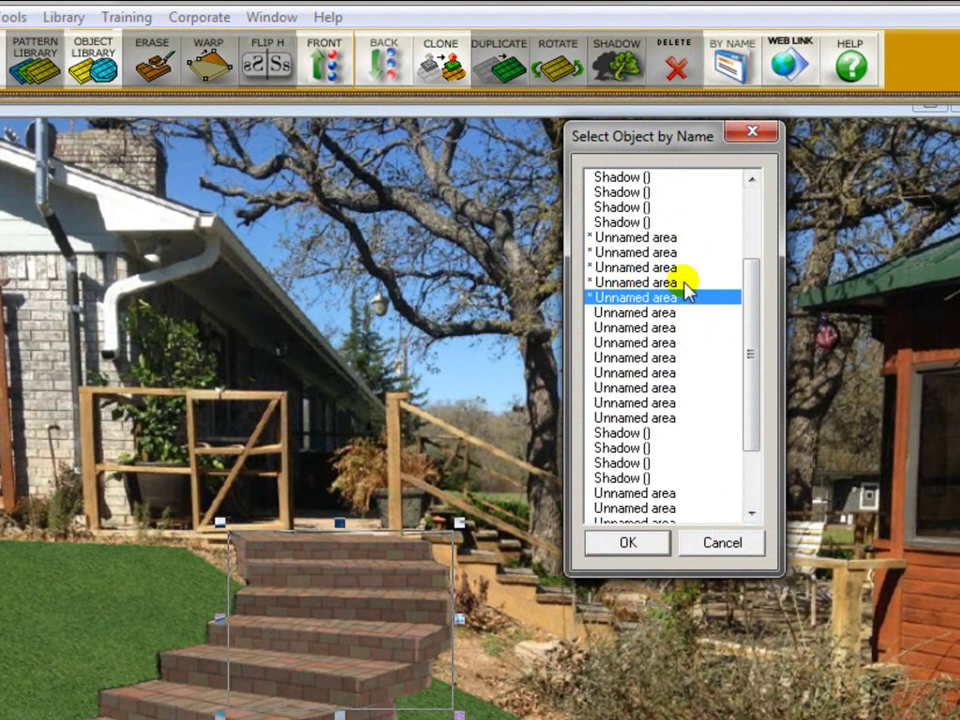
click(721, 545)
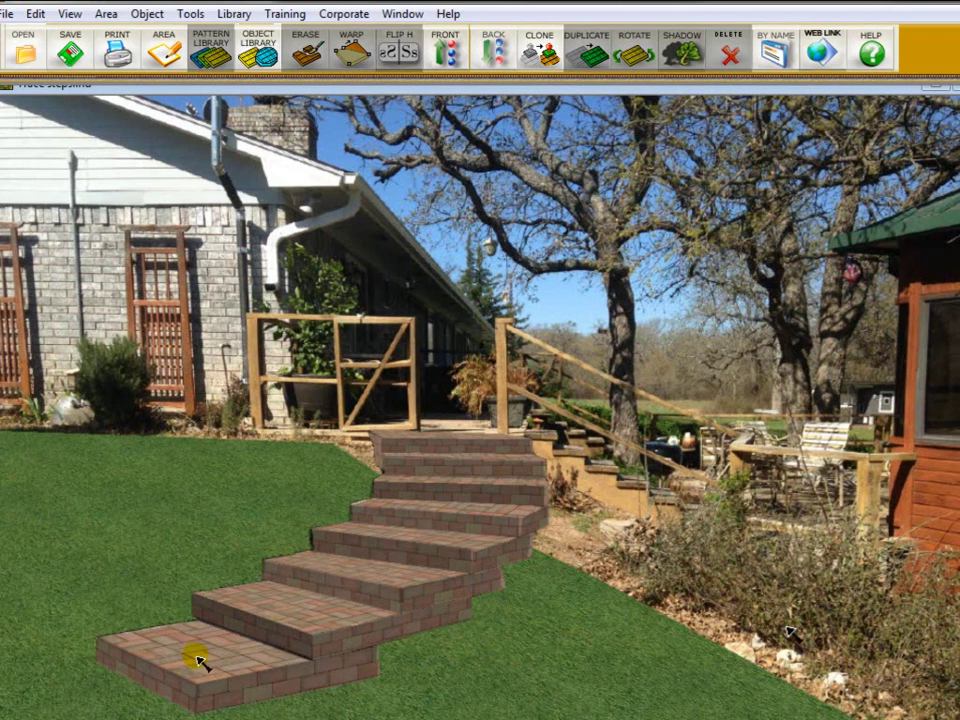
Change the lowest stair's tread to the Pavestone Chicago Holland_Stone Herringbone pattern at scale 0.15.
click(199, 659)
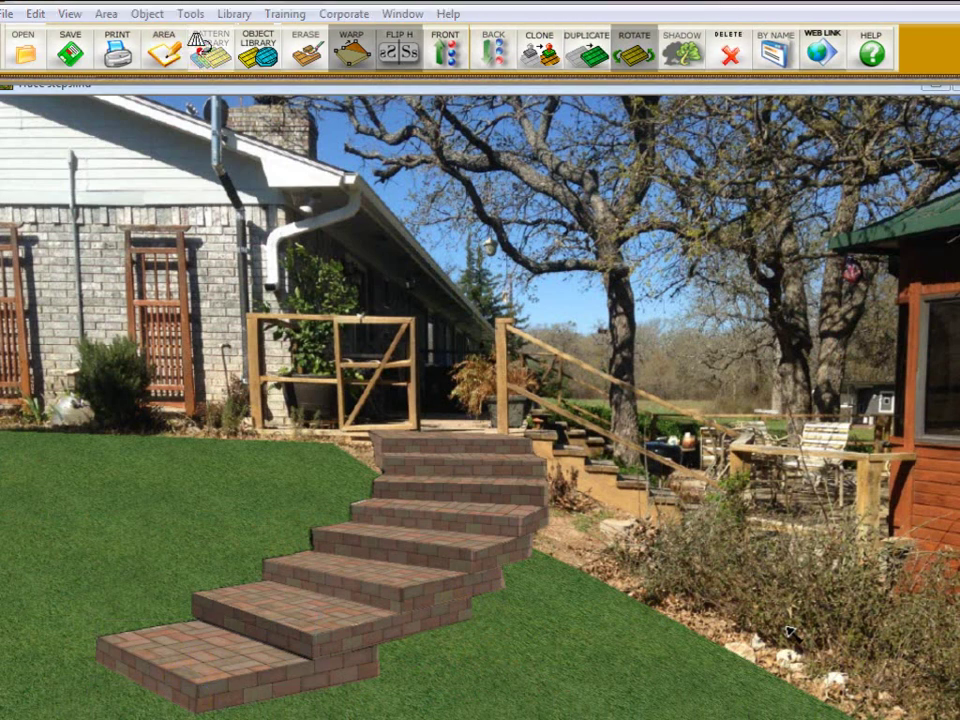
click(202, 48)
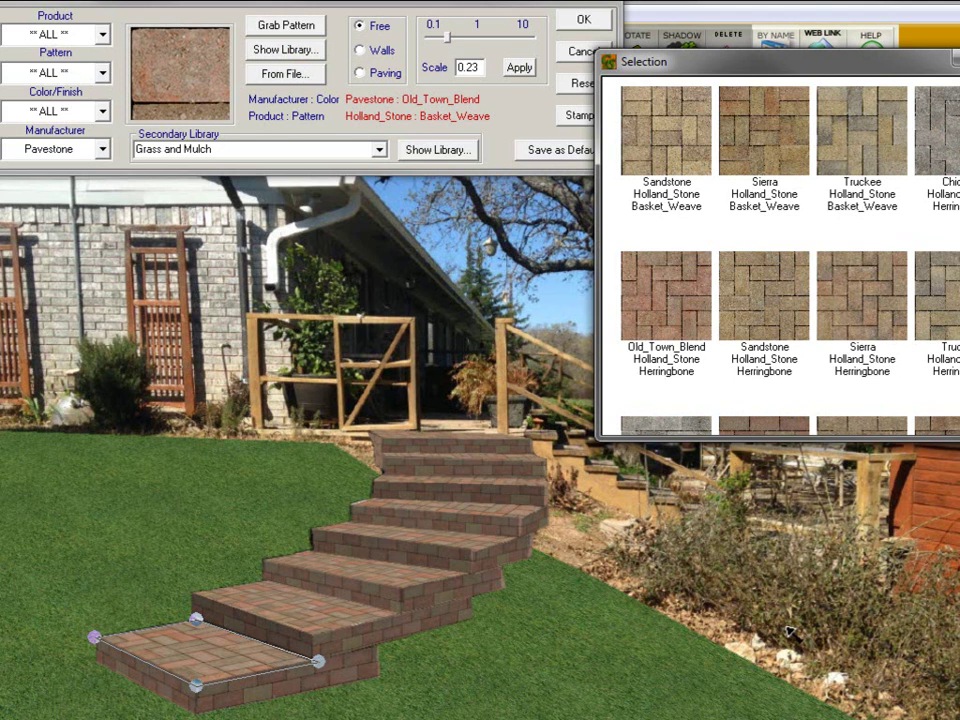
click(953, 157)
drag(432, 38, 437, 42)
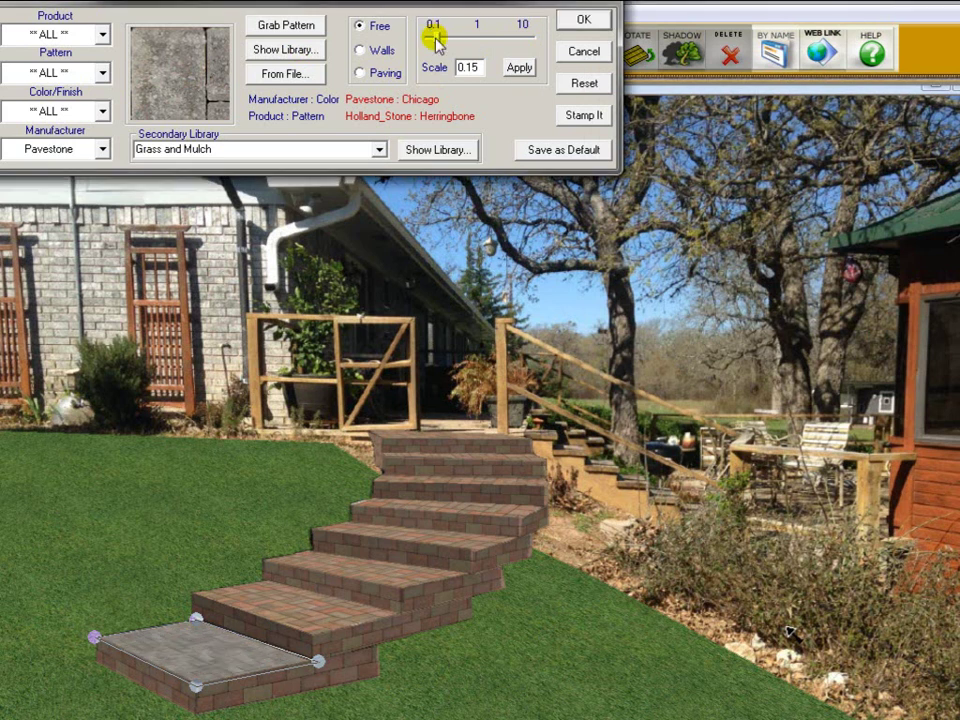
click(576, 22)
Change the second-lowest stair's tread to the Pavestone Chicago Holland_Stone Basket_Weave pattern.
click(290, 616)
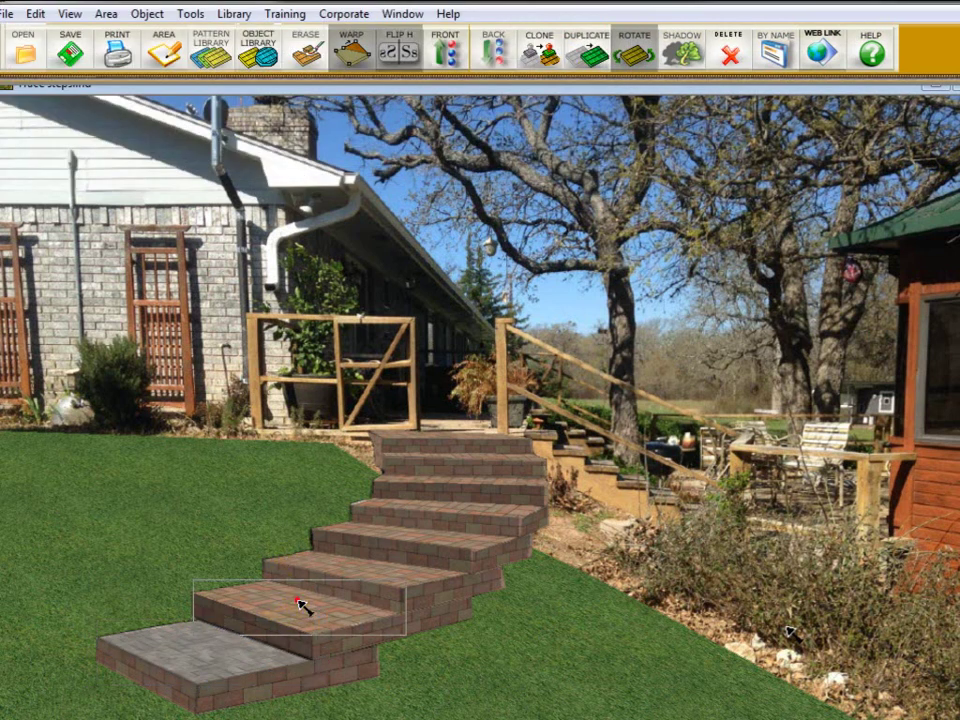
click(204, 40)
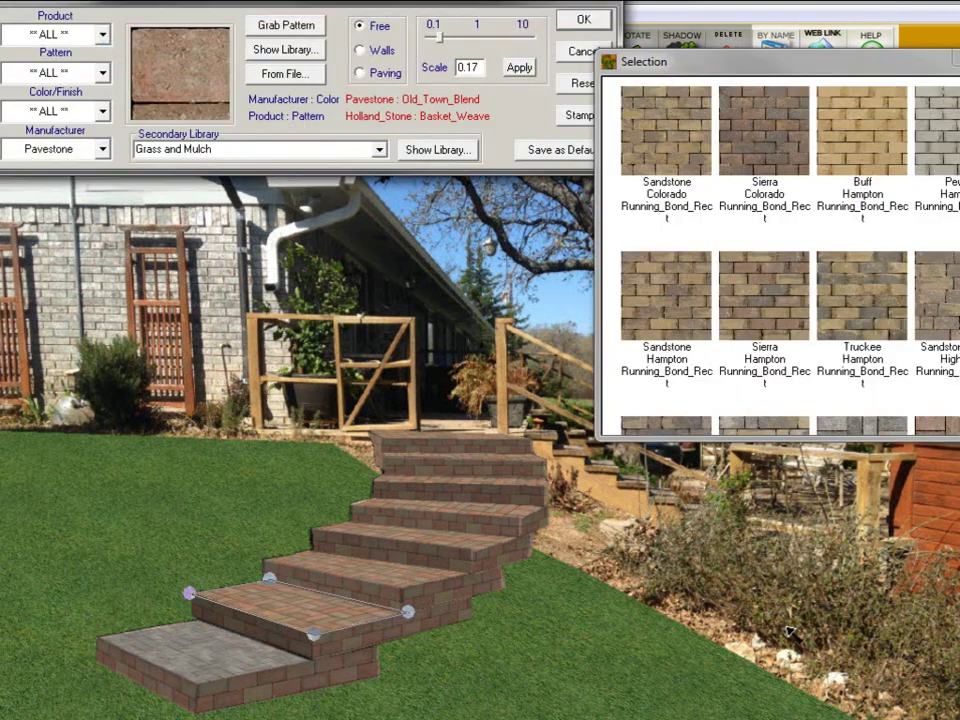
double_click(866, 320)
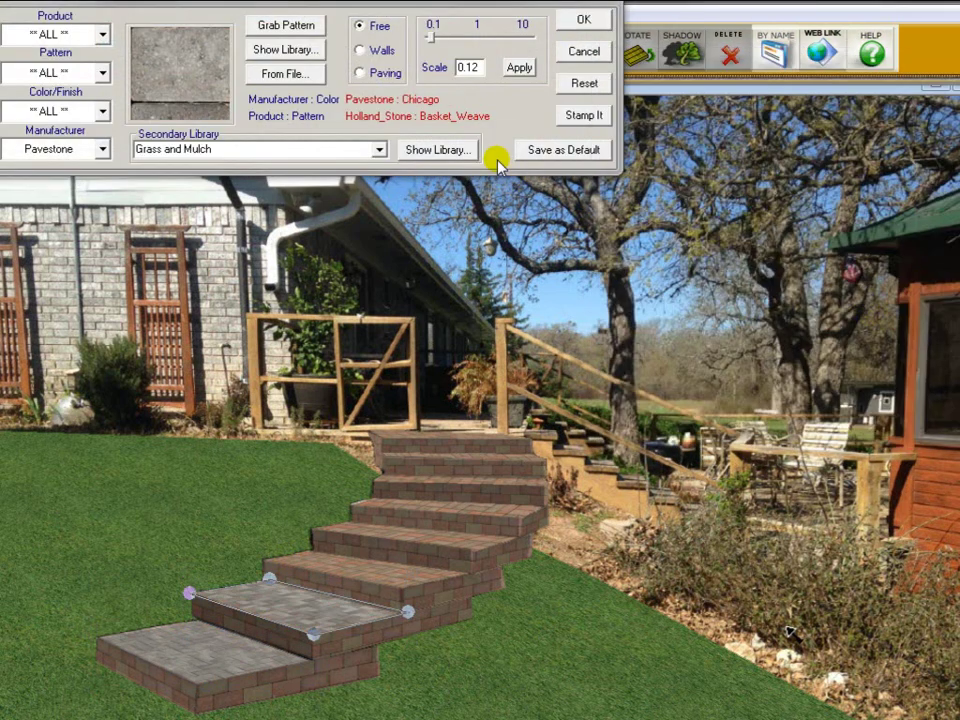
click(583, 20)
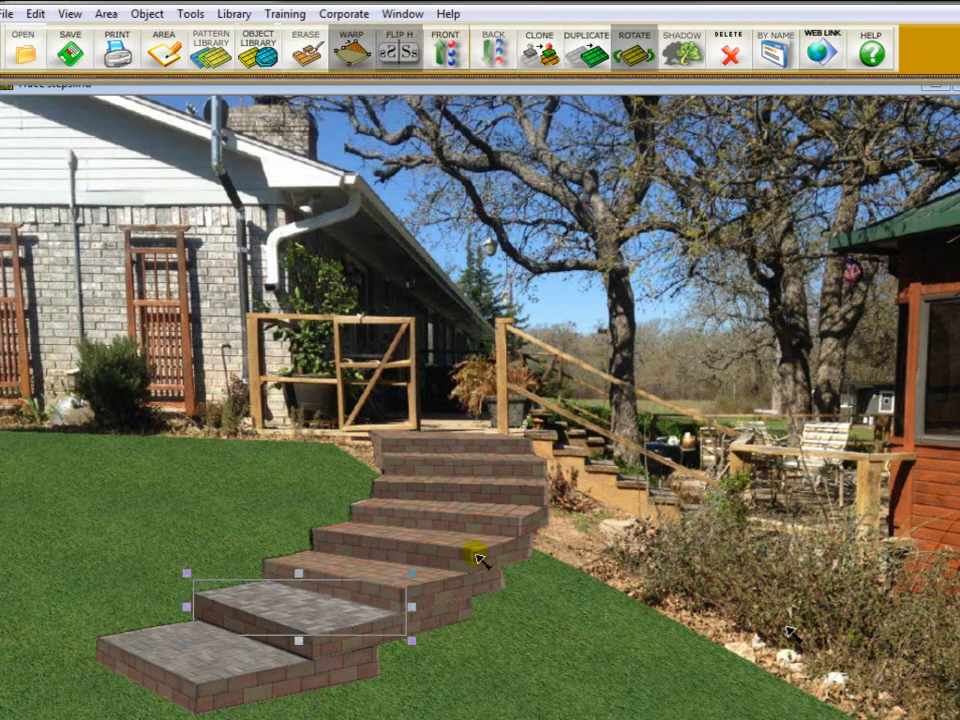
Try to grab the second-lowest tread's pattern for the third-lowest tread, cancel the edit, and remove the grass lawn area.
click(422, 576)
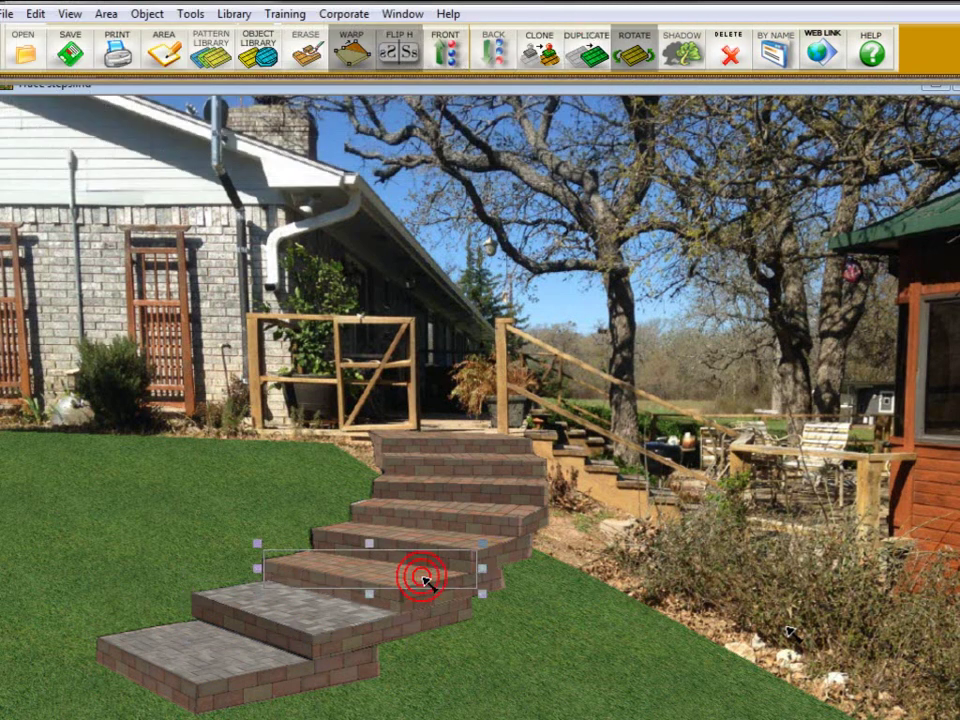
click(219, 42)
click(313, 25)
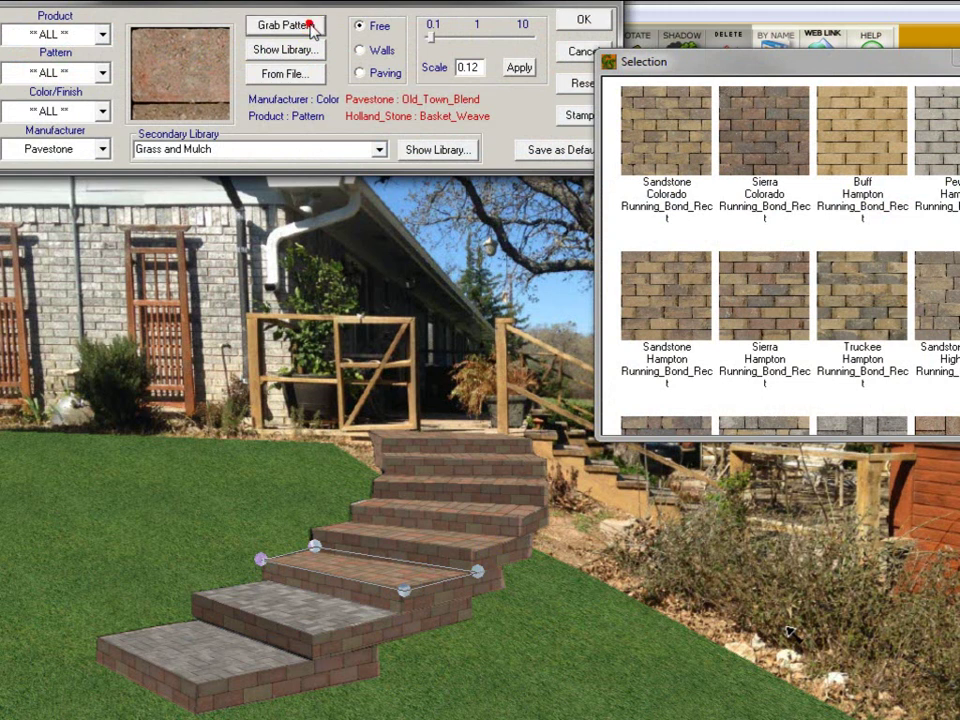
click(268, 603)
click(310, 610)
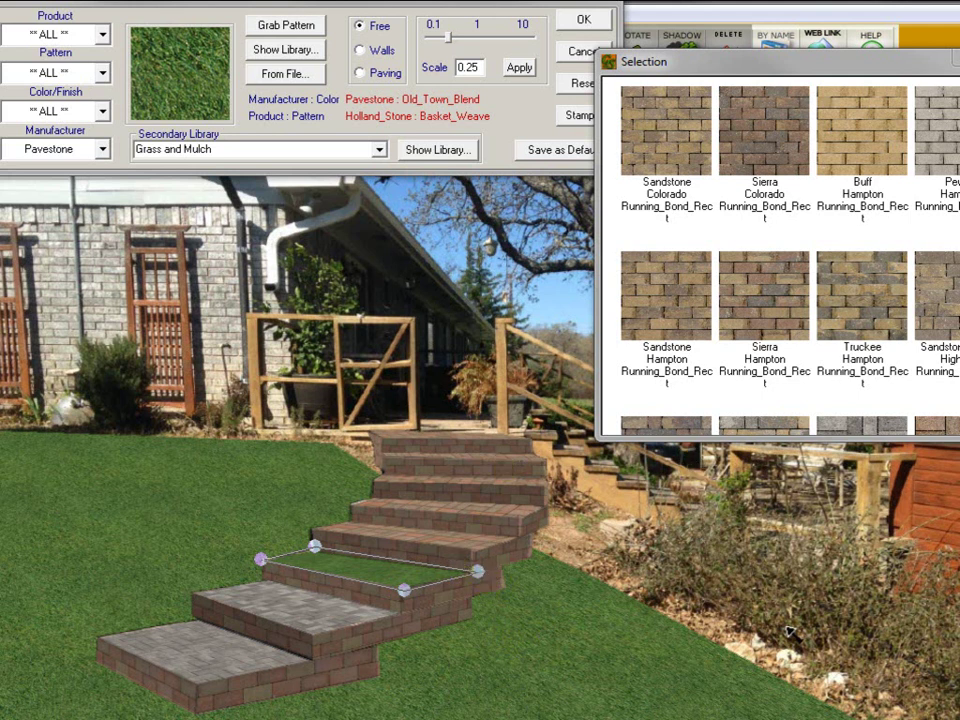
key(Escape)
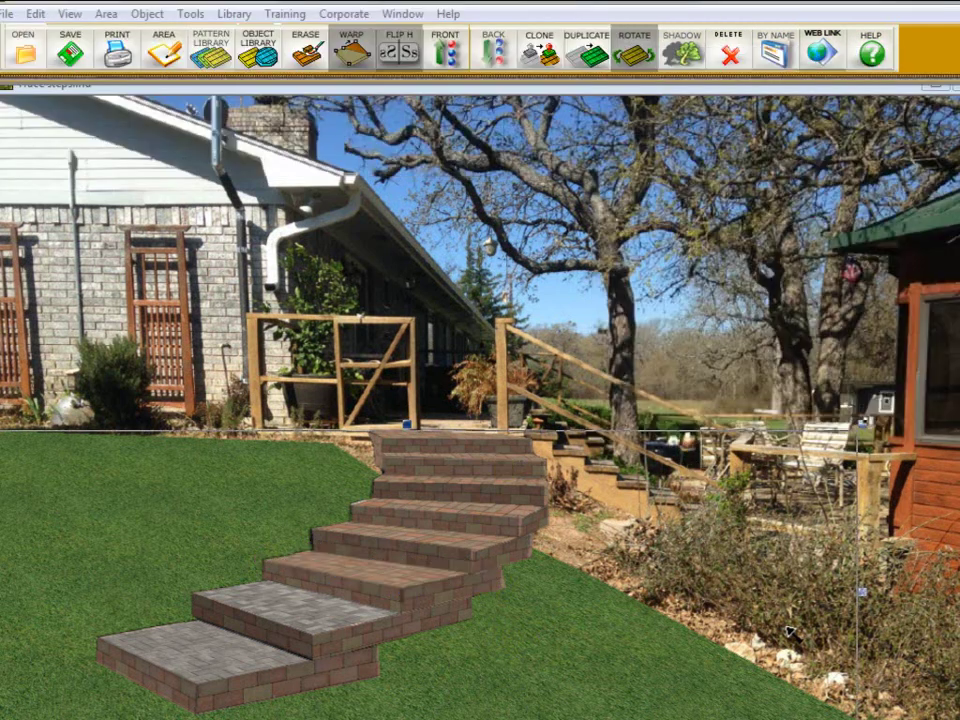
click(714, 682)
Grab the gray paver pattern from the second-lowest tread and apply it to the third-lowest tread.
click(366, 573)
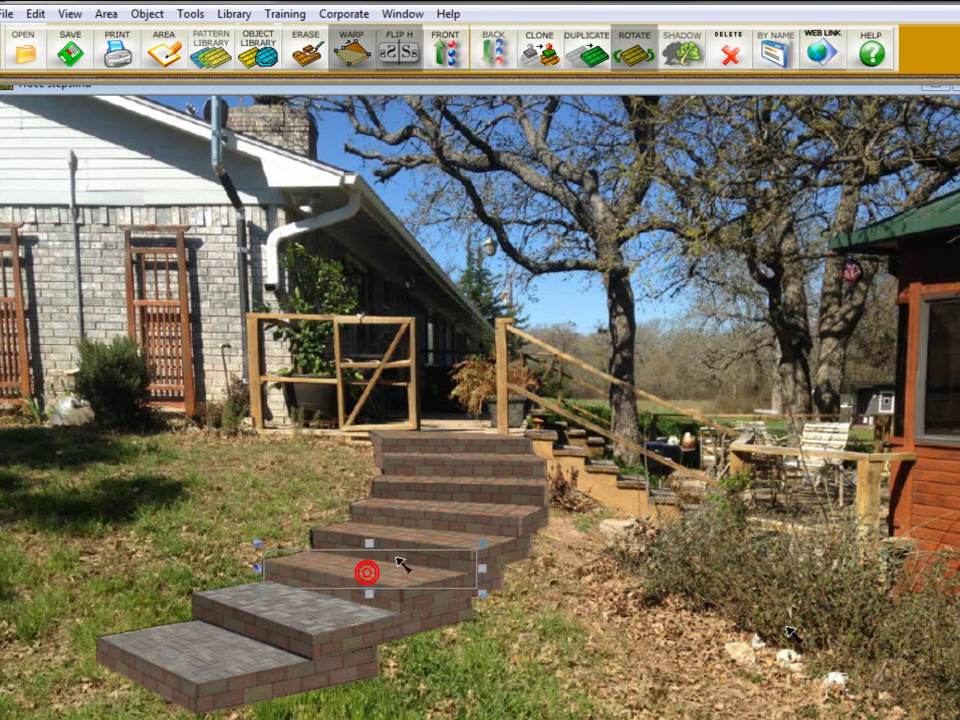
click(210, 45)
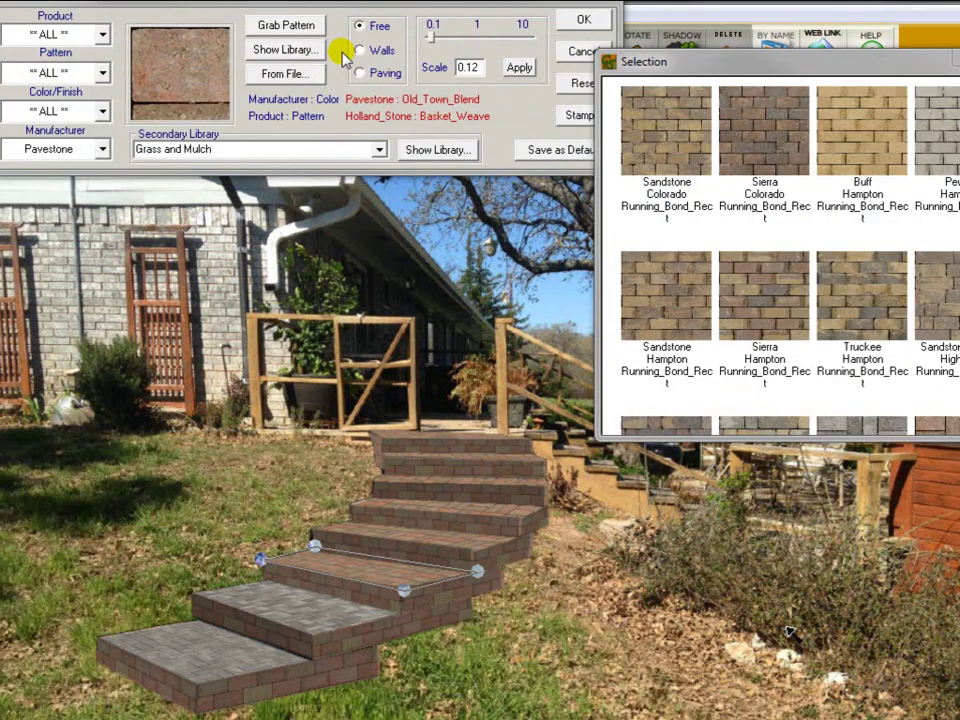
click(288, 25)
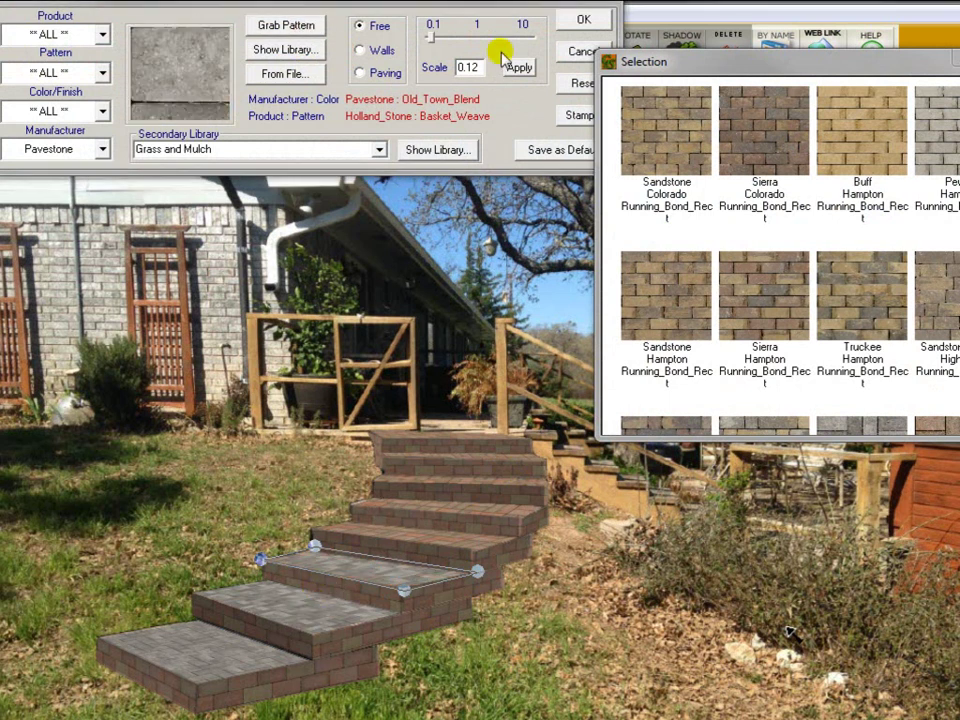
click(580, 20)
Try grabbing the third-lowest tread's gray paver pattern for the fourth-lowest tread, and leave the pattern edit.
click(446, 533)
click(210, 45)
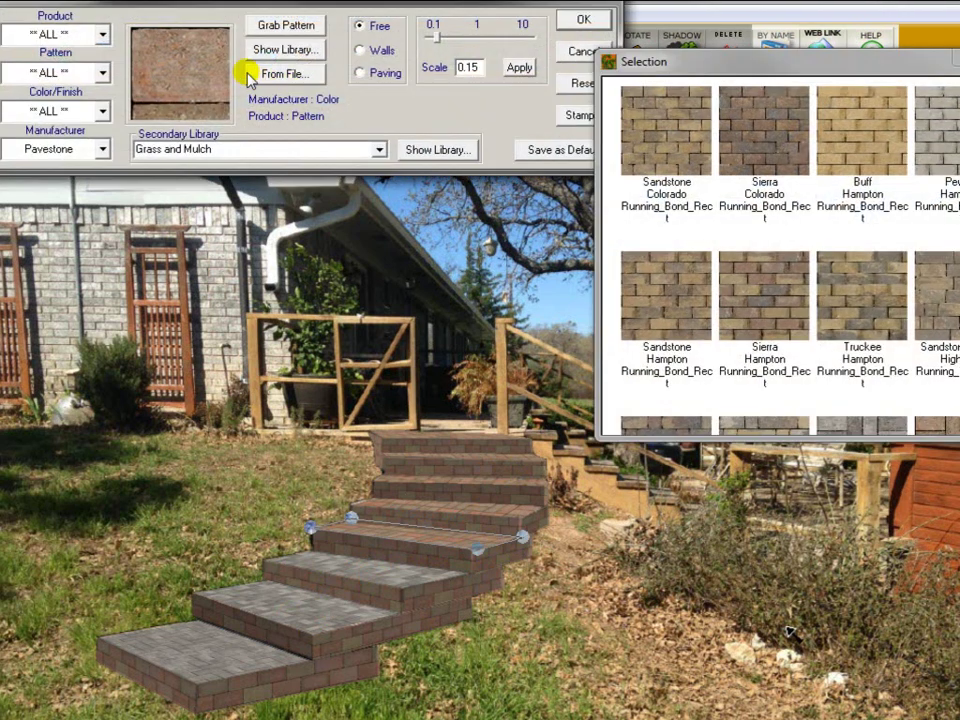
click(484, 537)
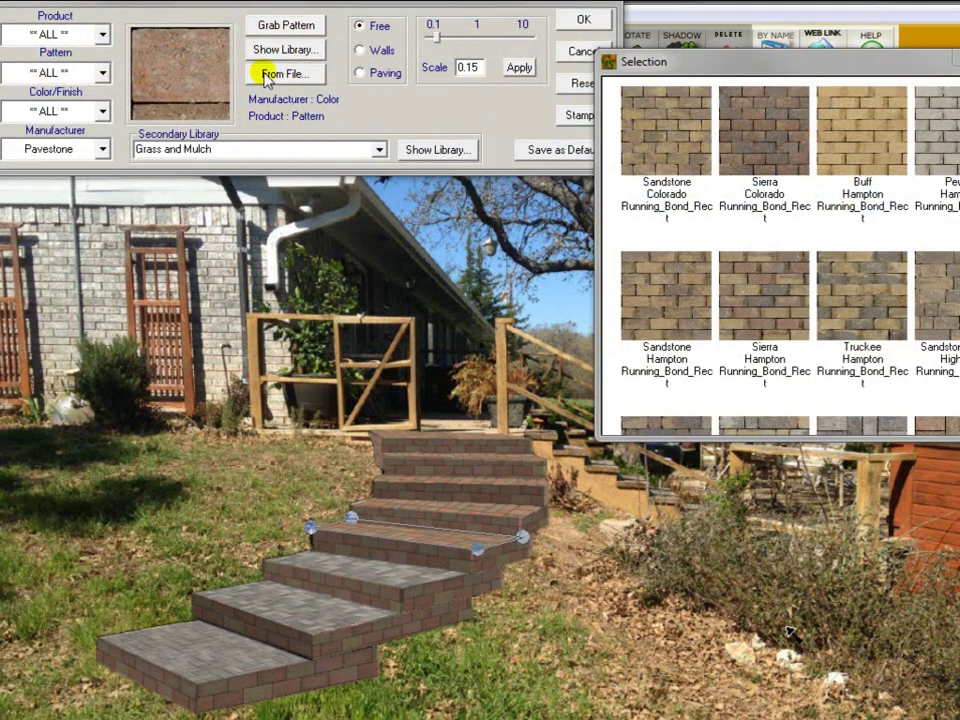
click(285, 24)
click(383, 573)
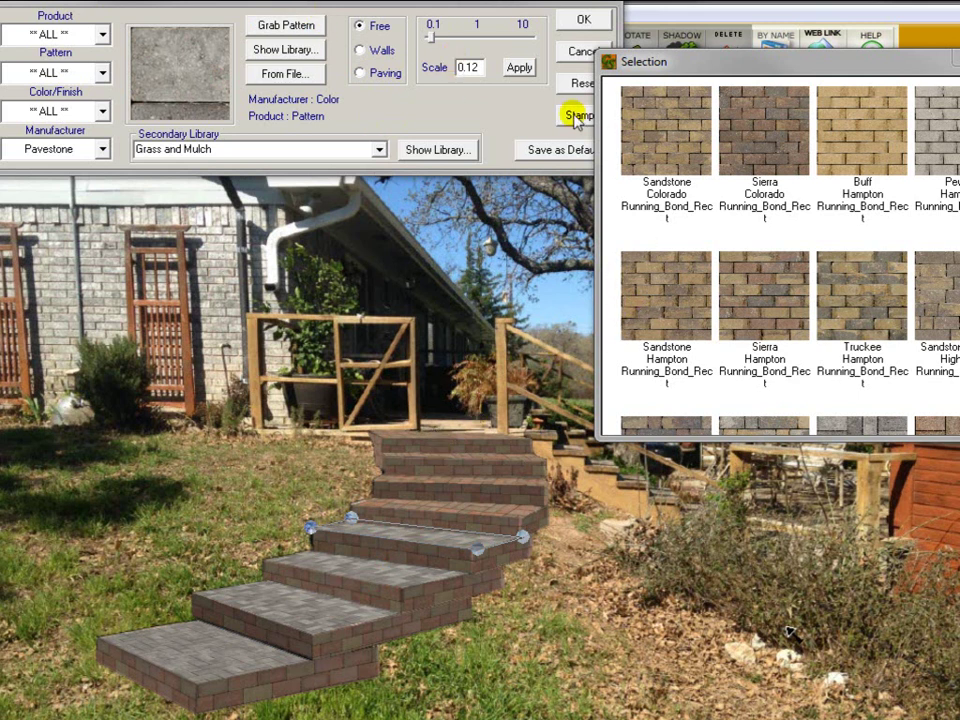
click(566, 56)
click(730, 552)
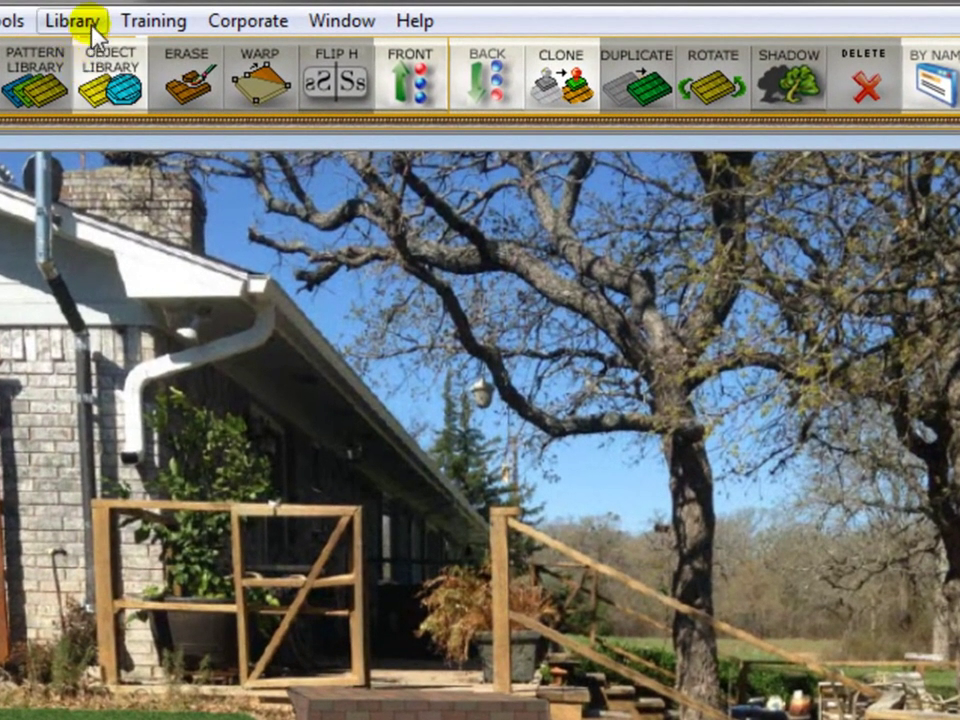
Try to create a new texture library named adsa.
click(86, 20)
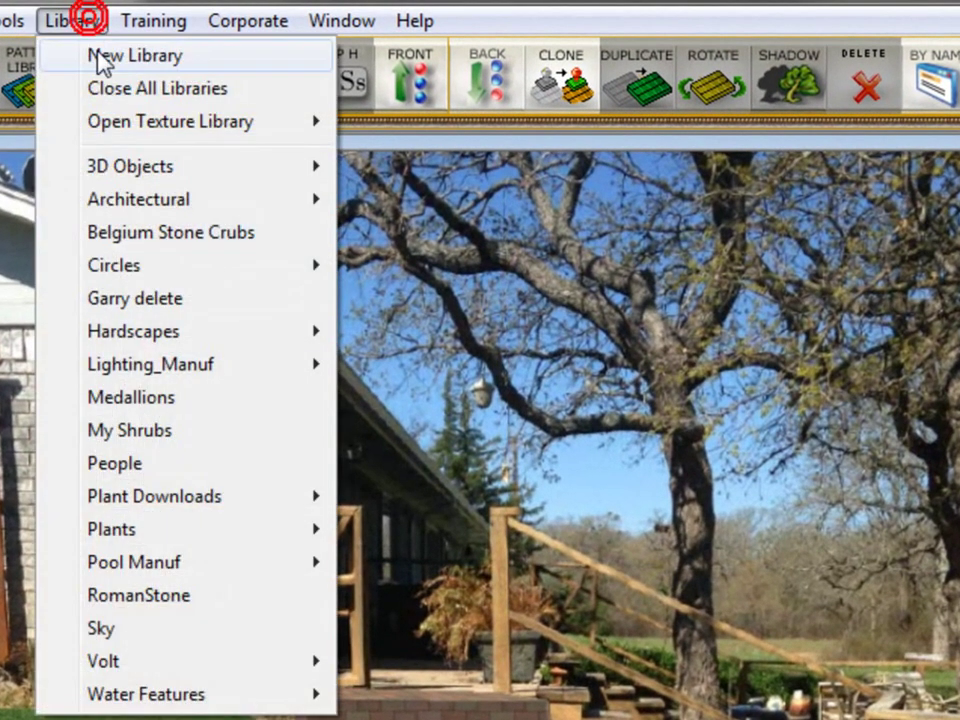
click(98, 53)
click(533, 310)
click(538, 401)
text(adsa)
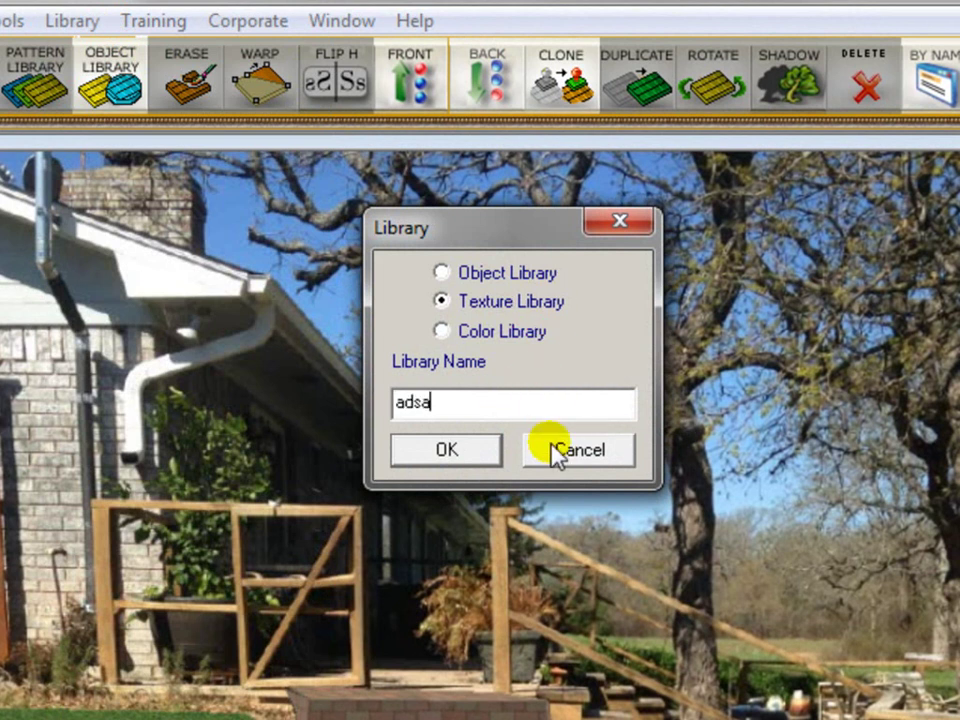
click(570, 450)
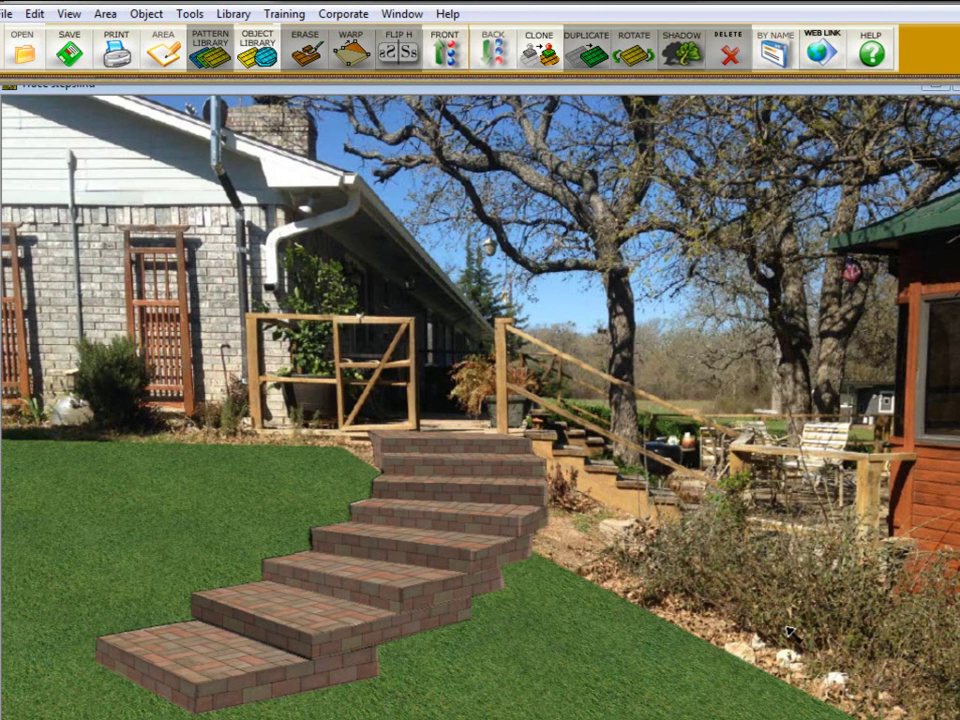
Apply the first Chicago pattern from the Pavestone Del library to the two lowest stair treads.
drag(955, 172, 843, 115)
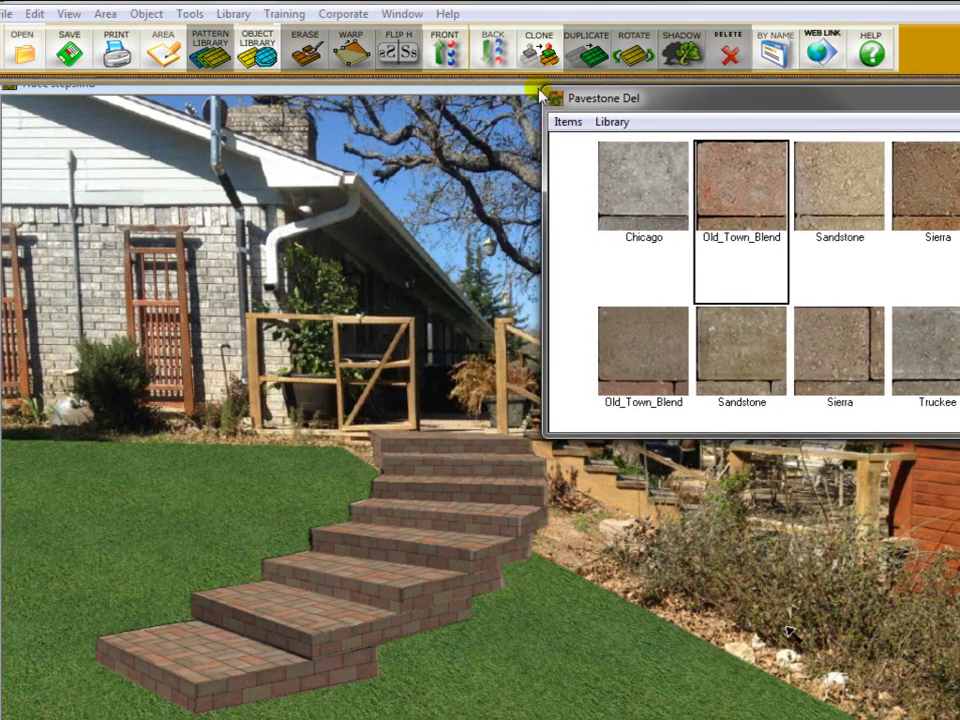
click(656, 195)
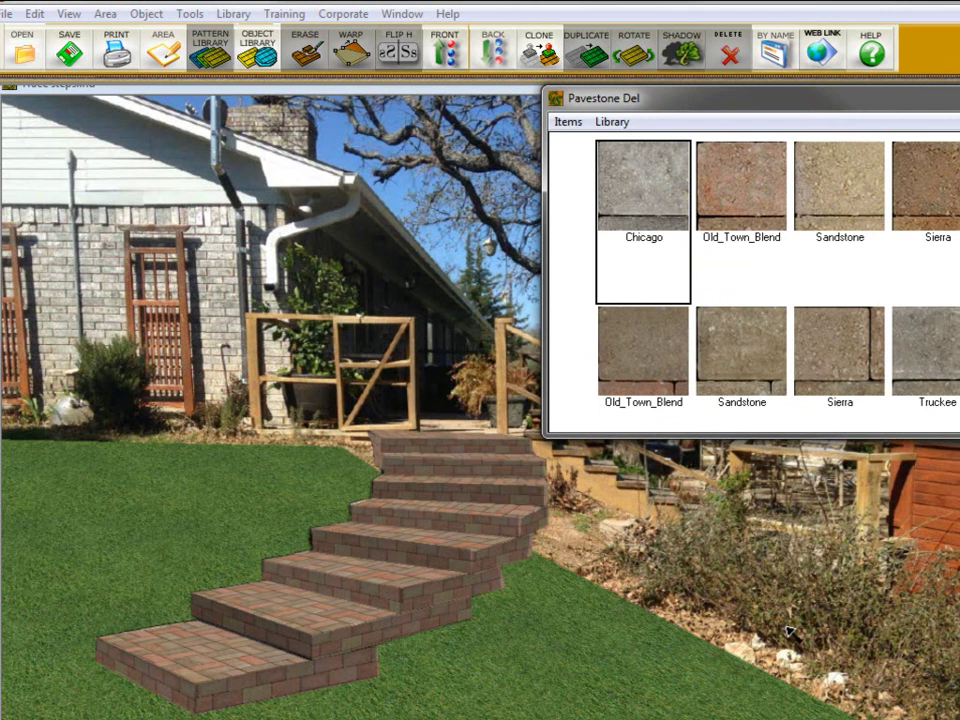
click(636, 190)
click(199, 636)
click(639, 193)
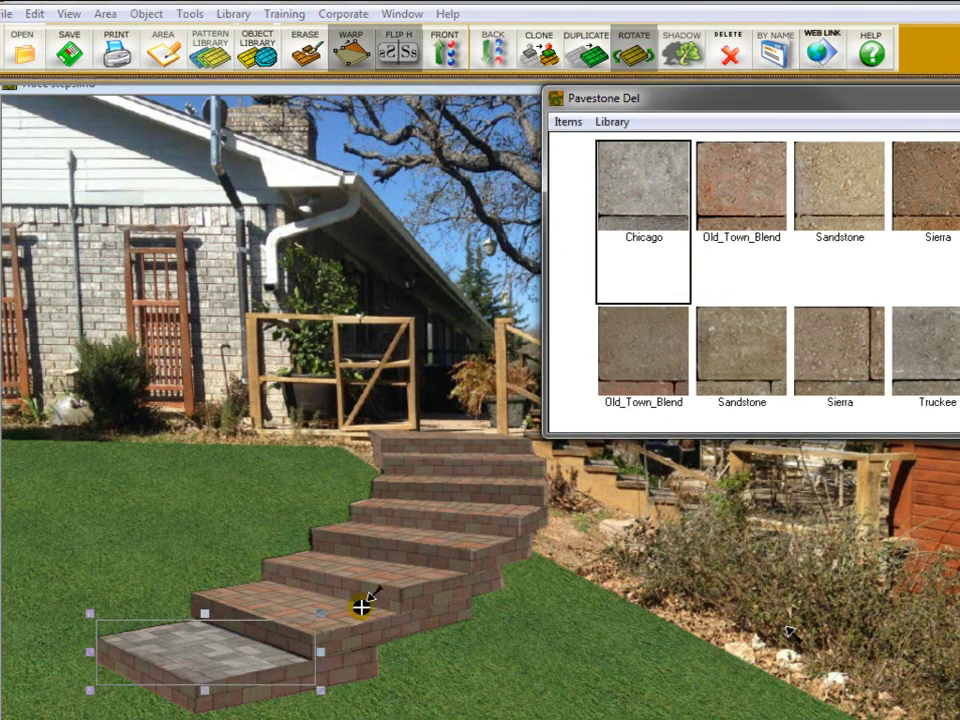
click(300, 605)
Apply the first Chicago pattern to the third-, fourth- and fifth-lowest stair treads.
click(647, 170)
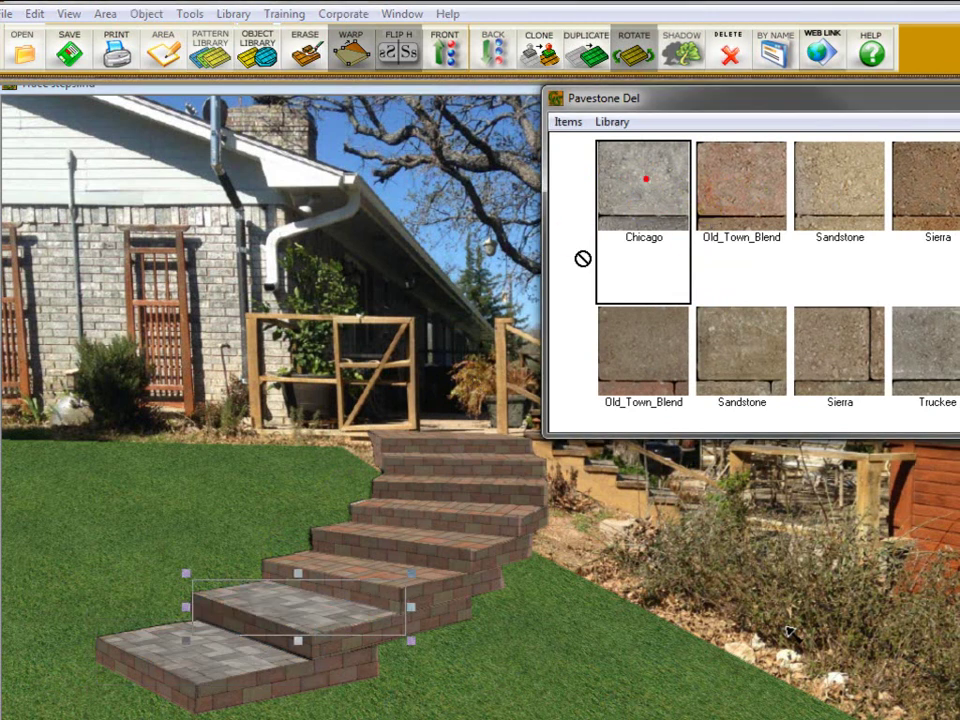
click(371, 568)
click(643, 185)
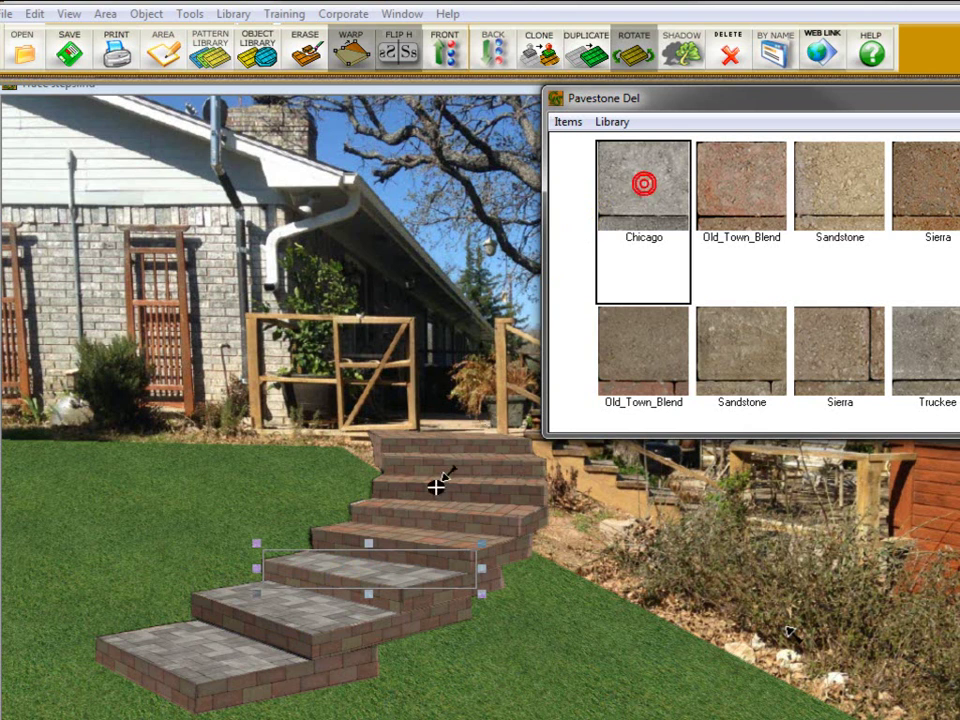
click(410, 535)
click(621, 184)
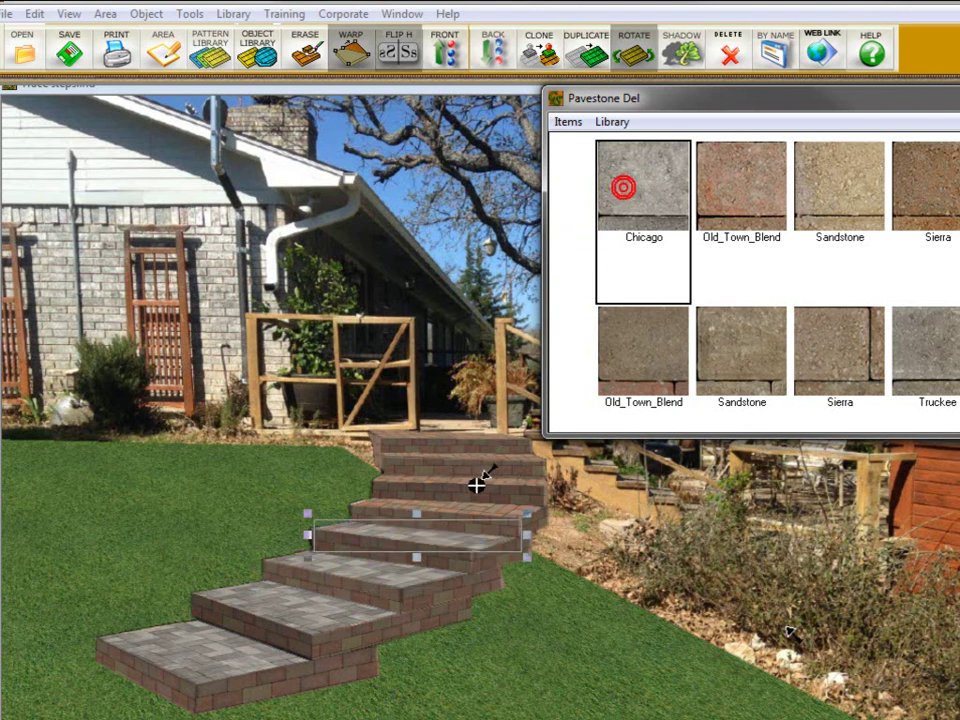
click(467, 506)
Apply the first Chicago pattern to the remaining three treads at the top of the stairs.
click(646, 168)
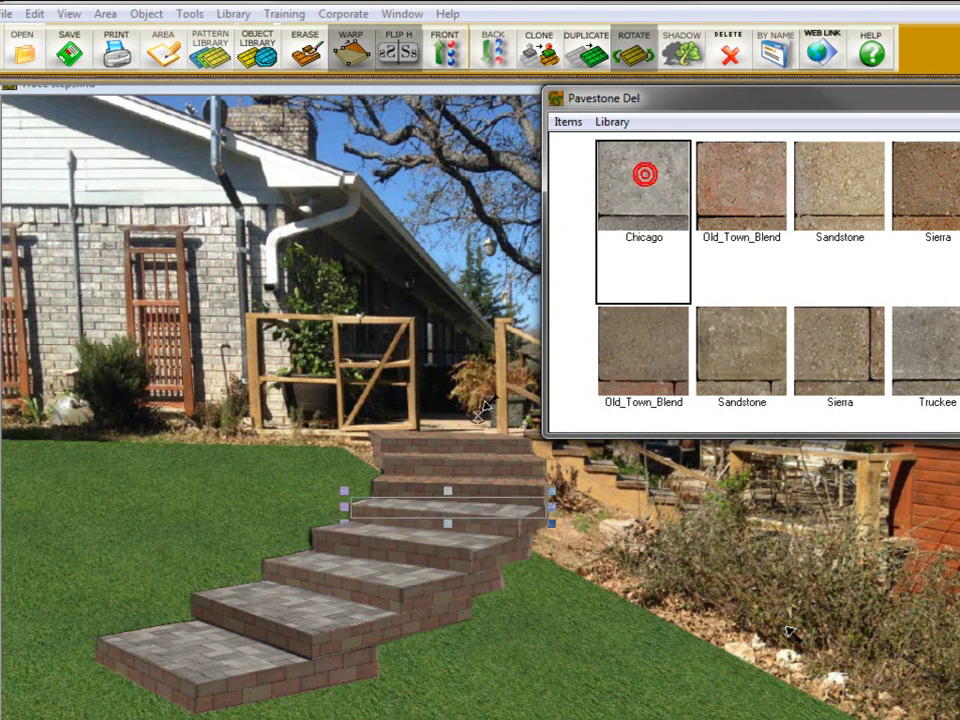
click(632, 188)
click(472, 458)
click(639, 191)
click(446, 433)
click(522, 432)
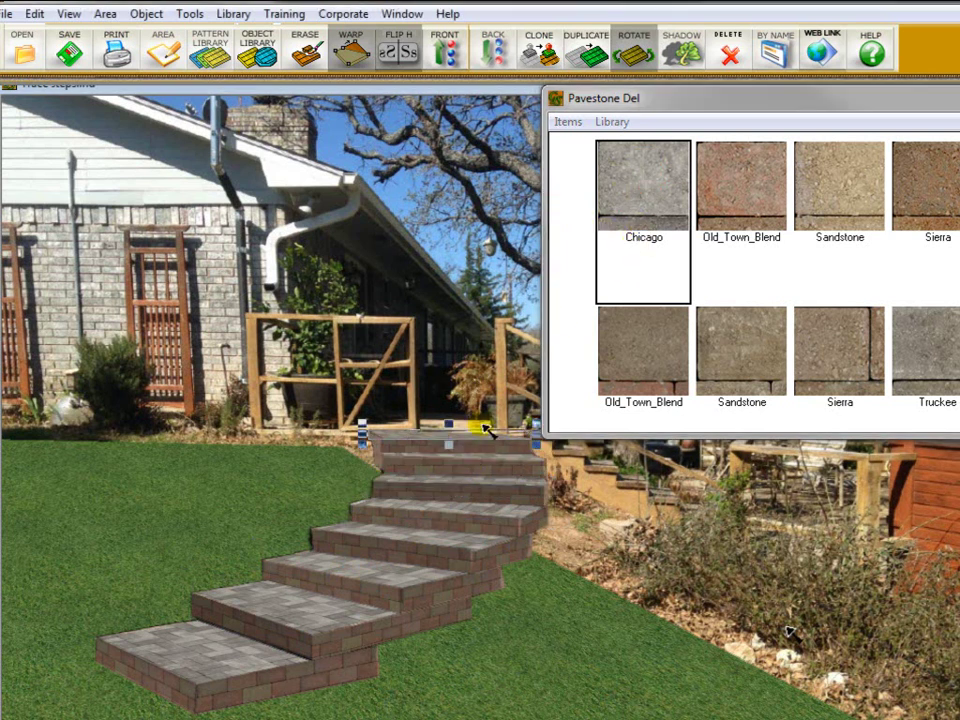
Apply the second Chicago pattern from the Pavestone Del library to the risers of the lowest steps, starting with the bottom step.
drag(955, 98, 666, 28)
drag(778, 118, 297, 676)
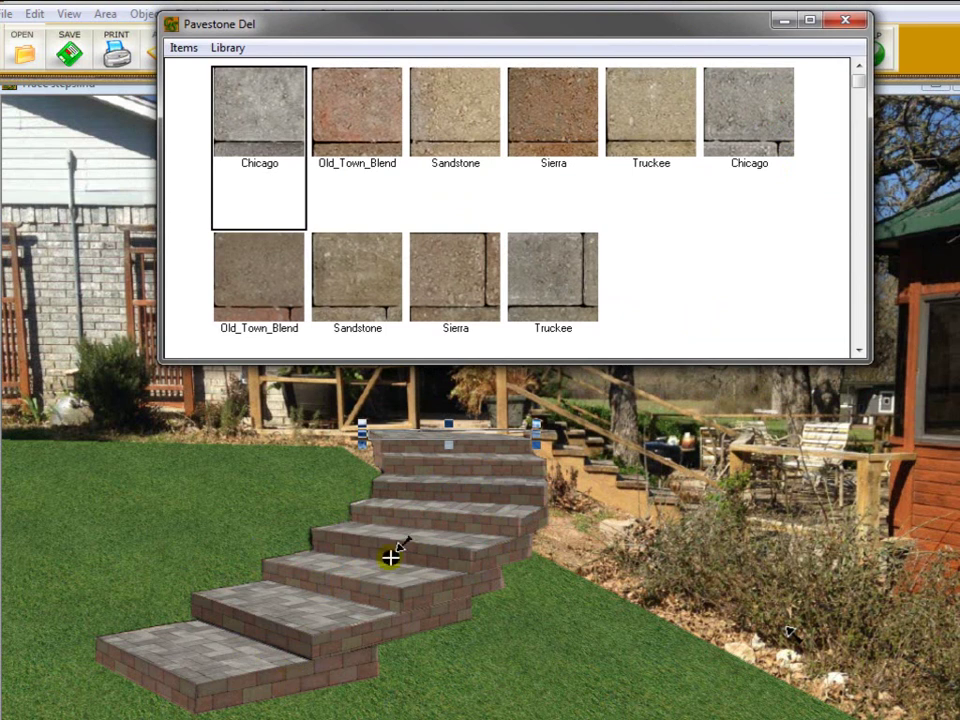
drag(727, 105, 157, 664)
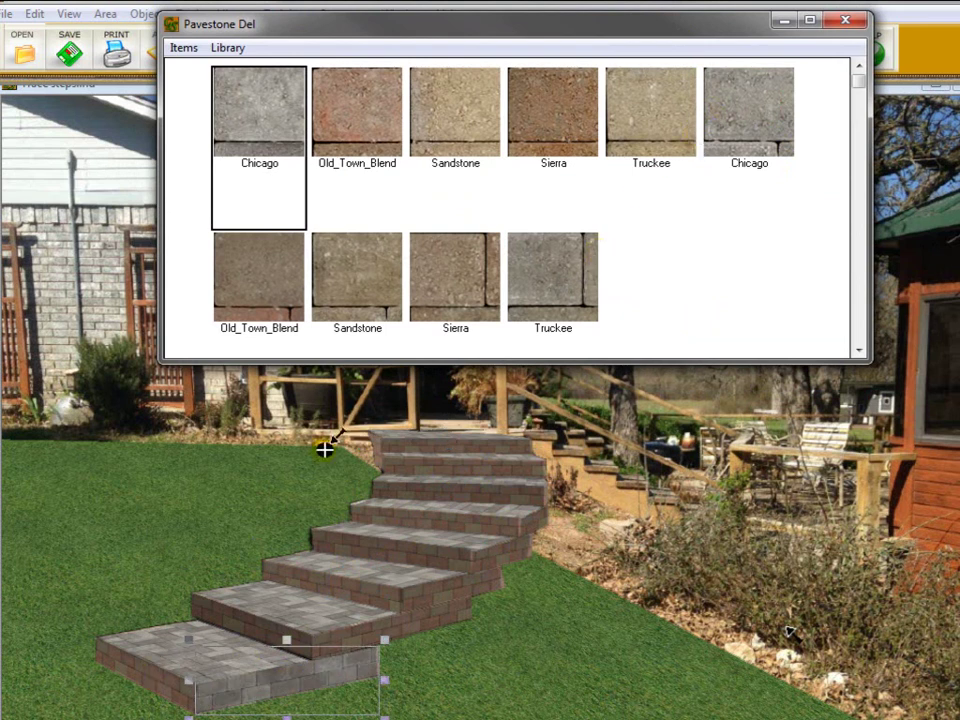
drag(762, 112, 250, 618)
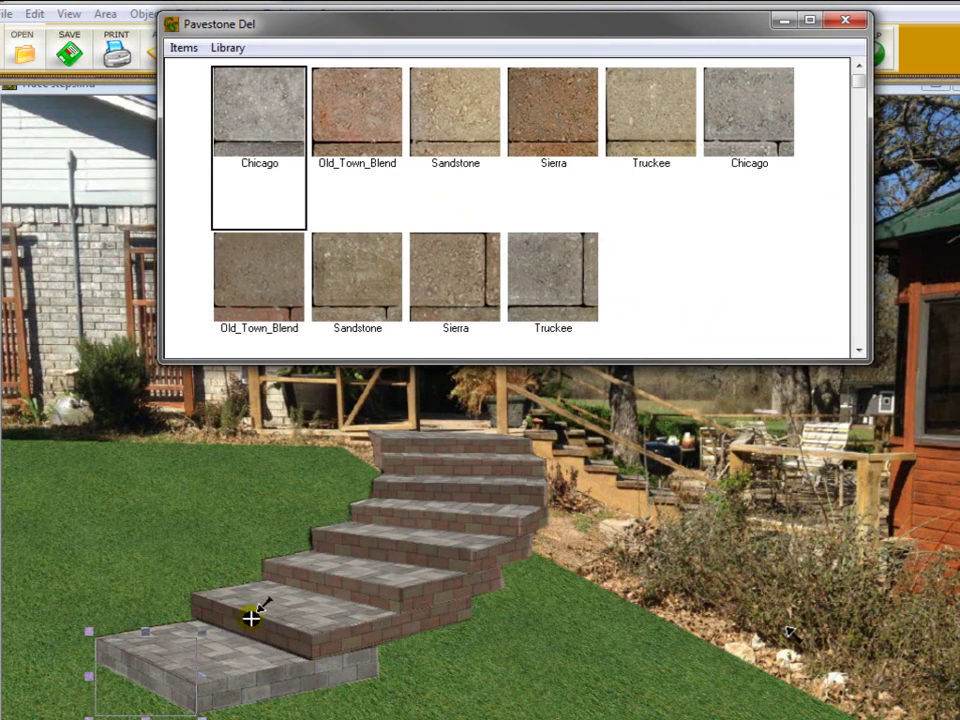
mouse_move(752, 107)
mouse_down()
mouse_move(429, 486)
mouse_move(358, 592)
mouse_up()
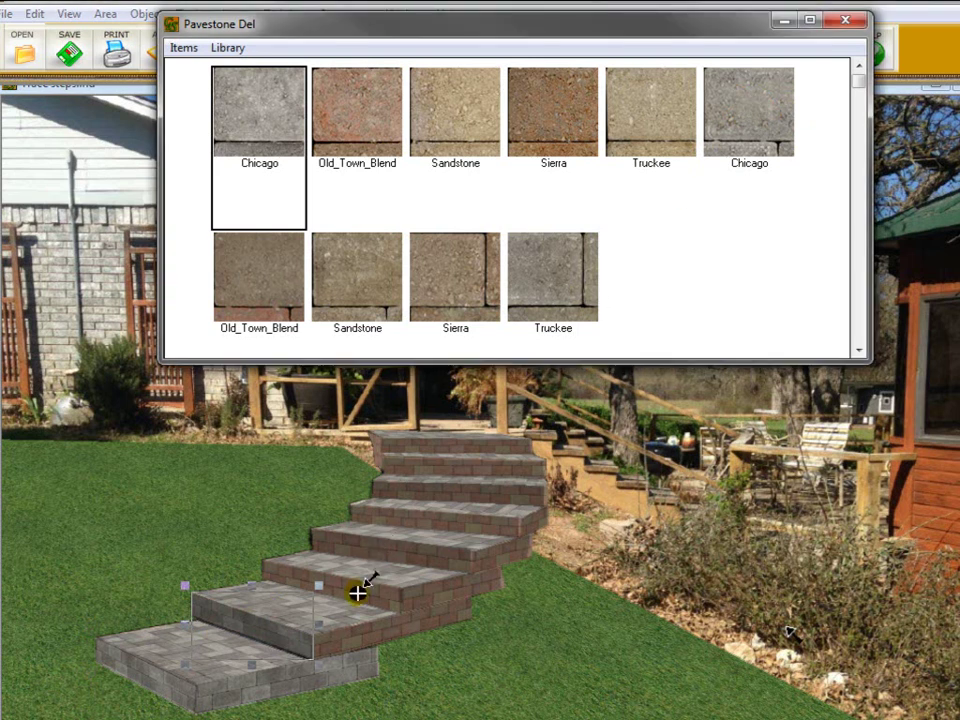
drag(714, 122, 396, 621)
Apply the second Chicago pattern to the remaining front and side risers of the middle steps.
drag(735, 139, 734, 136)
drag(519, 545, 519, 545)
drag(722, 124, 424, 534)
drag(763, 115, 519, 546)
mouse_move(737, 122)
mouse_down()
mouse_move(469, 432)
mouse_move(422, 525)
mouse_up()
drag(765, 129, 560, 461)
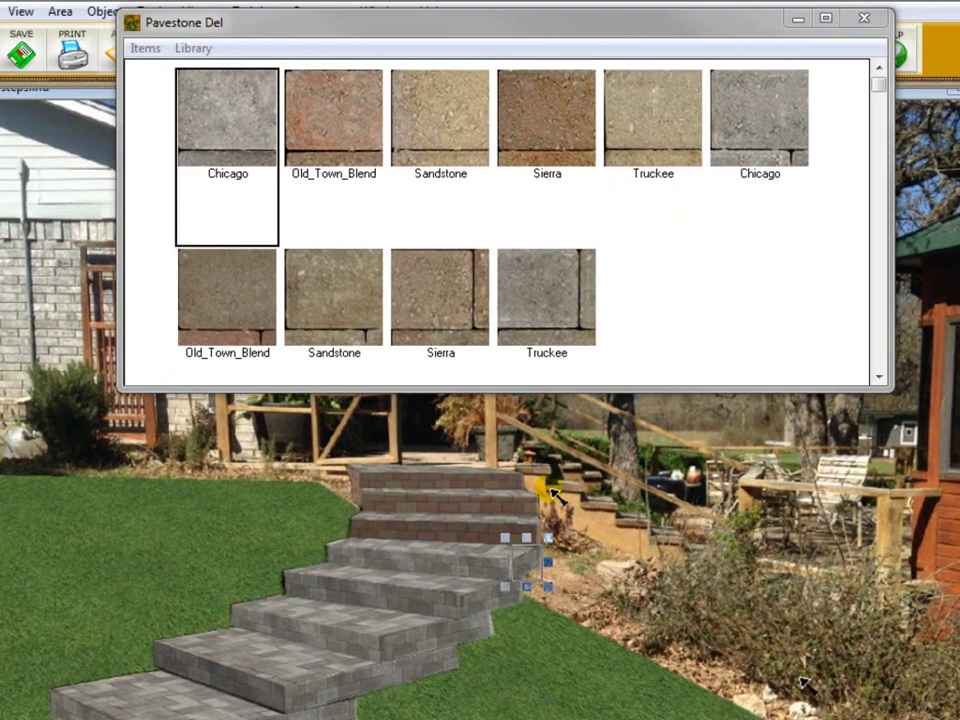
Apply the second Chicago pattern to the risers of the three uppermost steps, including the top step's side.
drag(737, 148, 460, 530)
drag(740, 195, 525, 508)
drag(756, 176, 422, 574)
drag(836, 188, 300, 582)
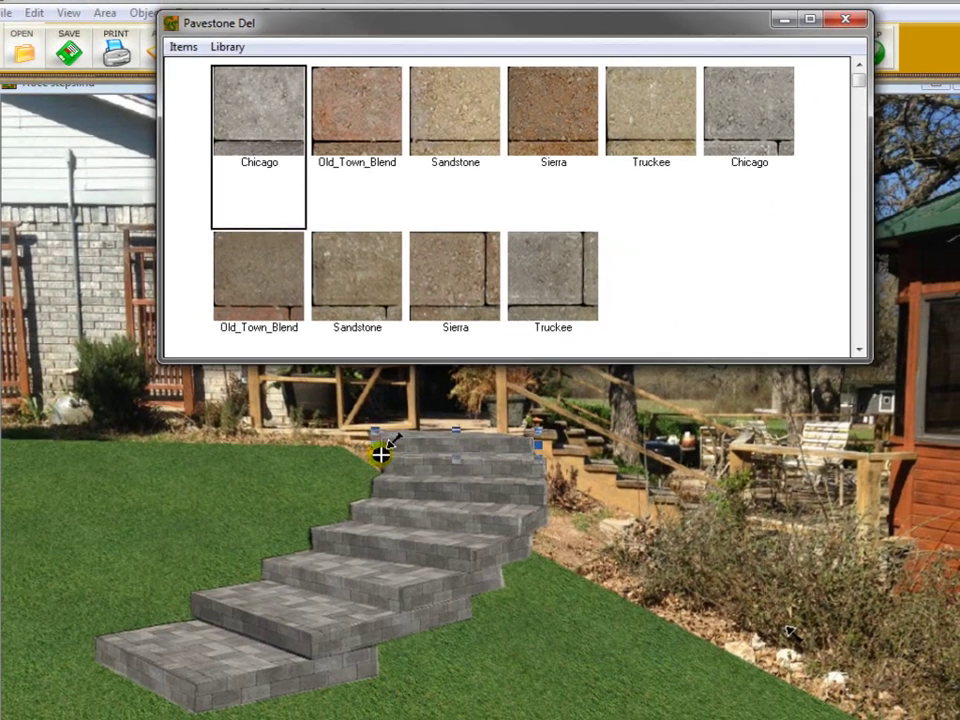
click(381, 453)
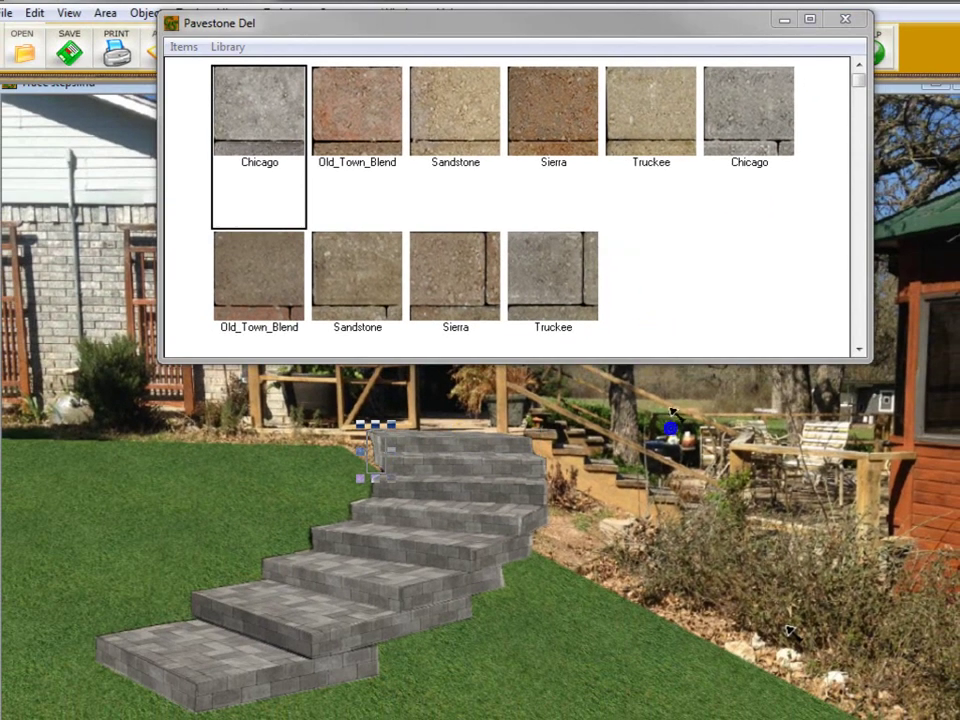
click(688, 440)
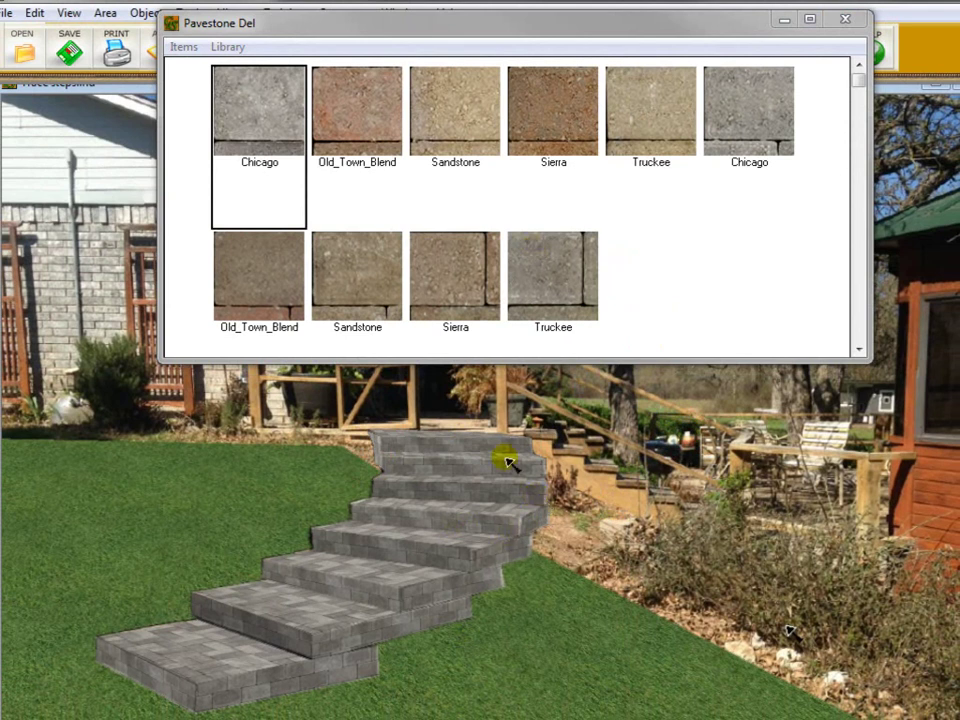
Set the transparency of the shadow on the third riser from the top to 44%.
double_click(510, 495)
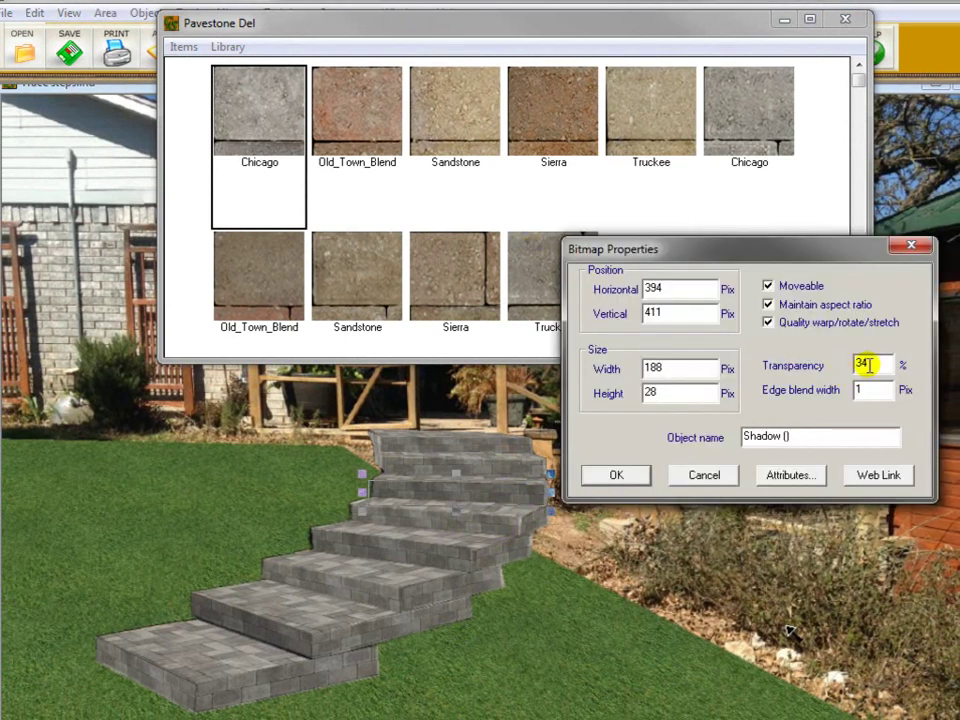
text(44)
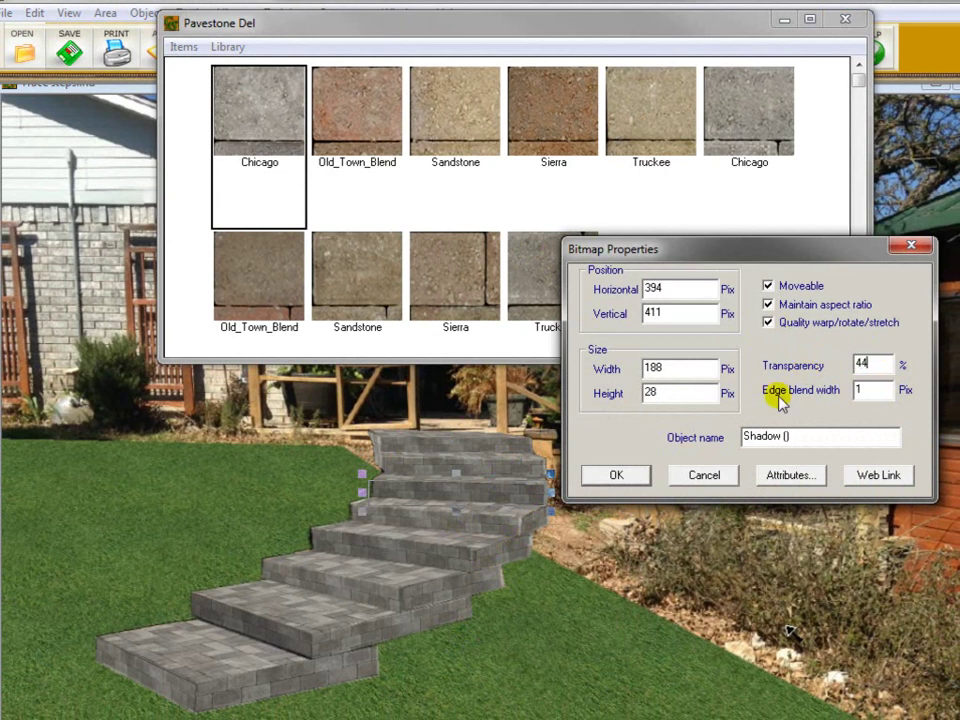
click(616, 475)
Set the transparency of the shadows on the two topmost risers to 33% each.
click(512, 472)
double_click(512, 472)
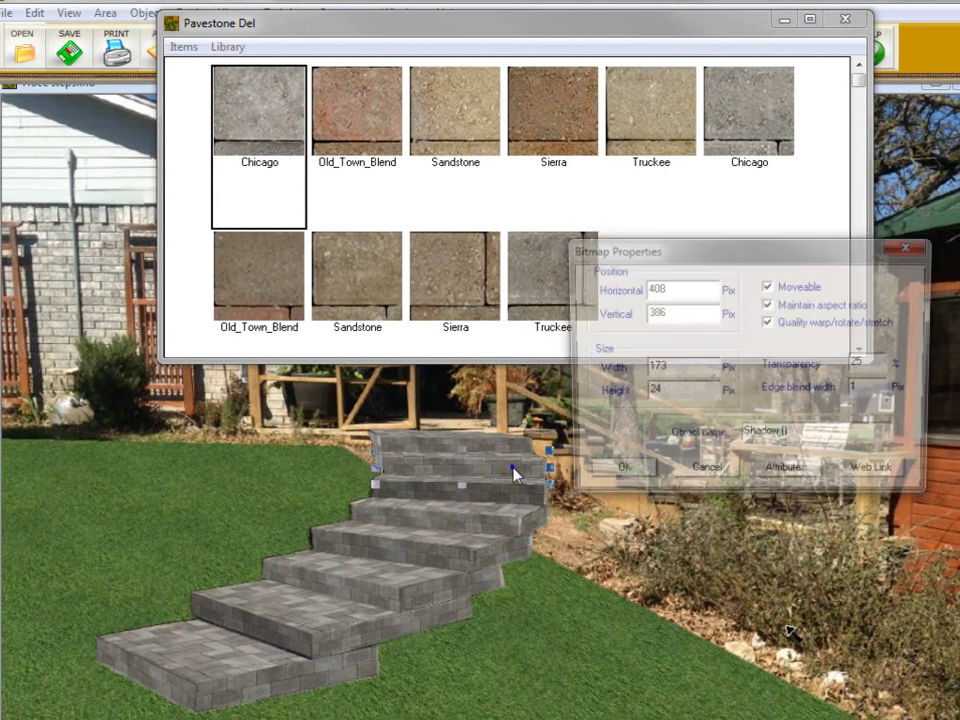
double_click(872, 365)
text(33)
click(640, 476)
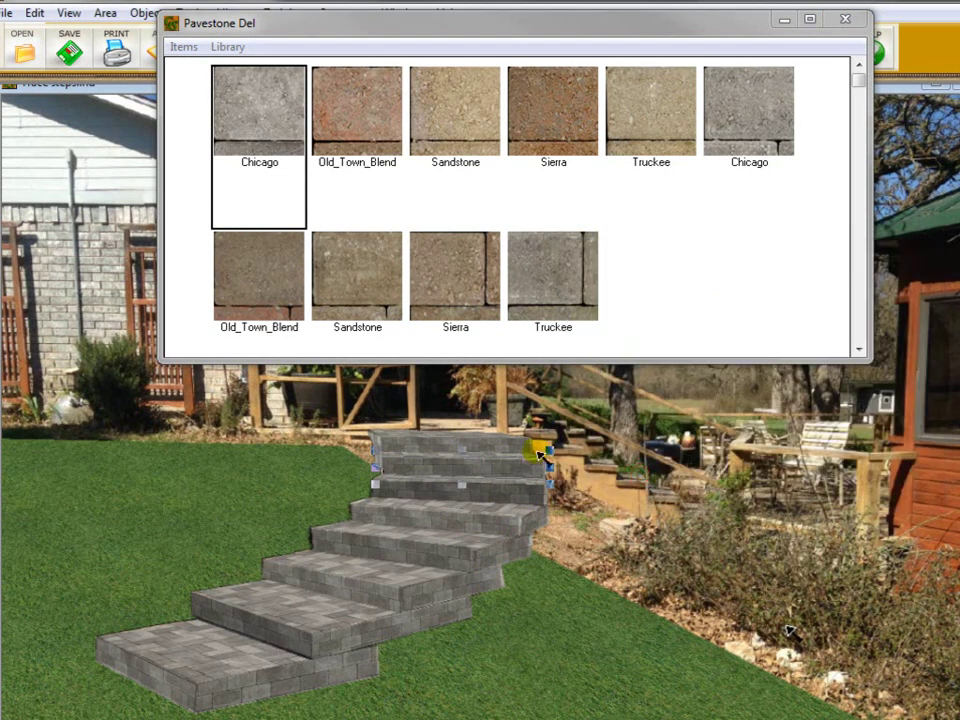
double_click(522, 446)
double_click(862, 365)
text(33)
click(617, 476)
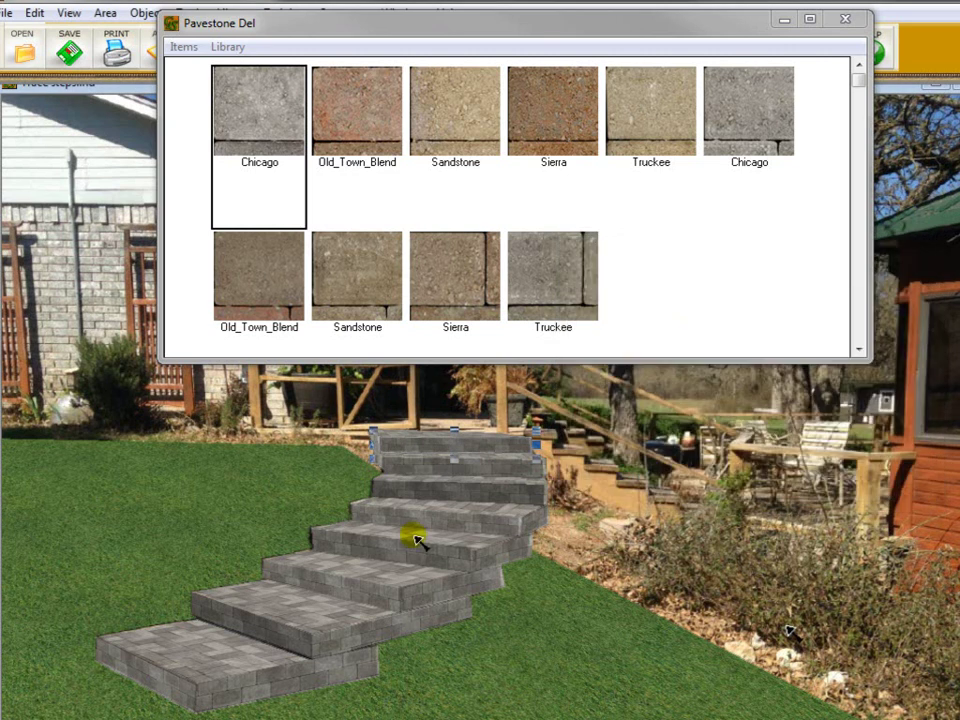
Close the Pavestone Del library and clear the selection in the design.
click(167, 681)
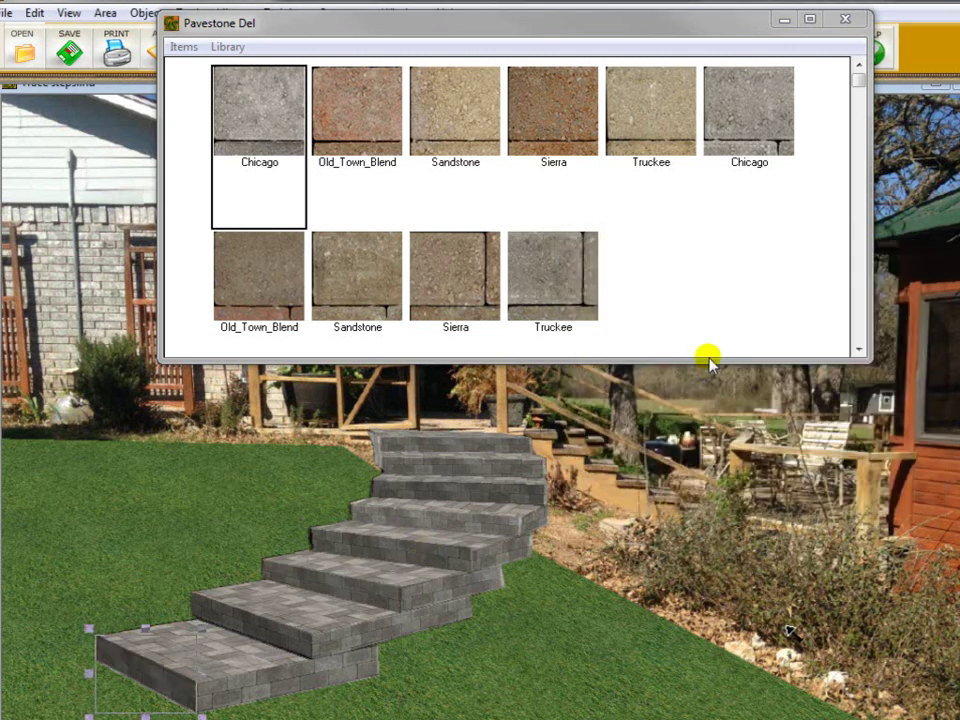
click(846, 20)
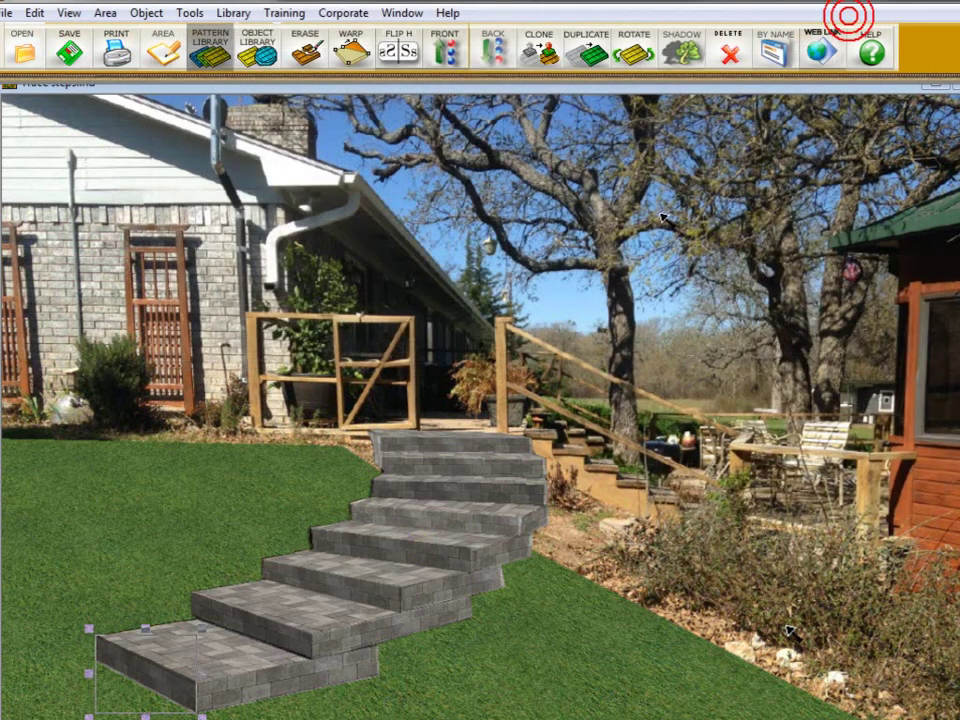
click(660, 258)
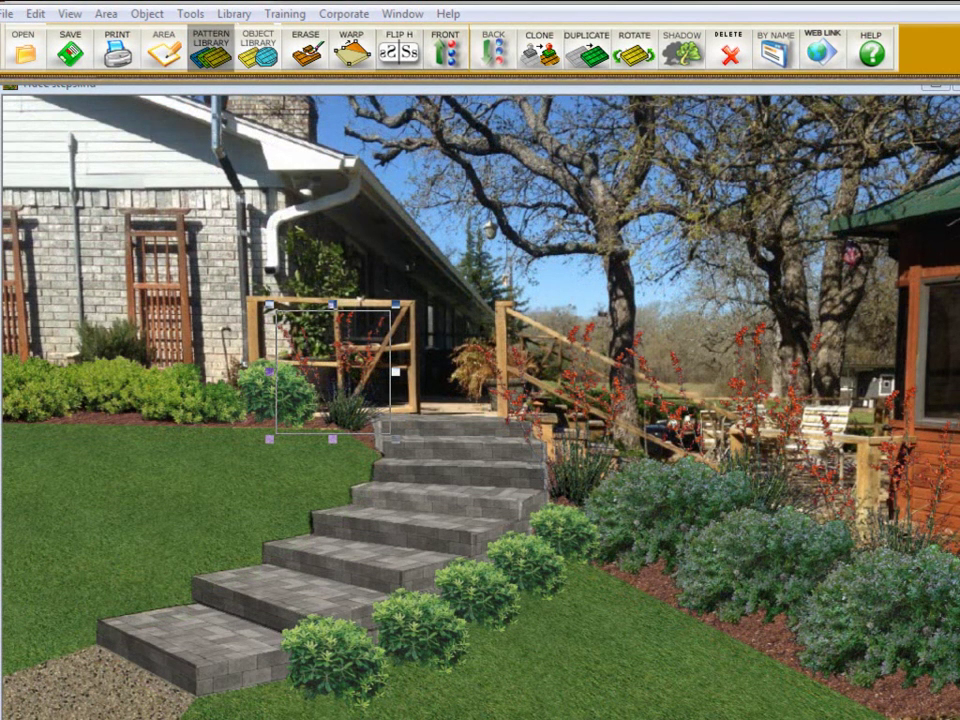
click(560, 265)
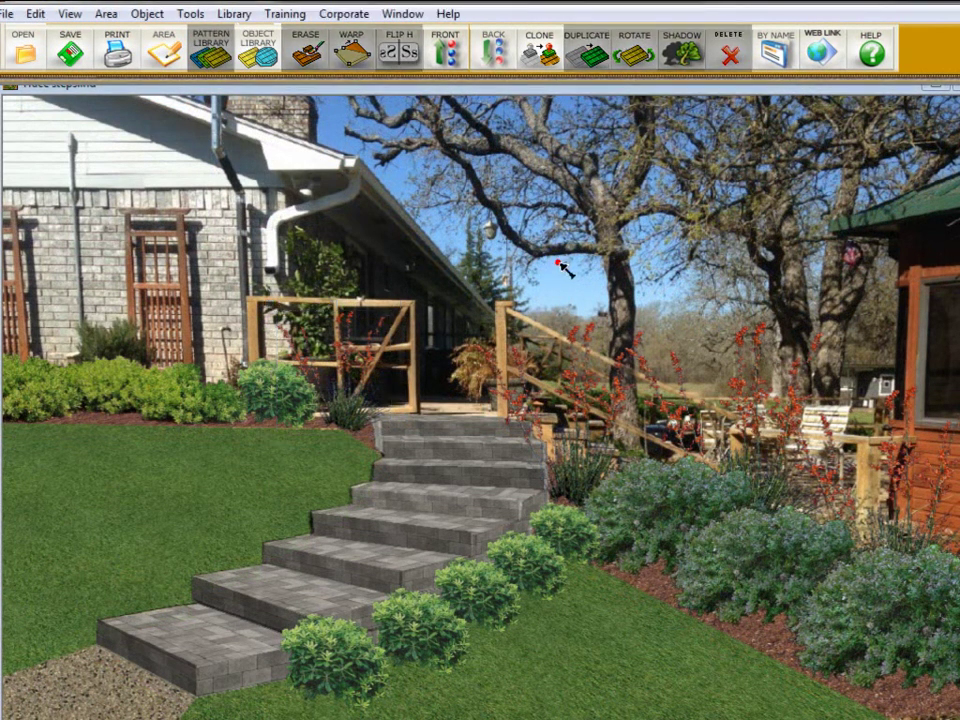